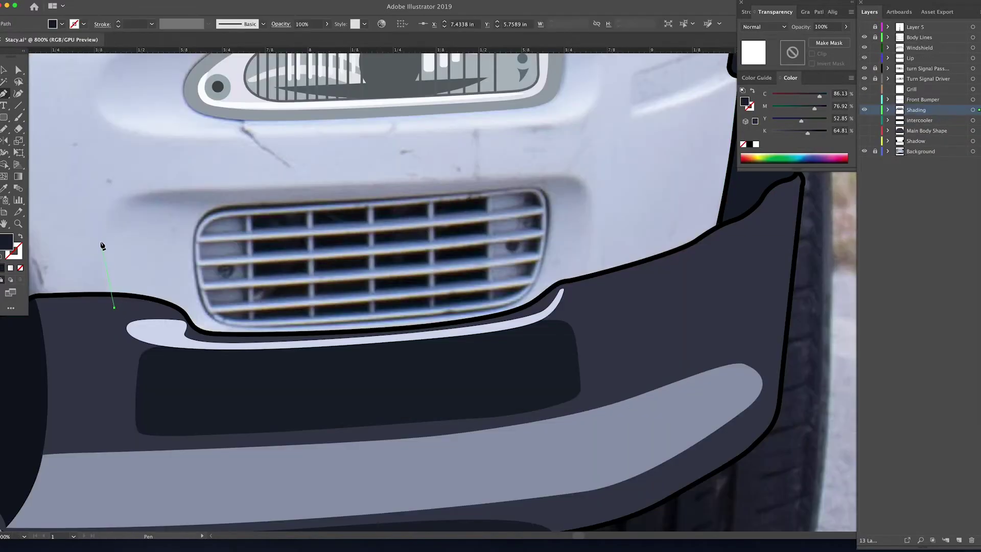
Step: Trace the bumper recess around the lower grille as a closed Pen tool shape on the Shading layer
drag(100, 240, 98, 220)
drag(157, 192, 186, 190)
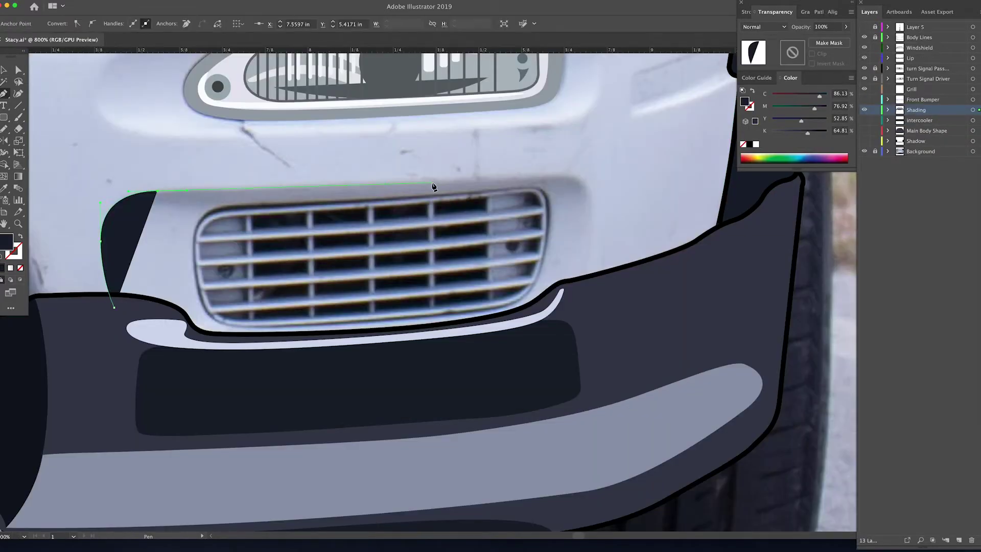
drag(494, 180, 495, 180)
drag(560, 175, 591, 220)
drag(579, 291, 564, 328)
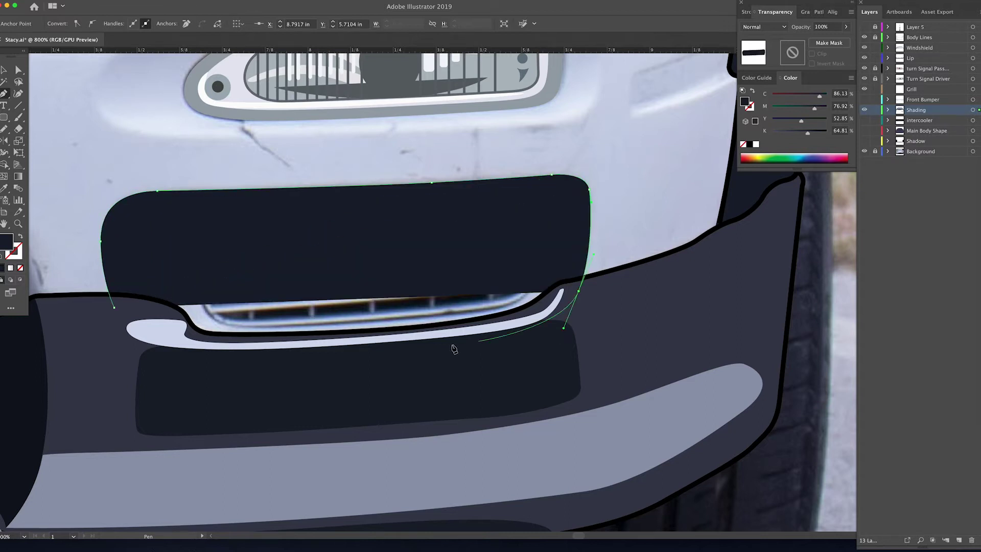
drag(373, 350, 223, 359)
drag(114, 307, 92, 248)
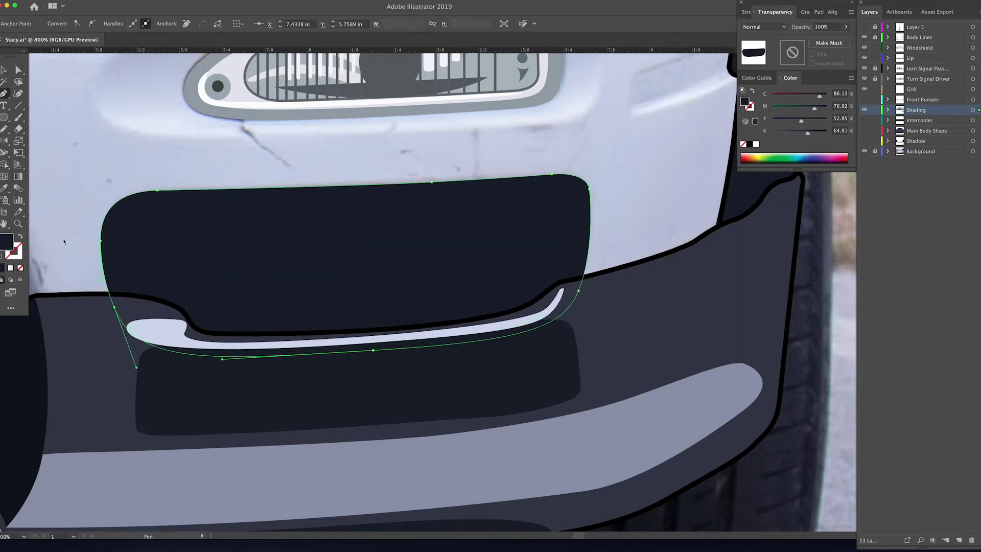
Step: Fill the recess shape with a very light blue, C 11, M 3, Y 0, K 0
double_click(7, 242)
drag(653, 255, 650, 249)
click(883, 240)
drag(776, 97, 780, 97)
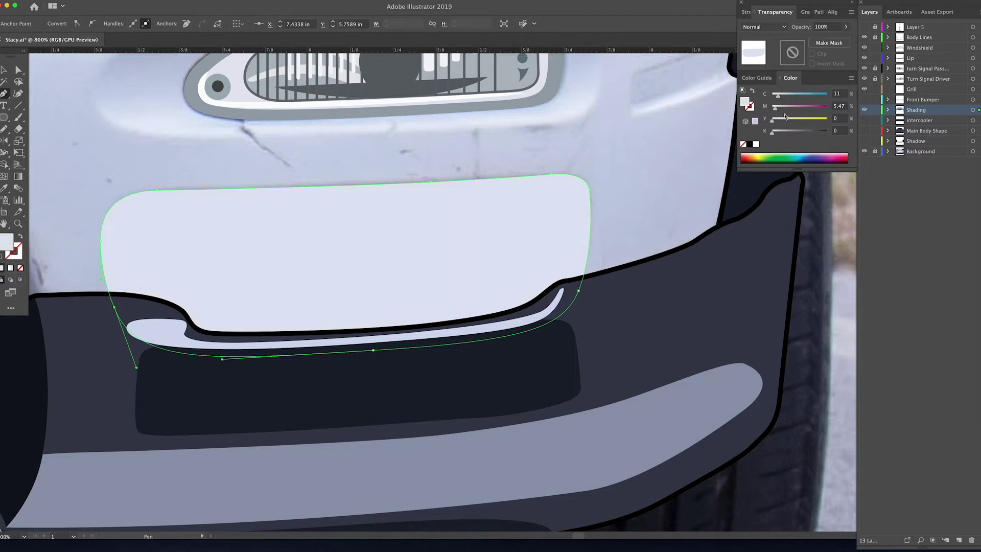
Step: Move the recess shape from the Shading layer to the Grill layer and hide it
click(888, 110)
drag(927, 120, 915, 90)
click(888, 110)
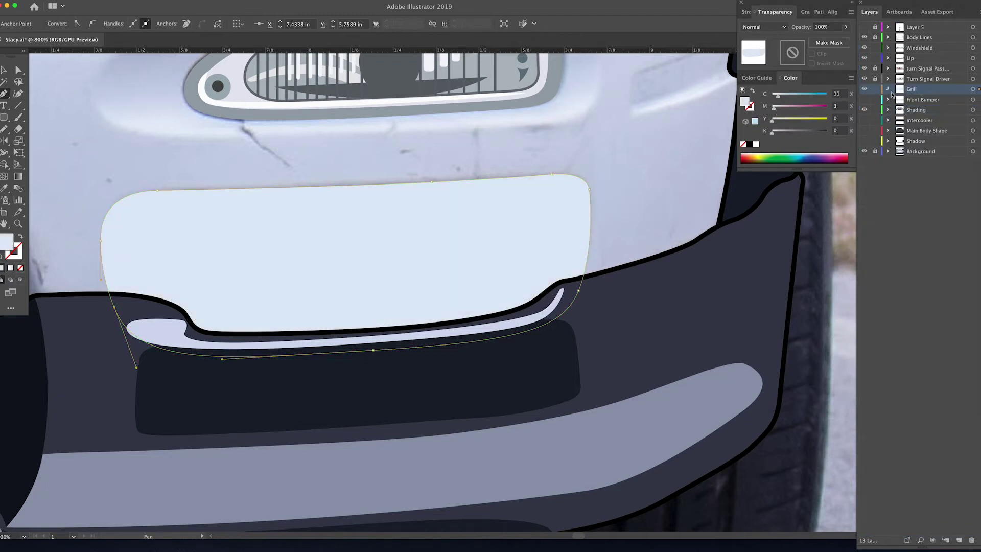
click(888, 88)
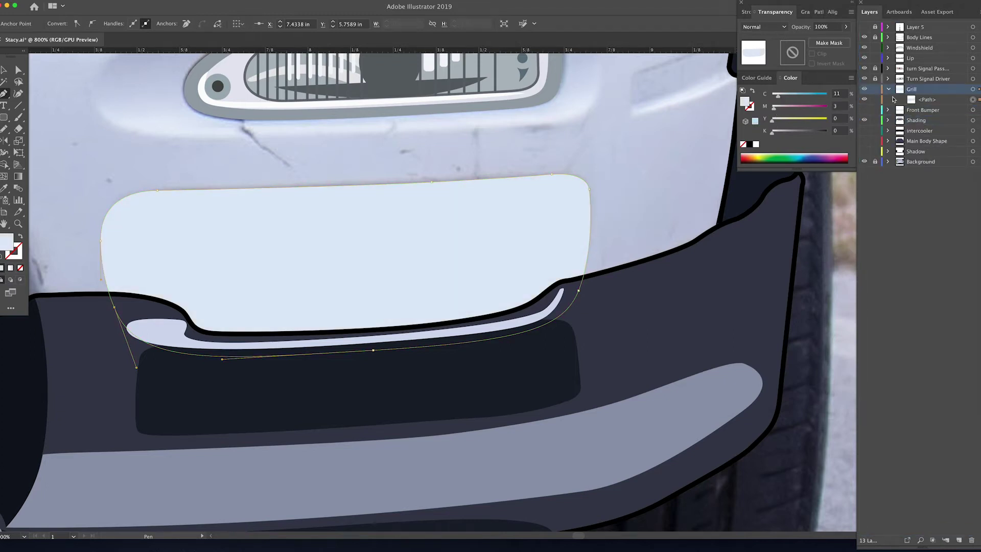
click(863, 99)
Step: Draw a closed tapered shading shape along the recess's upper edge, curving down its outer end and back to a point
click(117, 200)
drag(164, 189, 190, 188)
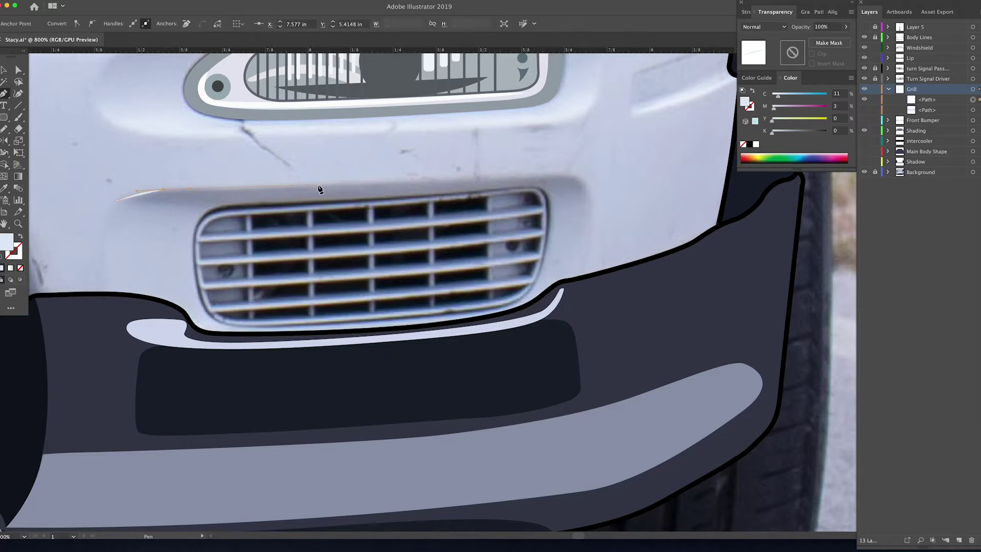
drag(341, 185, 411, 183)
click(552, 174)
drag(591, 191, 594, 211)
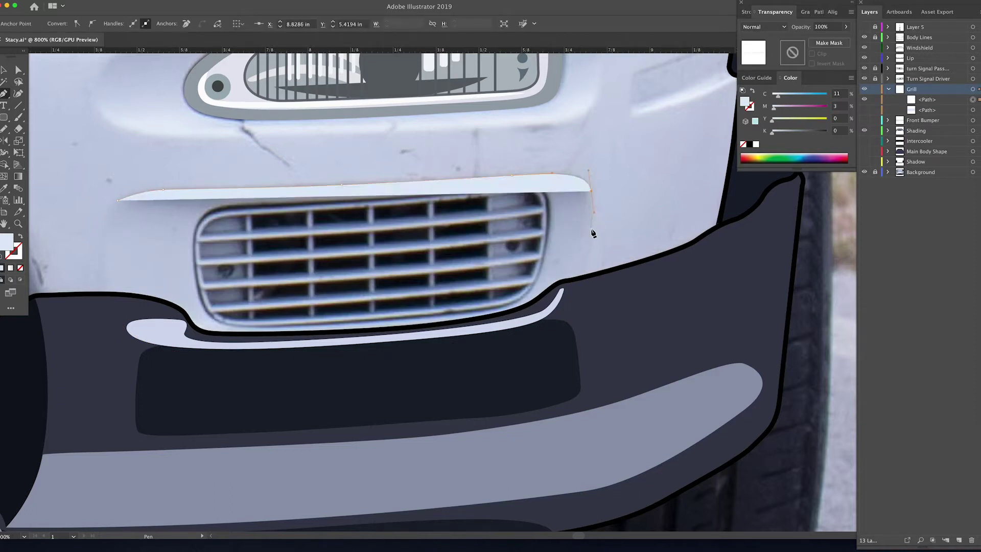
click(589, 232)
drag(495, 252, 414, 255)
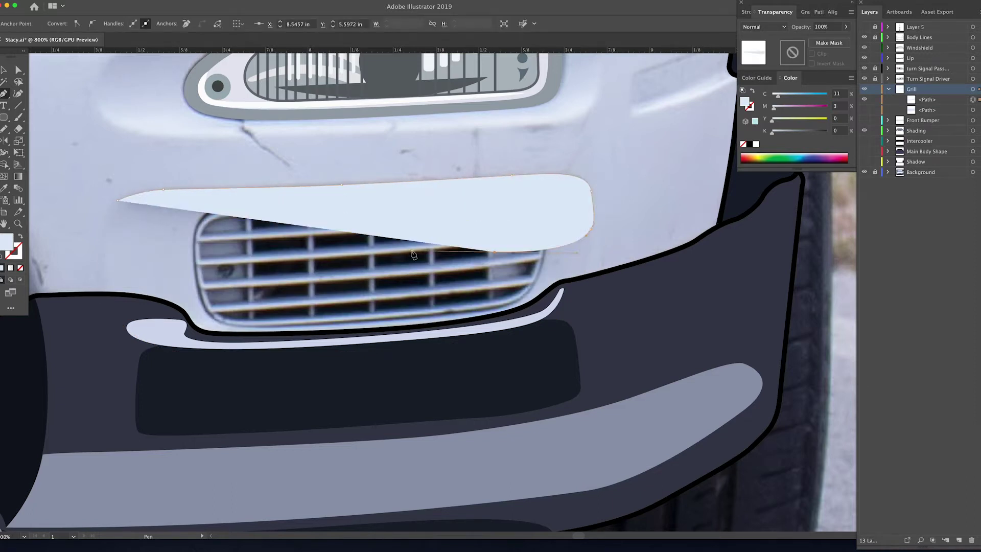
drag(118, 199, 37, 209)
Step: Fill the tapered shading shape with a medium grey, about C 56, M 40, Y 34, K 3
double_click(6, 242)
click(666, 291)
click(884, 241)
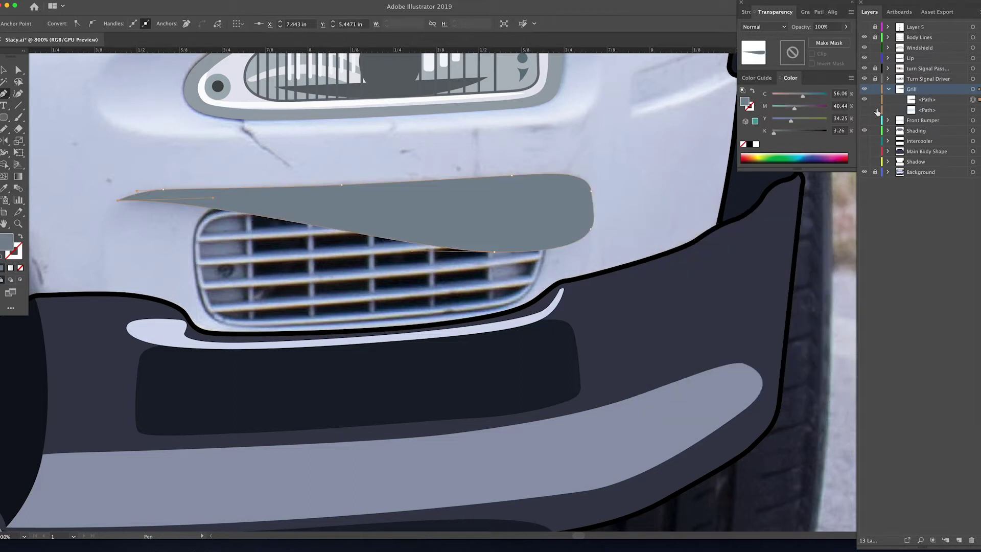
Step: Show the recess shape and Front Bumper layer, and fill the tapered shape with blue-grey sampled from the bumper's side shading
click(865, 110)
click(865, 120)
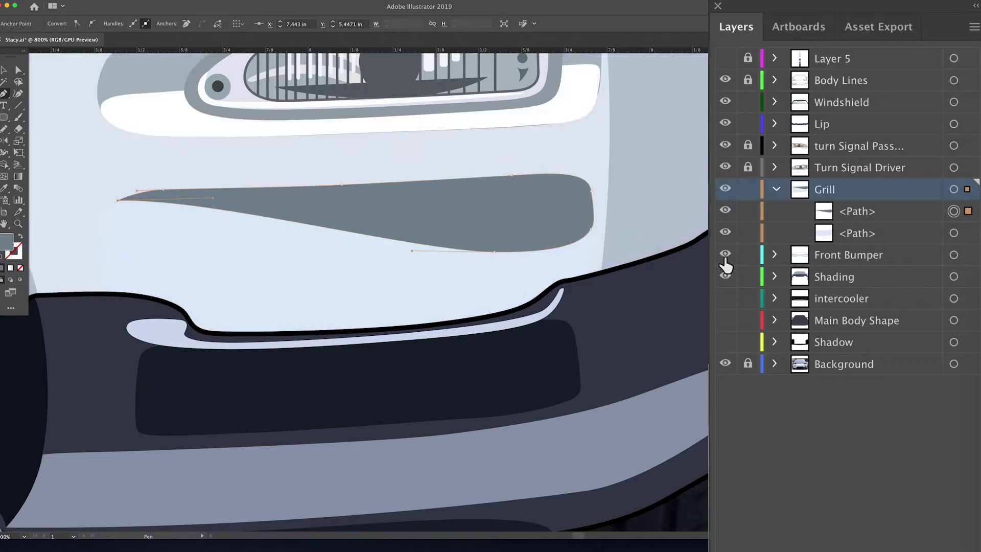
drag(654, 124, 639, 249)
key(i)
click(638, 253)
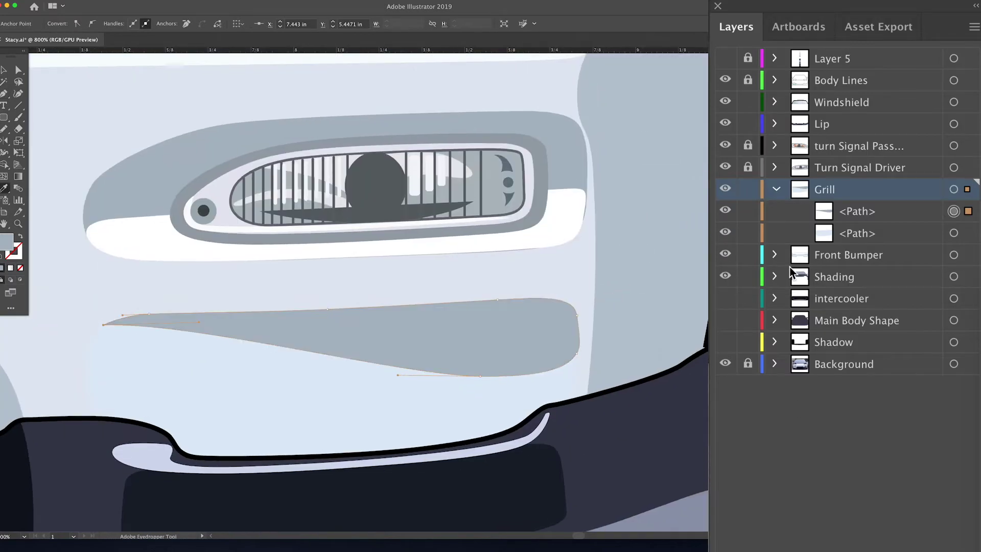
Step: Select the light blue recess shape on the Grill layer
click(860, 236)
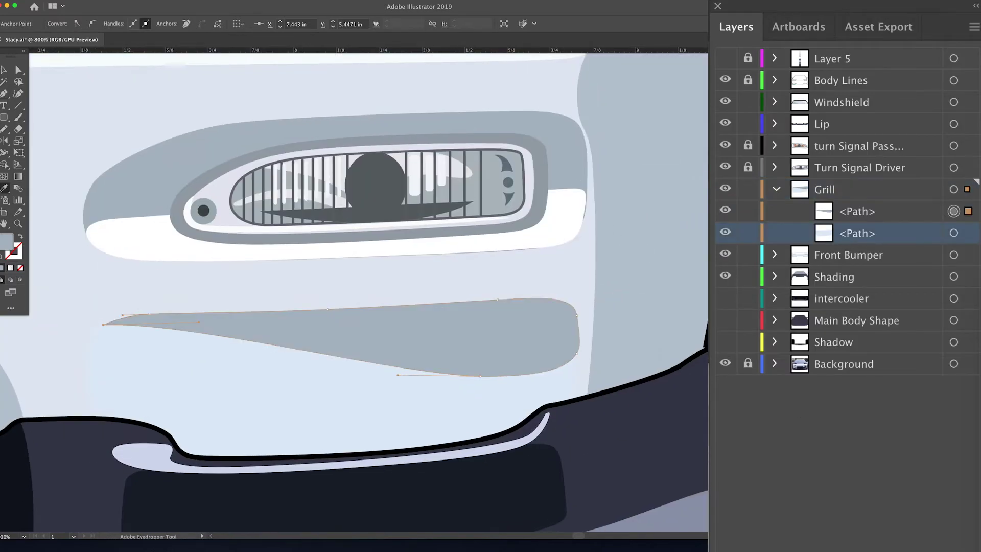
super+click(154, 399)
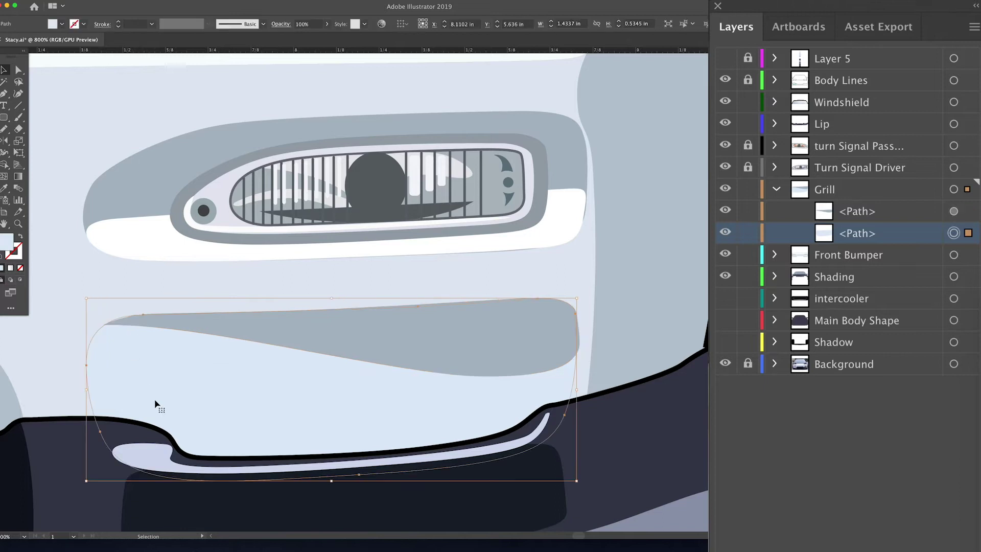
click(148, 248)
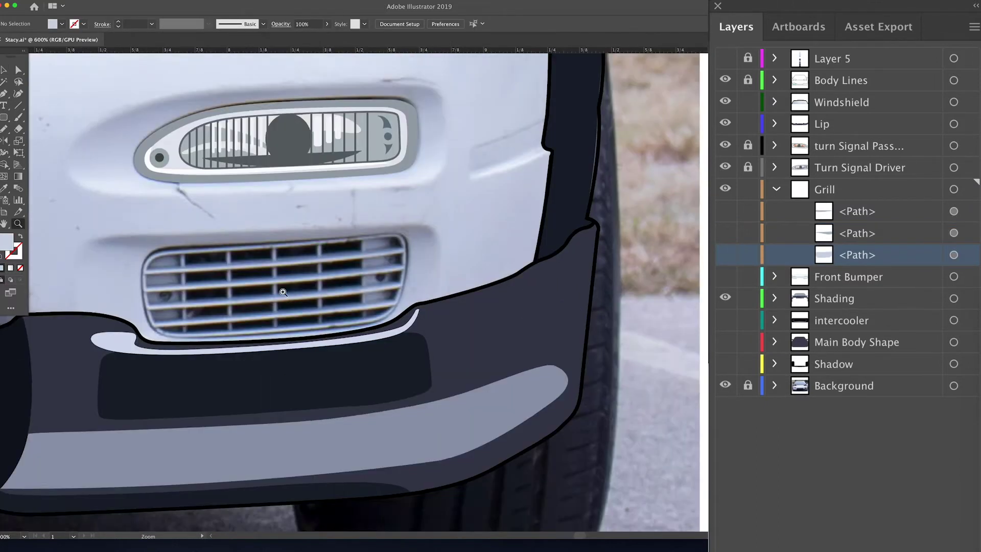
Step: Add a new layer above the Grill layer and name it Grill 2
click(404, 313)
click(837, 195)
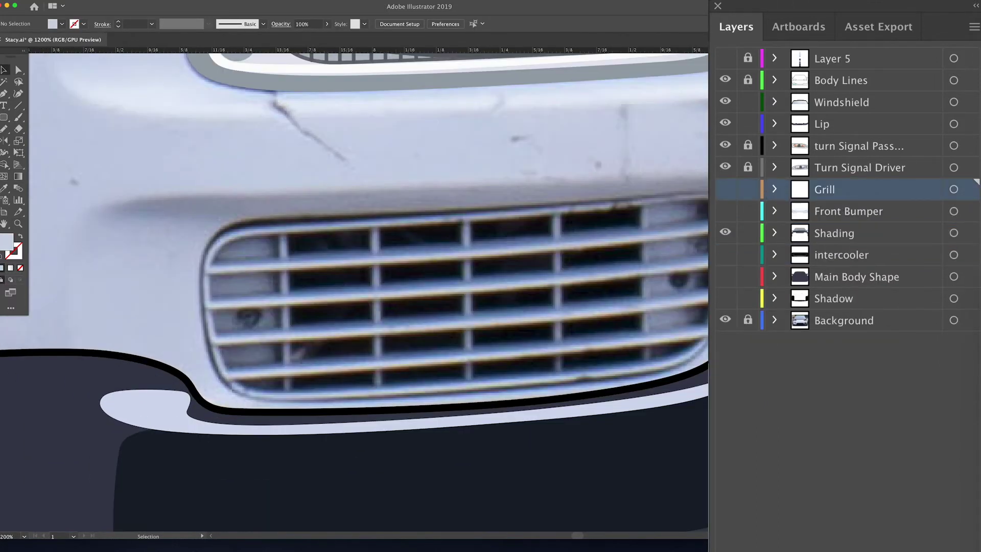
key(super+l)
double_click(829, 189)
text(Grill 2)
key(Return)
Step: Trace the grille's rounded outer frame in the photo as a closed Pen tool path on the Grill 2 layer
drag(313, 264, 185, 230)
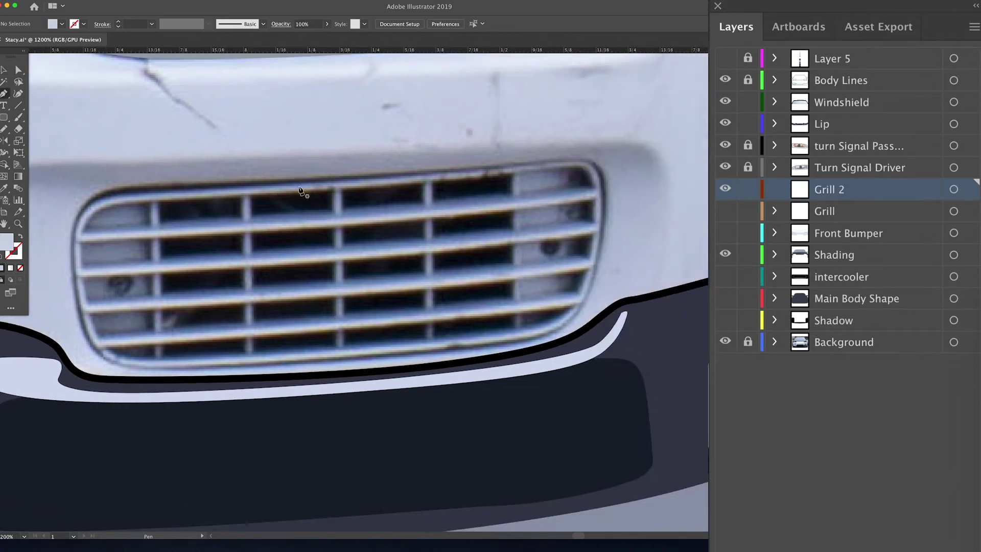
click(549, 162)
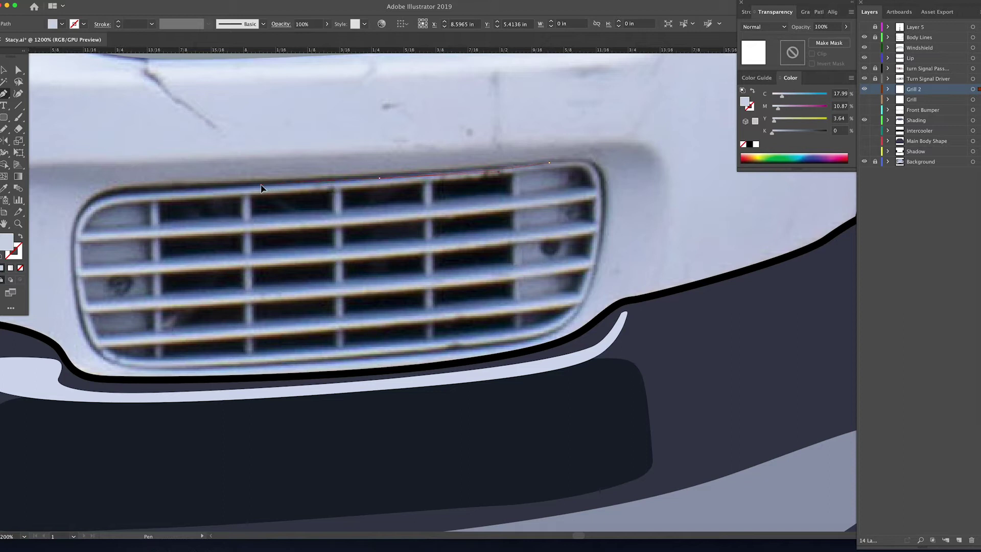
drag(261, 184, 259, 185)
drag(129, 189, 111, 191)
drag(79, 215, 72, 238)
drag(74, 292, 78, 309)
drag(104, 359, 120, 370)
drag(204, 368, 209, 368)
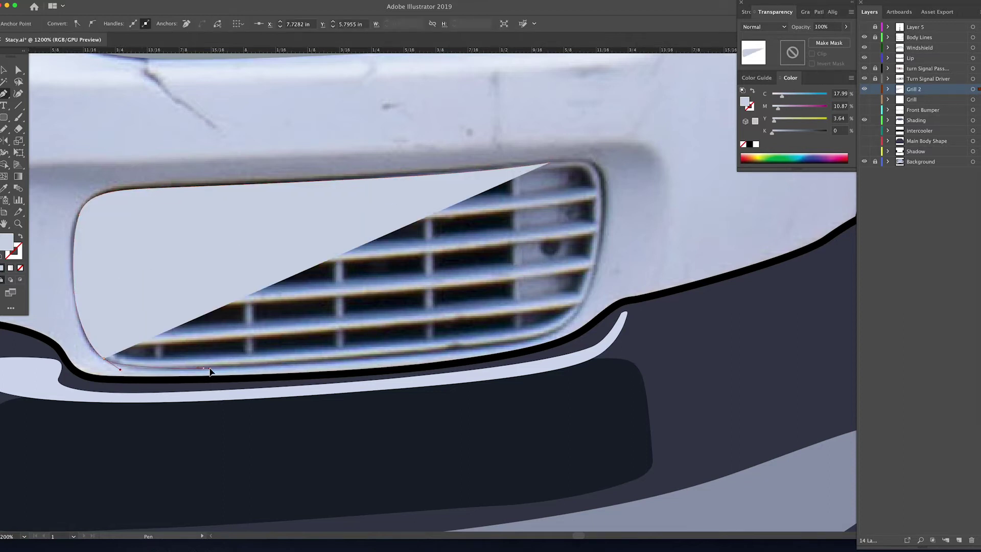
click(425, 353)
click(563, 327)
click(579, 313)
click(598, 294)
click(601, 244)
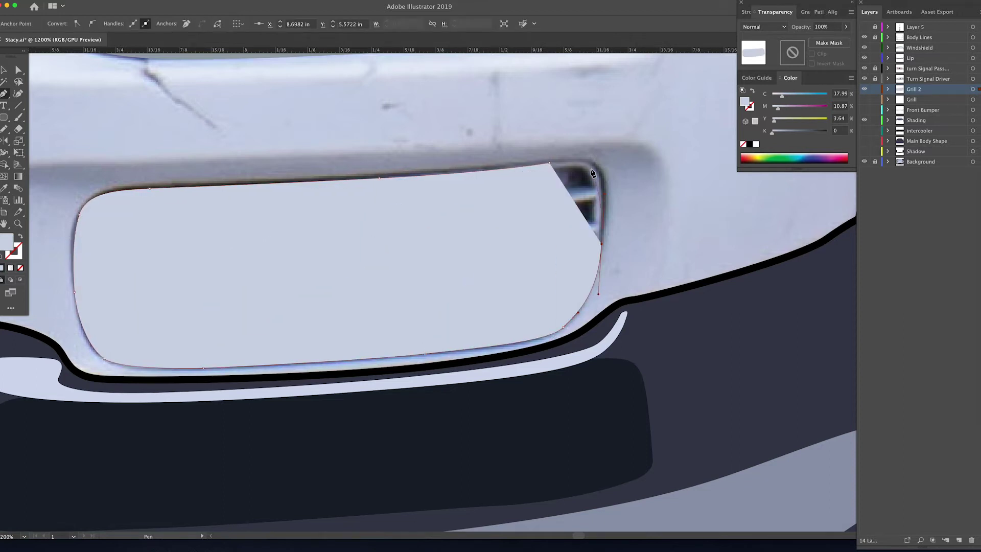
drag(591, 164, 543, 164)
Step: Fill the grille frame with a very light grey and give it a 0.25 pt dark grey 4B4C4C stroke
double_click(7, 242)
click(655, 245)
click(883, 240)
double_click(14, 251)
click(651, 325)
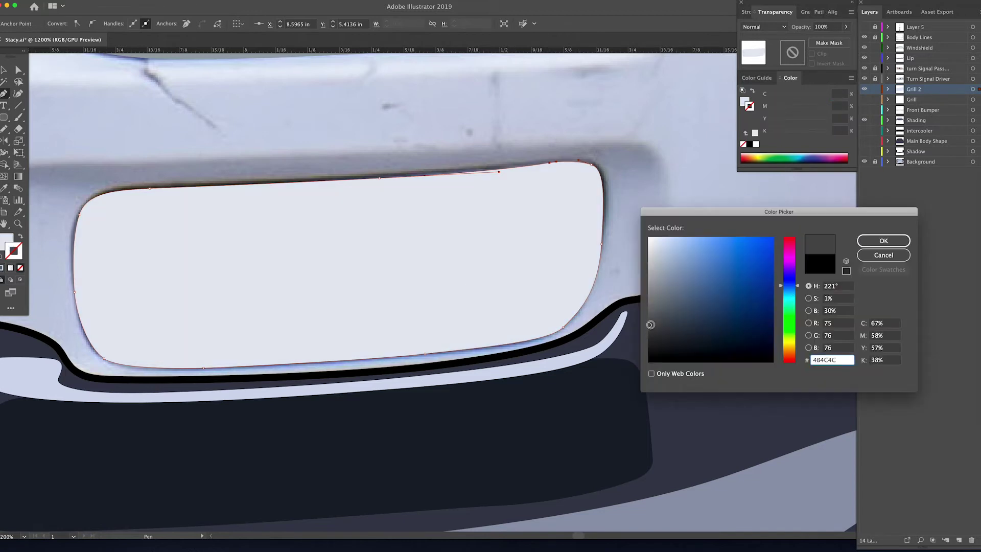
click(883, 240)
click(746, 12)
click(815, 26)
click(816, 37)
Step: Show the Front Bumper layer and examine how the grille frame looks against the bumper artwork
click(865, 111)
key(v)
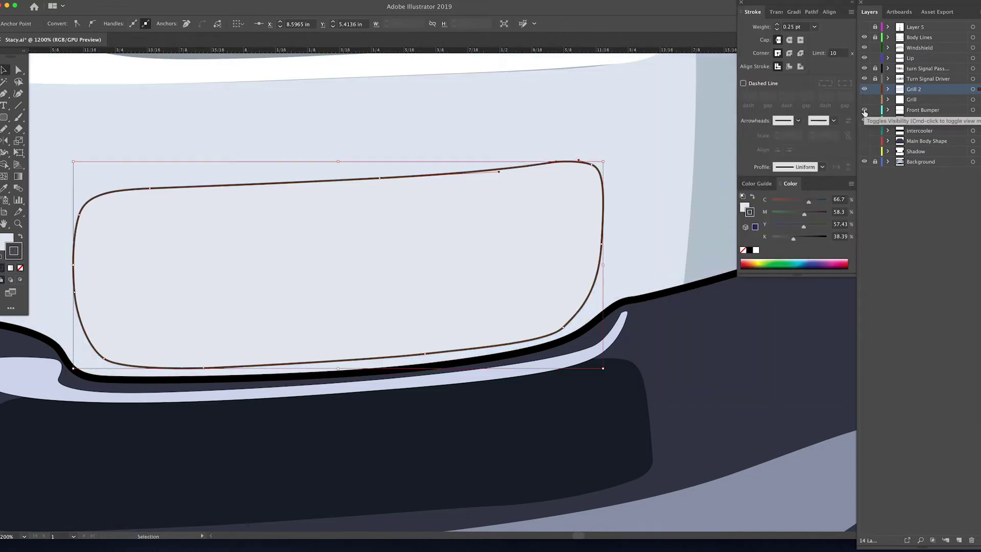
key(super+minus)
key(super+minus)
key(super+minus)
scroll(536, 294, right, 2)
click(654, 323)
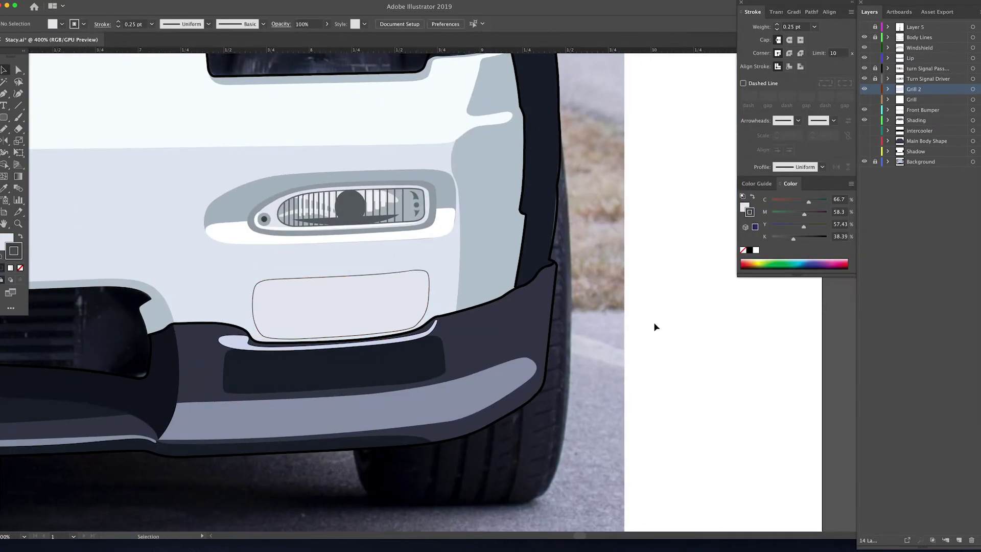
key(z)
click(418, 306)
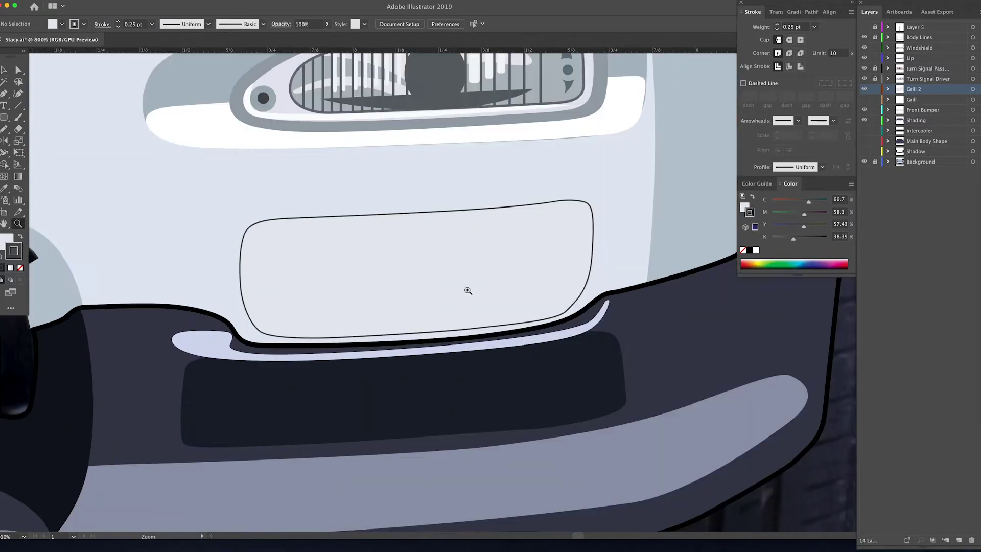
click(468, 291)
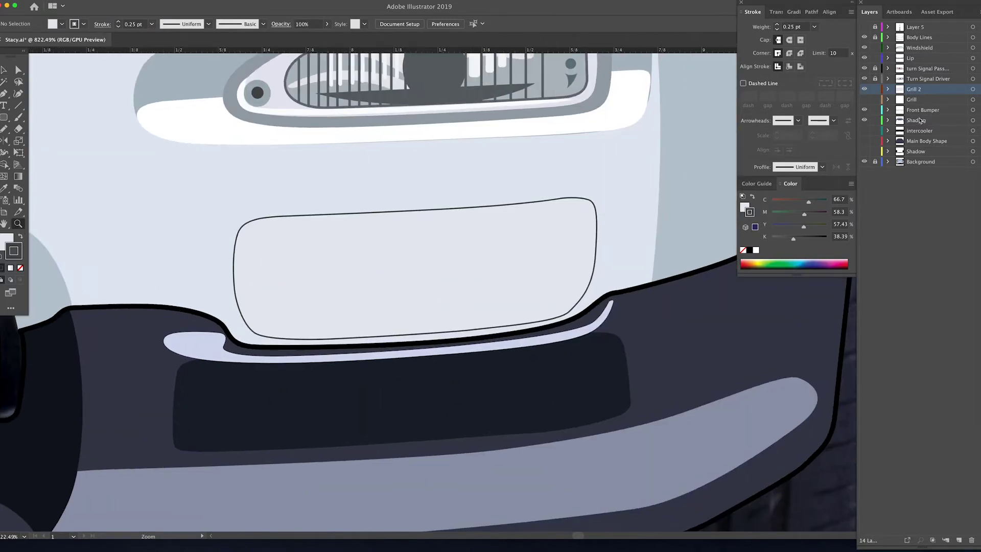
Step: Hide the Front Bumper layer and the frame path in Grill 2 so the grille photo can be traced
click(887, 89)
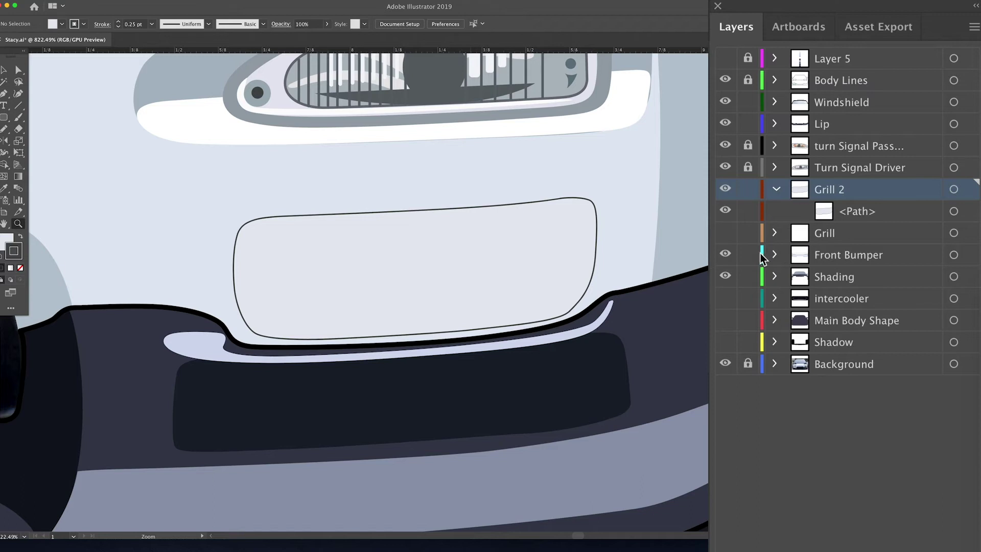
click(726, 254)
click(488, 259)
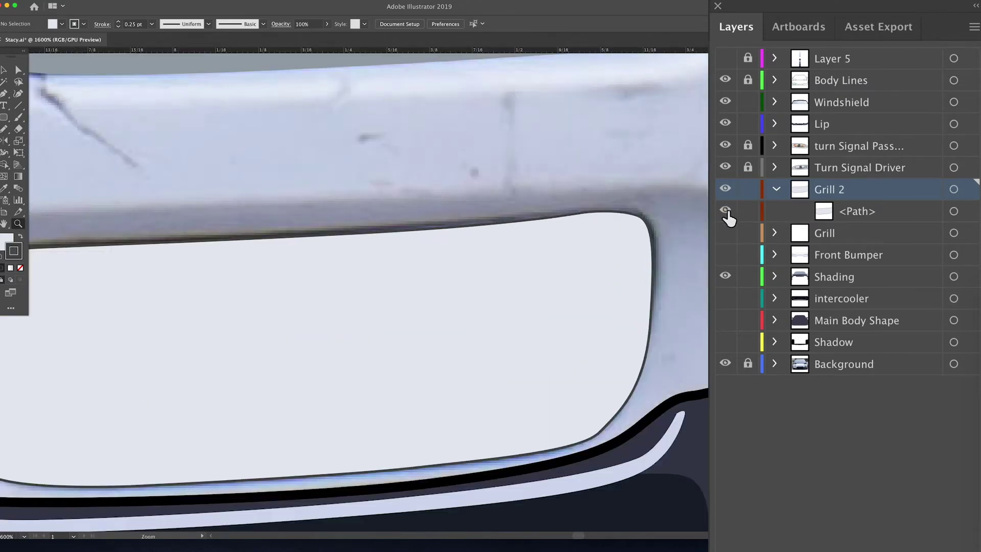
click(725, 211)
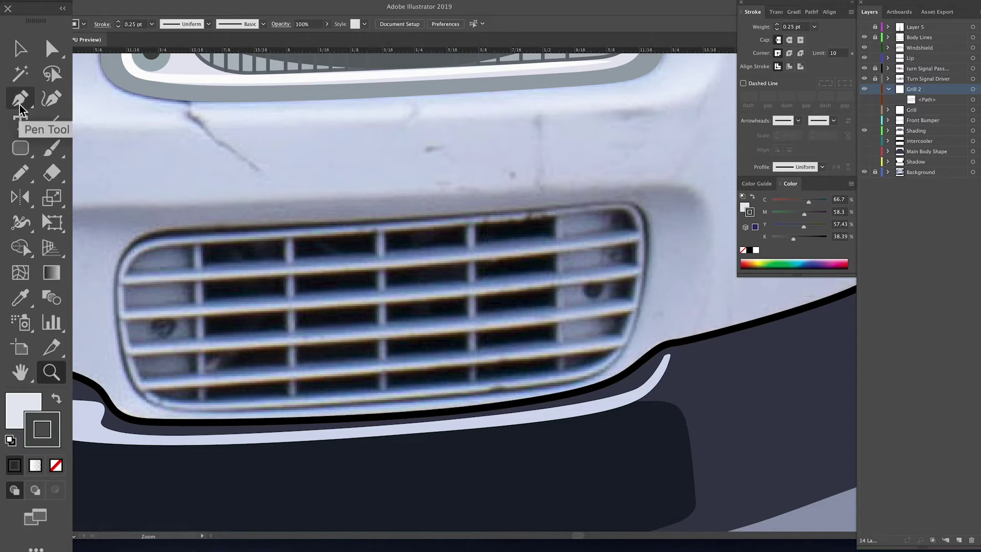
Step: Draw a four-sided Pen tool shape over the first dark opening in the grille's top row
click(19, 102)
click(201, 244)
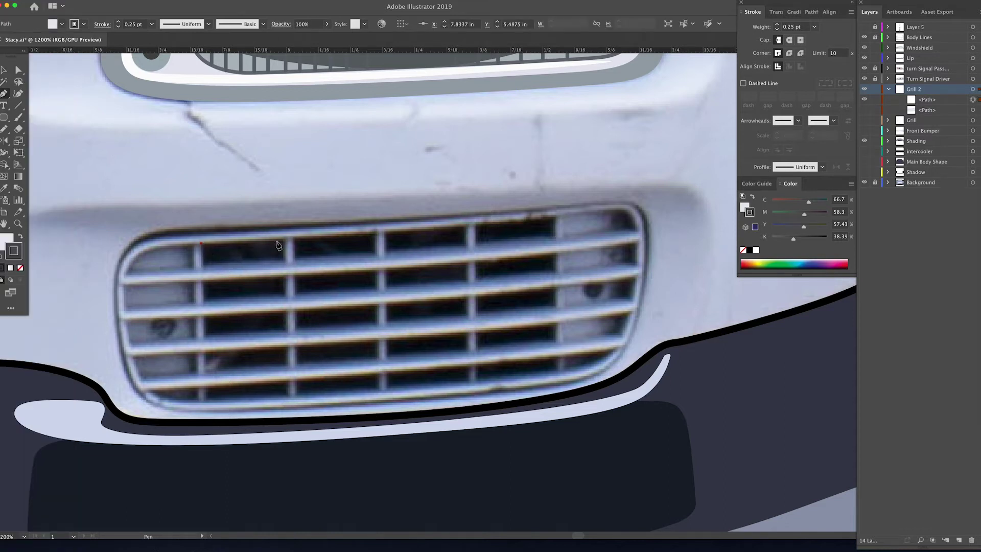
click(283, 239)
click(284, 259)
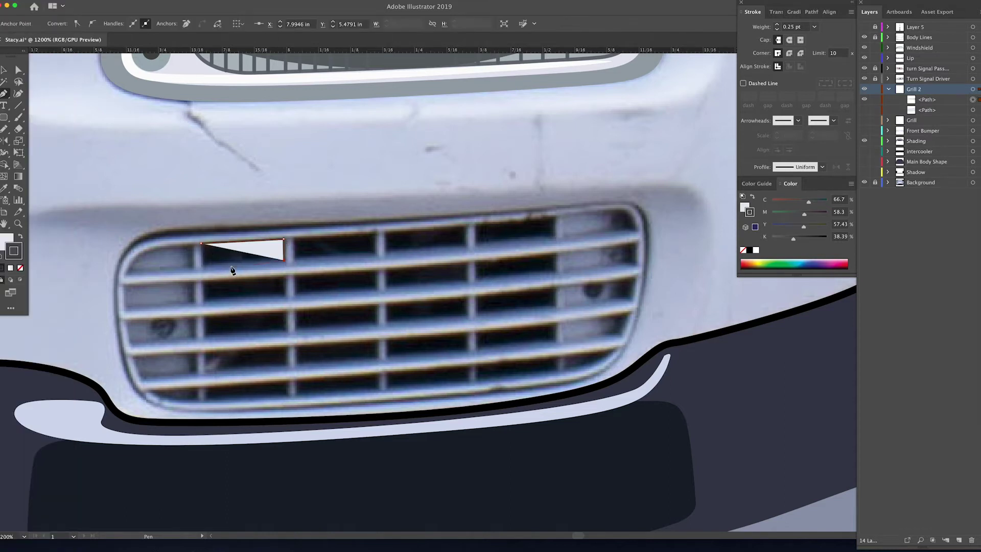
click(202, 265)
Step: Swap the opening's fill and stroke colours and darken the fill to near black
click(21, 237)
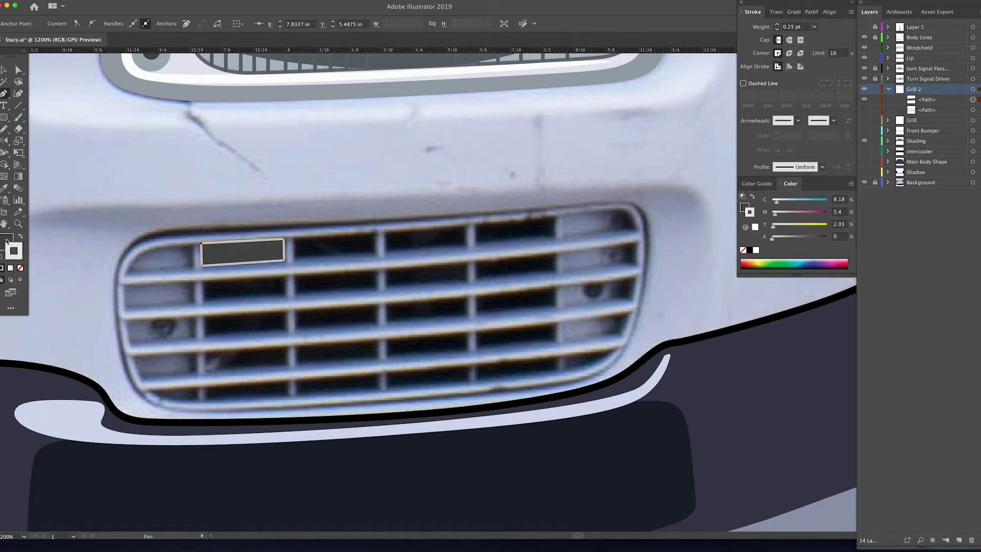
double_click(7, 239)
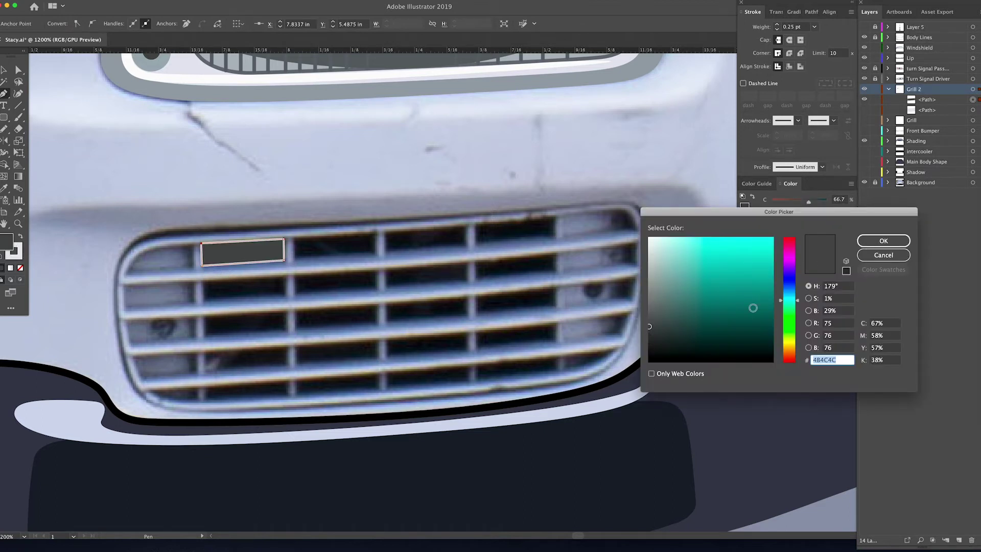
click(649, 339)
click(884, 241)
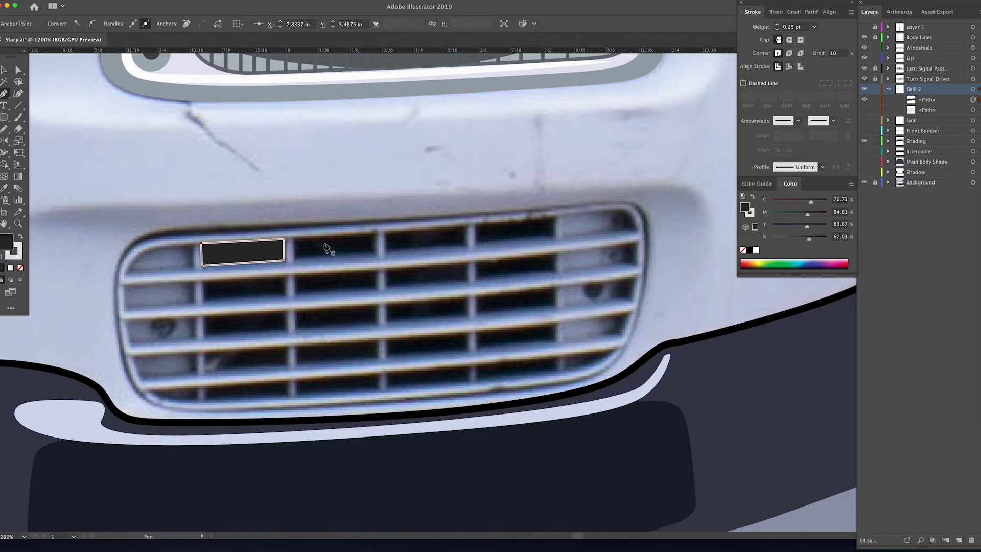
Step: Recolour the opening with the dark tone sampled from the neighbouring opening in the photo
key(i)
click(325, 248)
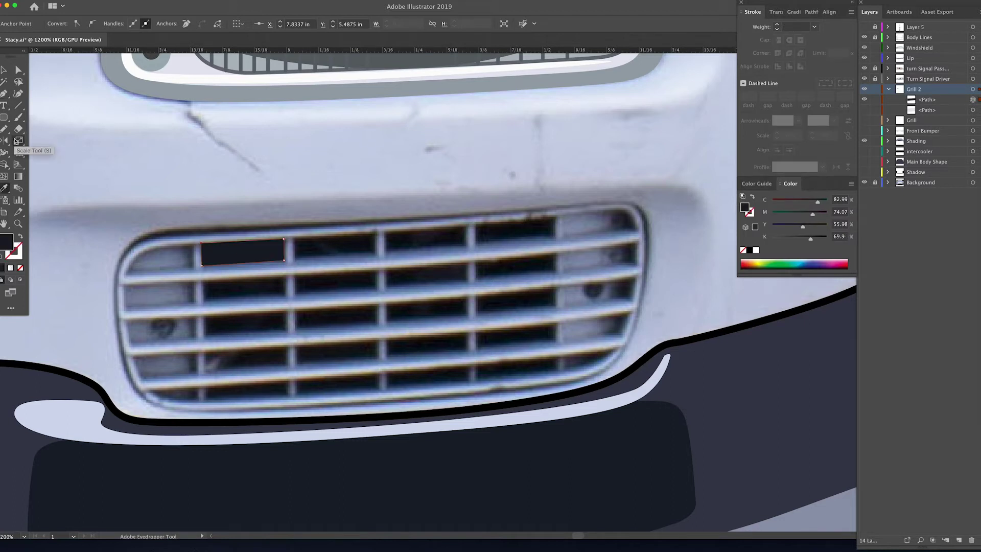
Step: Draw a closed four-sided dark shape over the second opening in the grille's top row
key(p)
click(294, 238)
click(376, 233)
click(376, 253)
click(296, 258)
click(295, 238)
Step: Draw a dark four-sided shape over the third opening in the grille's top row and adjust its corner
click(385, 232)
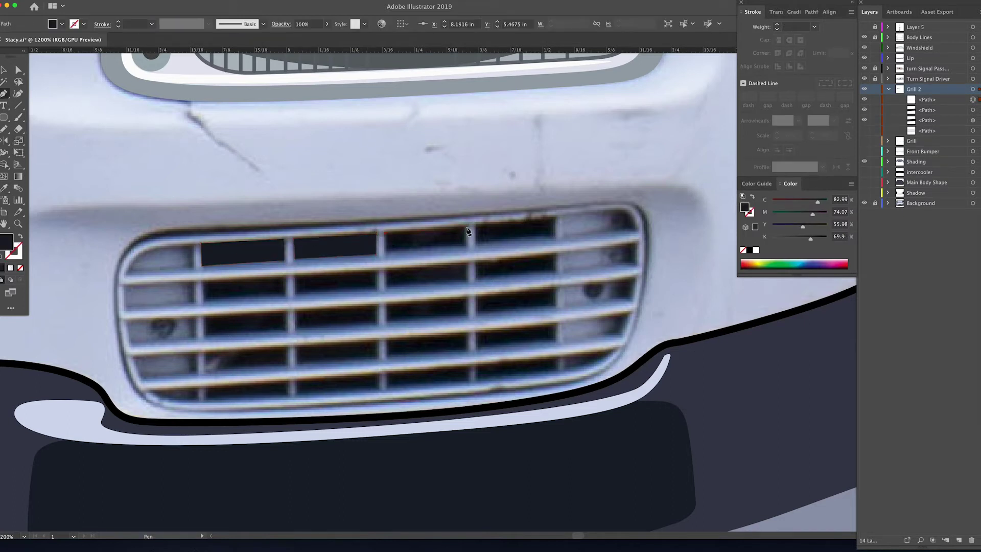
click(467, 227)
click(466, 246)
key(a)
drag(373, 195, 374, 194)
key(p)
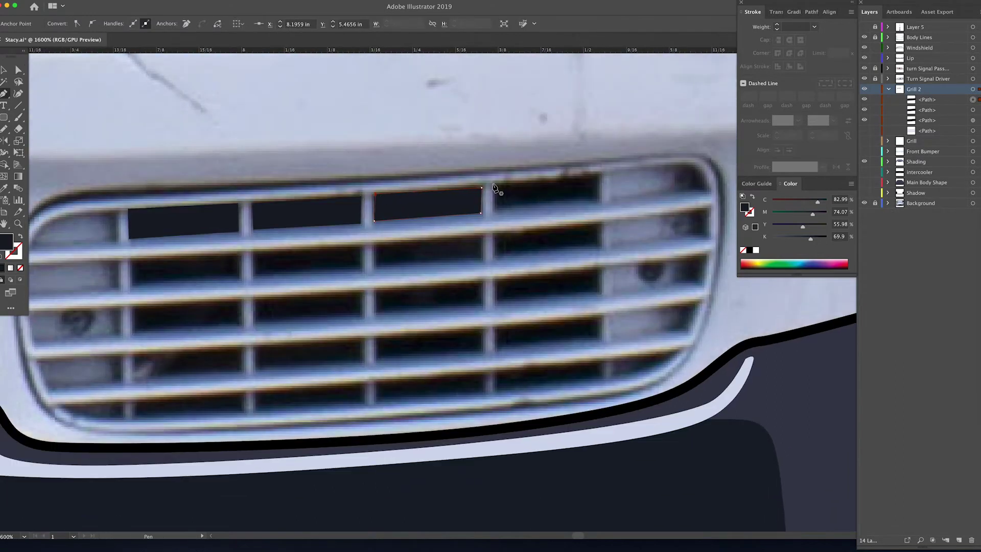
Step: Draw a closed four-sided dark shape over the fourth opening in the grille's top row
click(494, 185)
click(601, 175)
click(601, 200)
click(494, 210)
click(494, 184)
Step: Draw dark four-sided shapes over the second- and third-row openings in the grille's fourth column
click(601, 224)
click(601, 249)
click(494, 259)
click(494, 232)
click(495, 279)
click(601, 269)
click(601, 293)
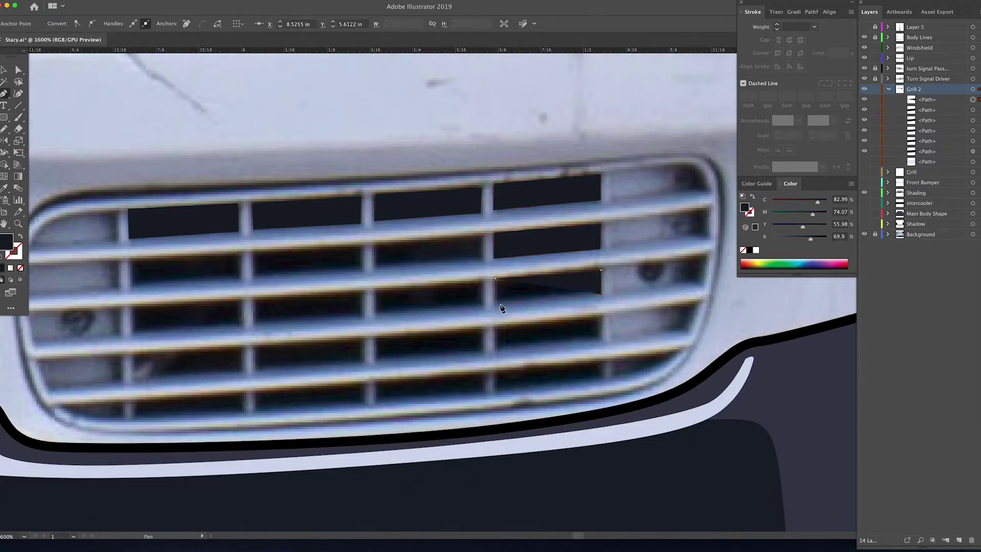
click(496, 303)
Step: Trace the bottom two openings of the grille's fourth column with closed four-sided dark shapes
click(495, 370)
click(604, 361)
click(604, 378)
click(495, 392)
click(495, 370)
Step: Draw dark four-sided shapes over the bottom two openings in the grille's third column
click(376, 381)
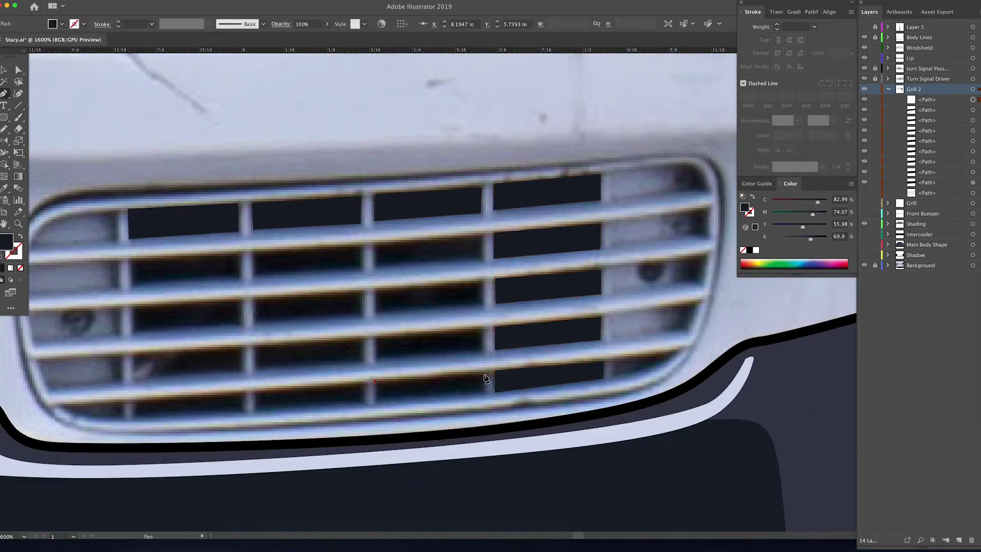
click(484, 373)
click(484, 394)
click(483, 329)
click(484, 352)
click(377, 360)
click(376, 336)
Step: Fill in the third- and second-row openings of the grille's third column with dark four-sided shapes
click(375, 314)
click(375, 289)
click(483, 281)
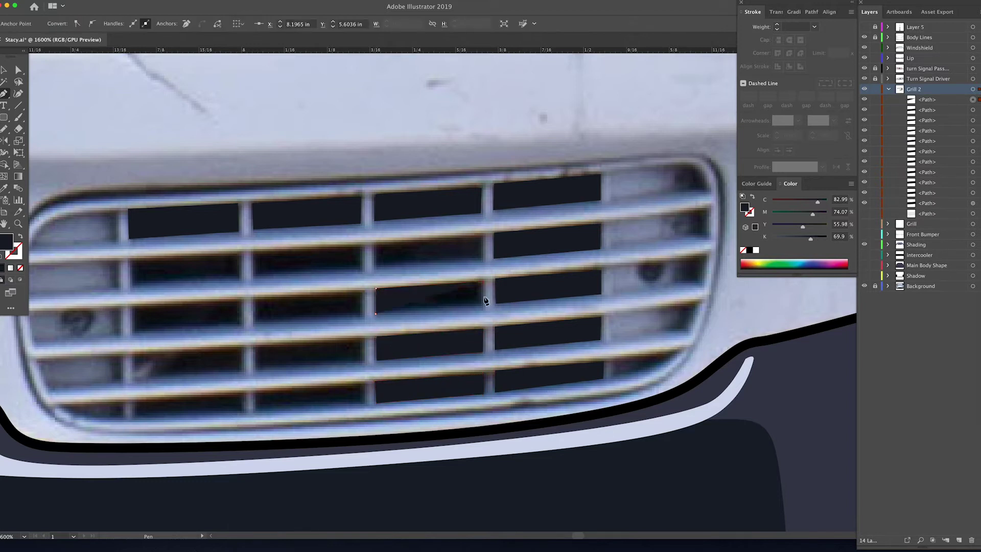
click(483, 307)
click(483, 261)
click(482, 236)
Step: Draw dark four-sided shapes over the second-, third- and fourth-row openings in the grille's second column
click(362, 244)
click(254, 276)
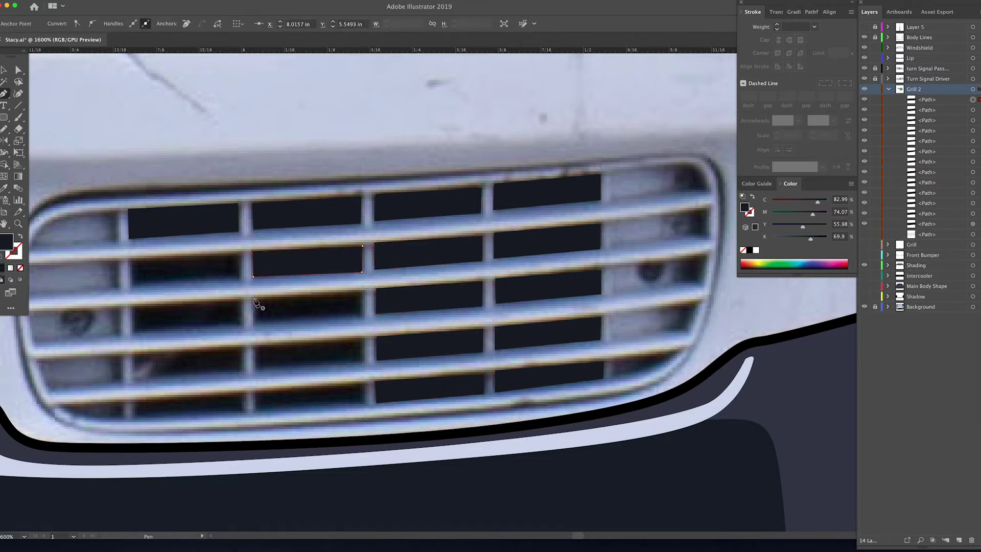
click(254, 290)
click(363, 317)
click(254, 347)
click(363, 363)
click(256, 371)
click(254, 347)
Step: Draw a closed four-sided dark shape over the bottom opening in the grille's second column
drag(256, 393, 352, 325)
click(350, 323)
click(459, 315)
click(459, 337)
click(351, 344)
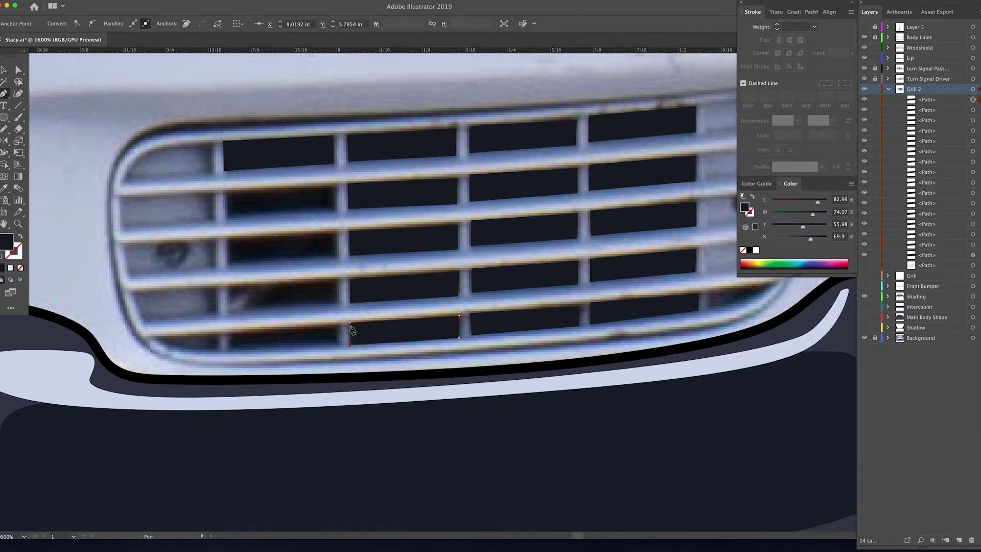
click(350, 323)
Step: Trace the bottom two openings of the grille's first dark column and adjust a corner of the fourth-row shape
click(230, 315)
click(230, 284)
key(a)
drag(230, 316, 230, 286)
key(p)
Step: Draw closed four-sided dark shapes over the third- and second-row openings in the grille's first dark column
click(229, 237)
click(229, 266)
click(336, 233)
click(336, 258)
click(228, 266)
click(226, 220)
click(226, 191)
click(335, 185)
click(334, 214)
click(226, 220)
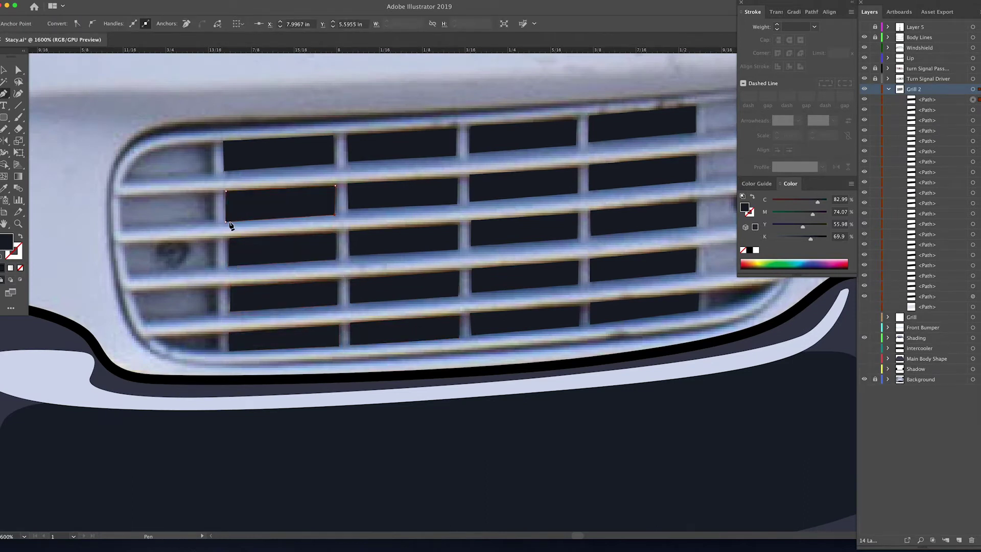
Step: Draw a dark shape with a rounded outer corner over the top opening at the grille's right end
click(410, 170)
click(411, 141)
click(481, 135)
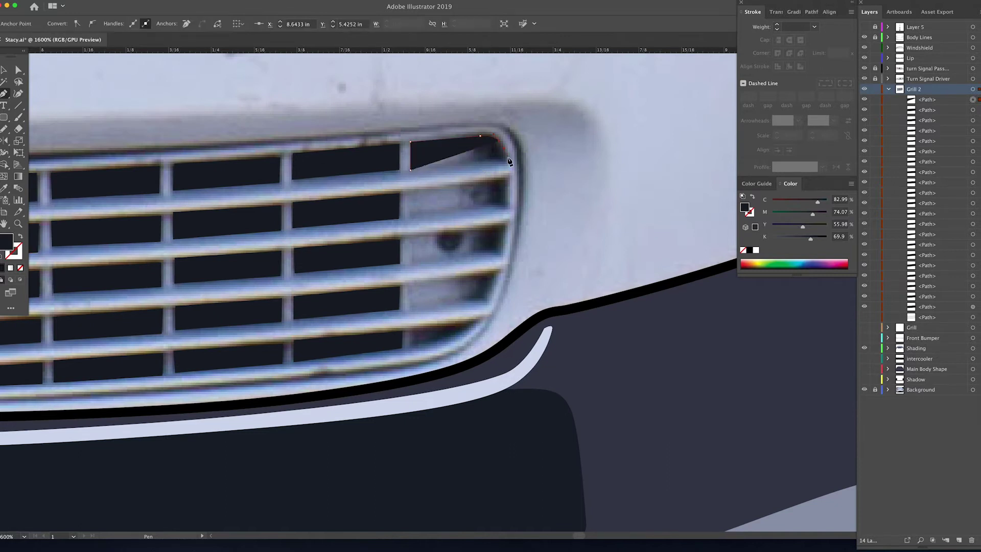
drag(508, 162, 508, 170)
click(410, 169)
Step: Draw closed dark shapes over the second- and third-row openings at the grille's right end
click(411, 192)
click(507, 178)
click(507, 208)
click(412, 216)
click(411, 192)
click(411, 227)
click(507, 224)
click(412, 262)
click(411, 226)
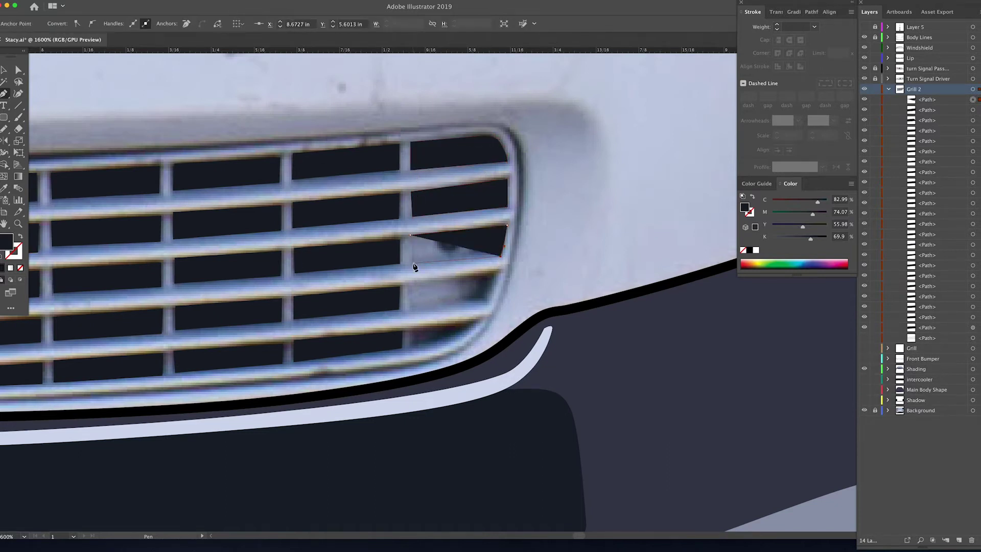
Step: Draw a closed dark shape with a curved outer edge over the fourth-row opening at the grille's right end
click(413, 283)
click(497, 277)
click(487, 307)
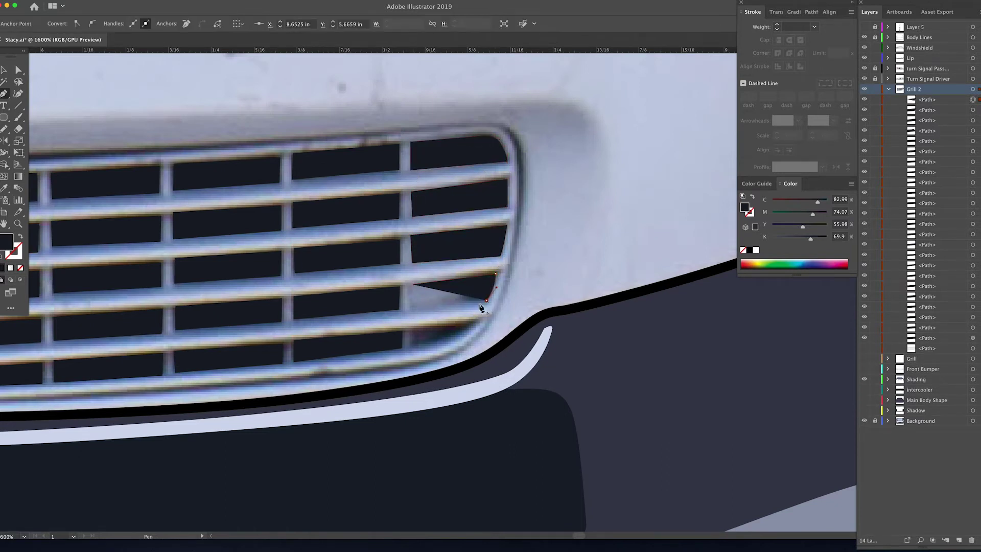
click(412, 310)
click(412, 284)
Step: Draw a closed dark shape with a curved lower edge over the bottom opening at the grille's right end
click(412, 329)
click(476, 322)
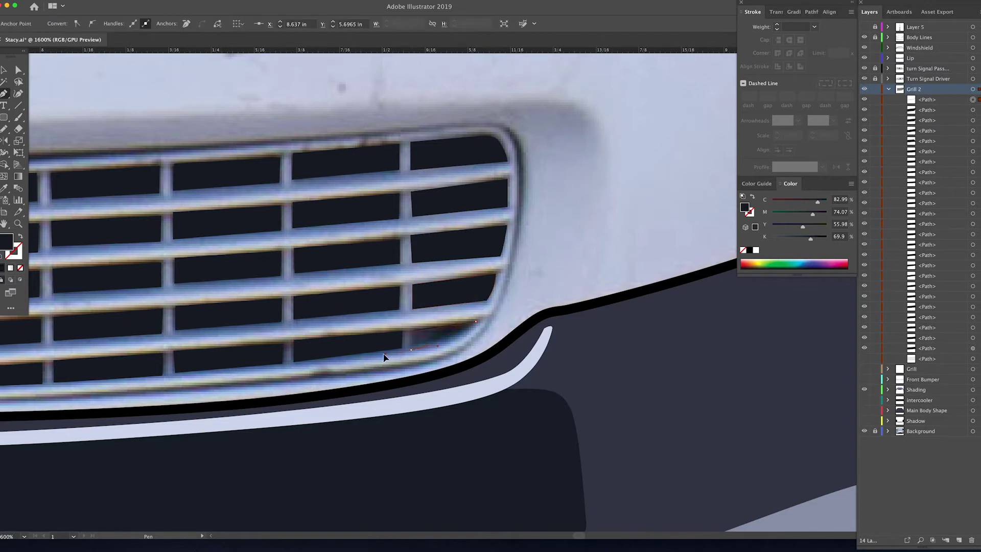
drag(384, 354, 364, 357)
click(411, 350)
click(412, 330)
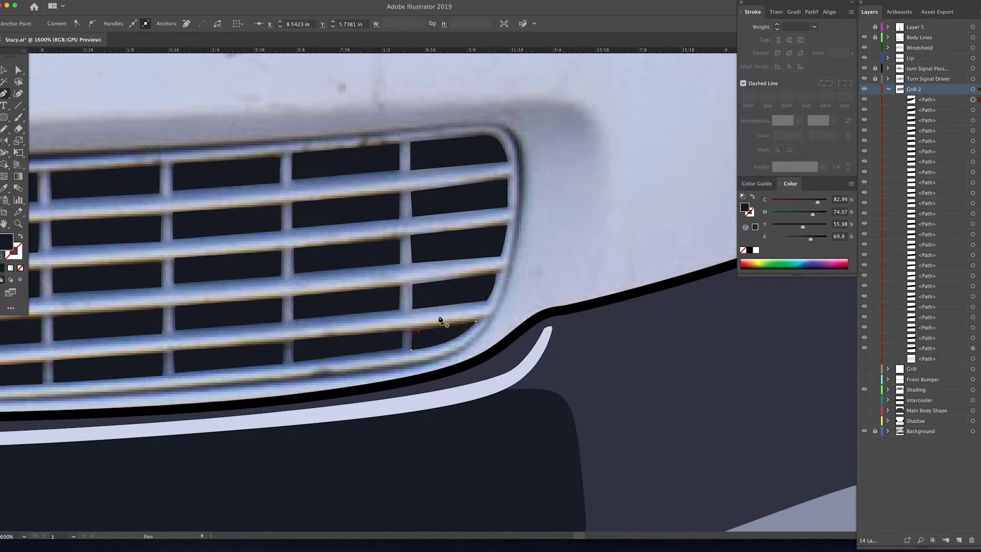
Step: Give the bottom right-end opening a linear white-to-transparent gradient fill at a 0° angle
click(10, 267)
click(744, 222)
click(749, 341)
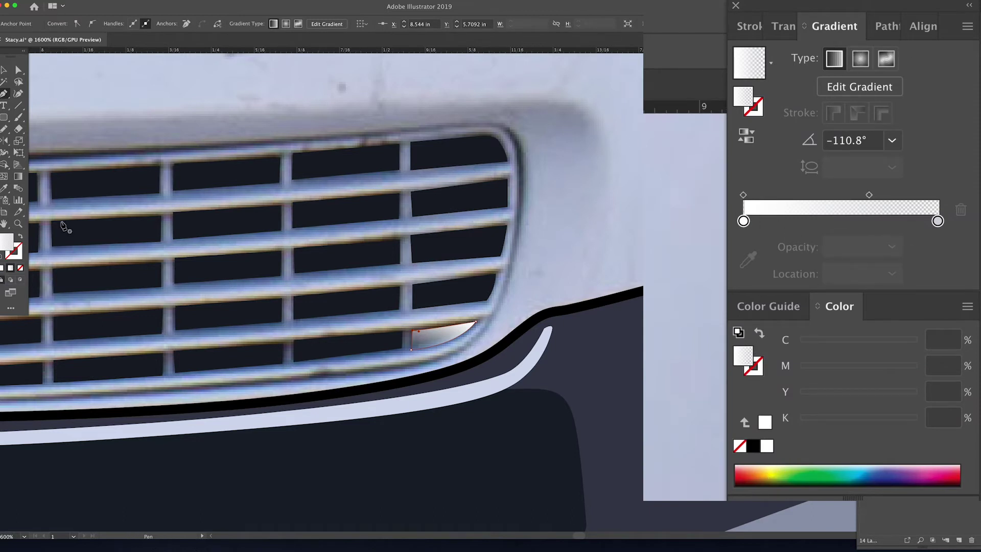
click(771, 64)
click(771, 63)
double_click(747, 363)
key(Return)
click(808, 184)
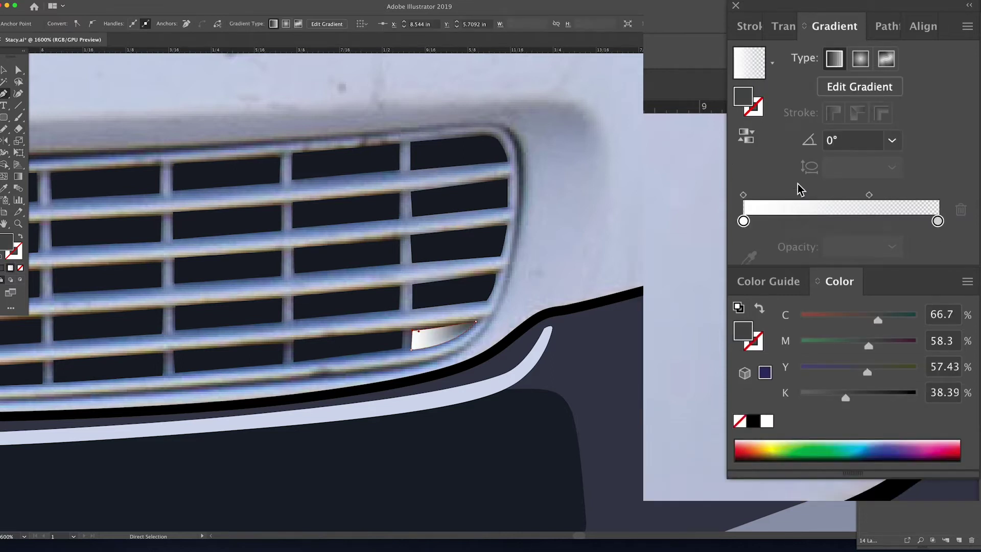
Step: Darken the gradient's white start stop to grey and set the end stop's opacity to 100%
double_click(743, 220)
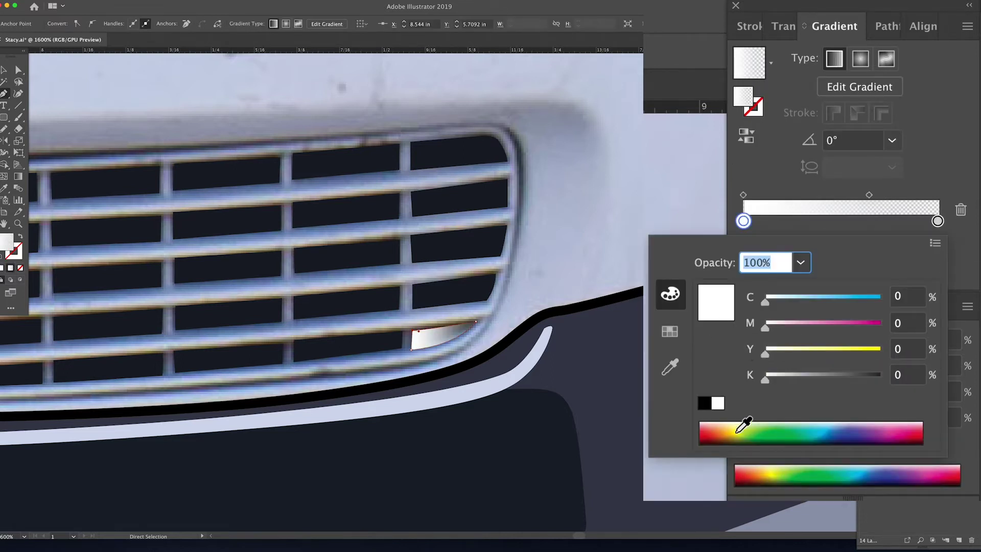
drag(765, 380, 849, 380)
click(965, 249)
click(937, 221)
click(893, 248)
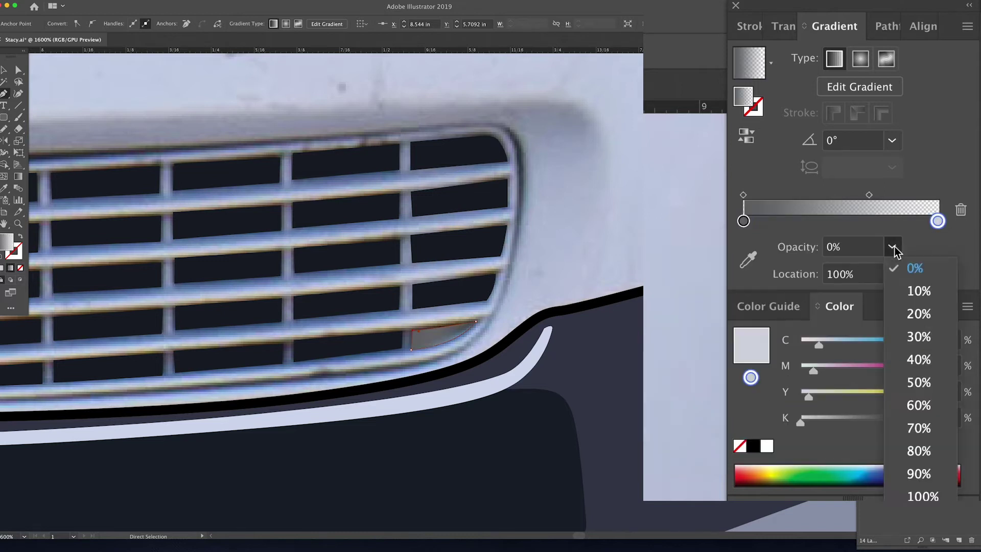
click(923, 496)
Step: Recolour the gradient's start stop to near black with C 80, M 68, Y 66 and K 88
click(743, 220)
click(870, 422)
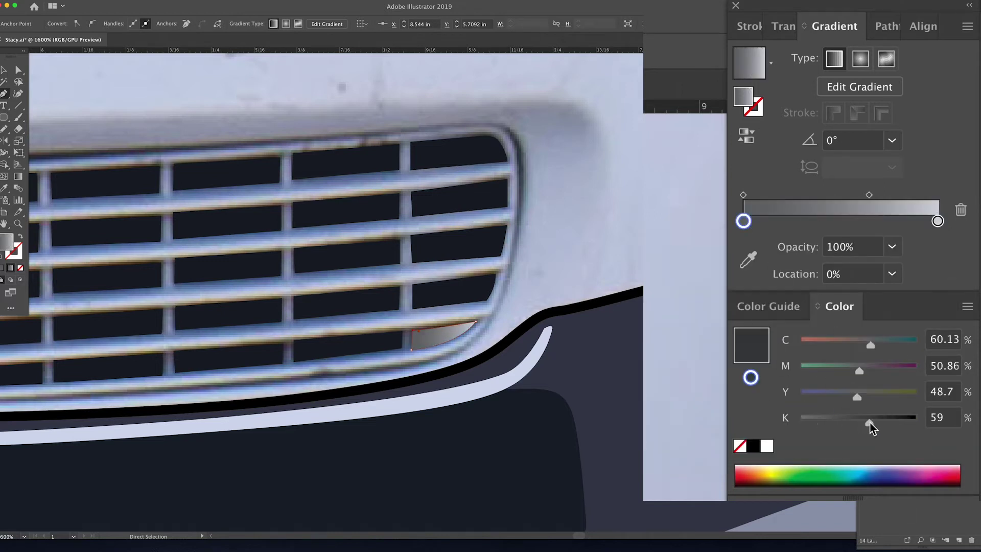
drag(870, 423, 897, 423)
drag(870, 345, 893, 346)
drag(857, 397, 844, 401)
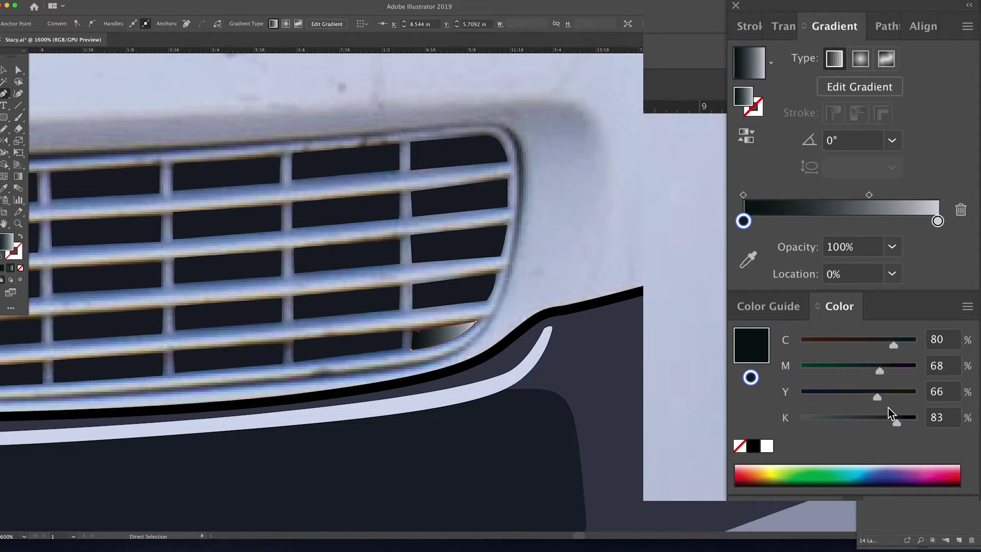
drag(900, 423, 904, 422)
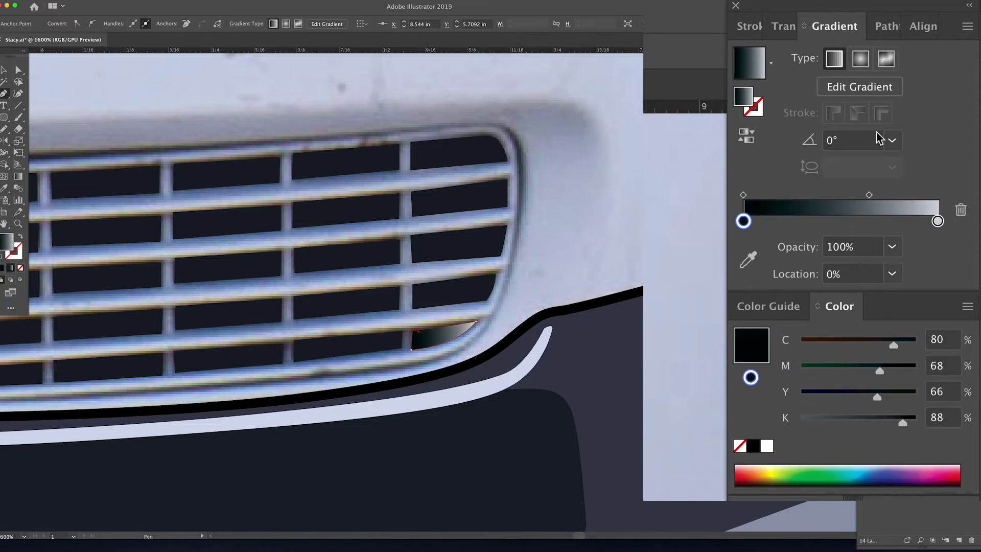
Step: Reverse the gradient and redraw it across the opening at about 5.6°, running from light inside to dark outside
click(746, 136)
click(18, 176)
mouse_move(487, 328)
mouse_down()
mouse_move(363, 346)
mouse_move(498, 324)
mouse_up()
click(404, 335)
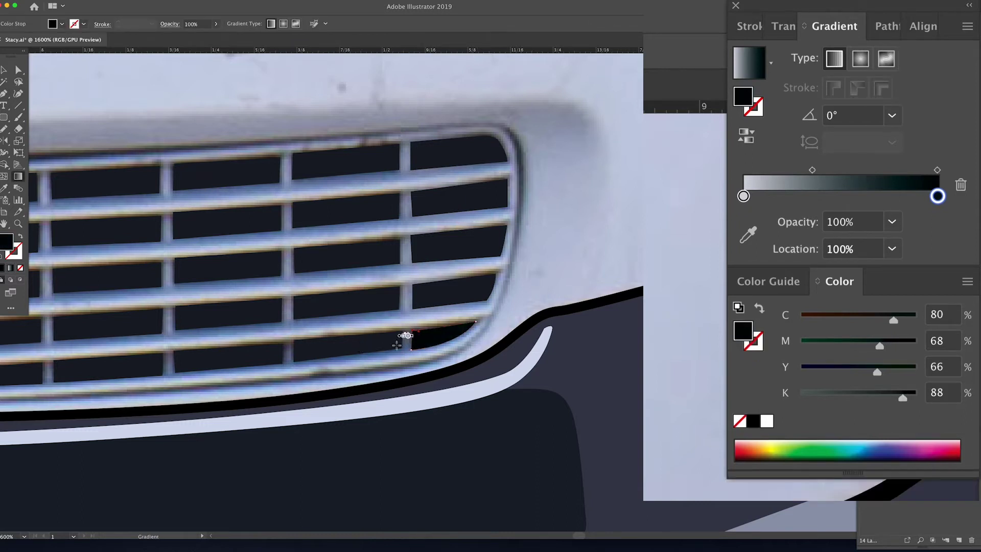
drag(397, 345, 466, 333)
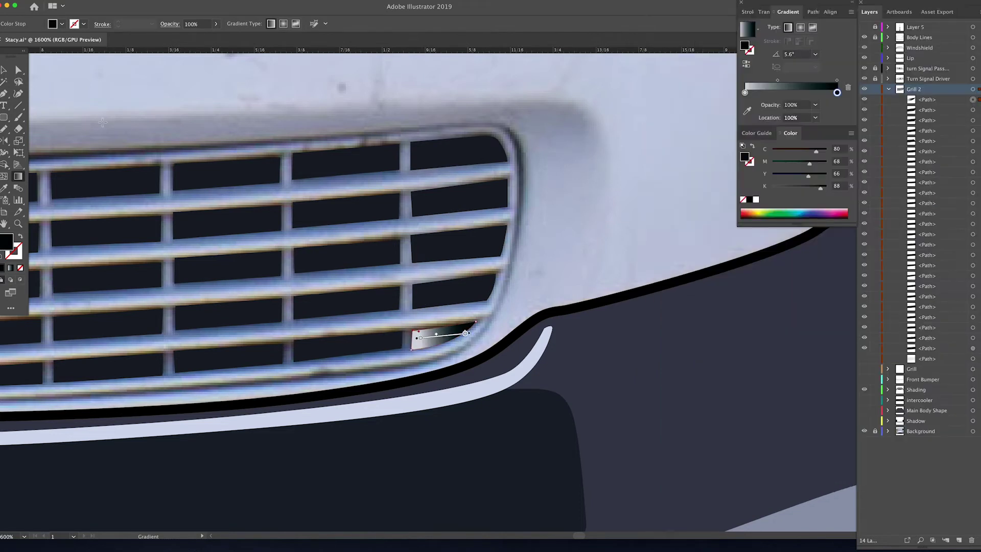
Step: Apply the same light-to-dark gradient to the four openings above it at the grille's right end
key(v)
click(431, 290)
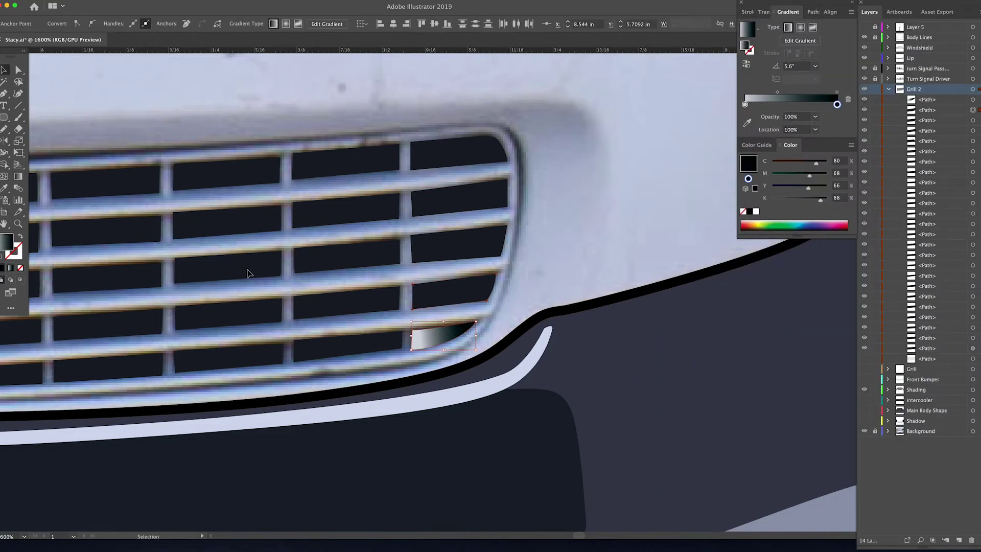
click(34, 424)
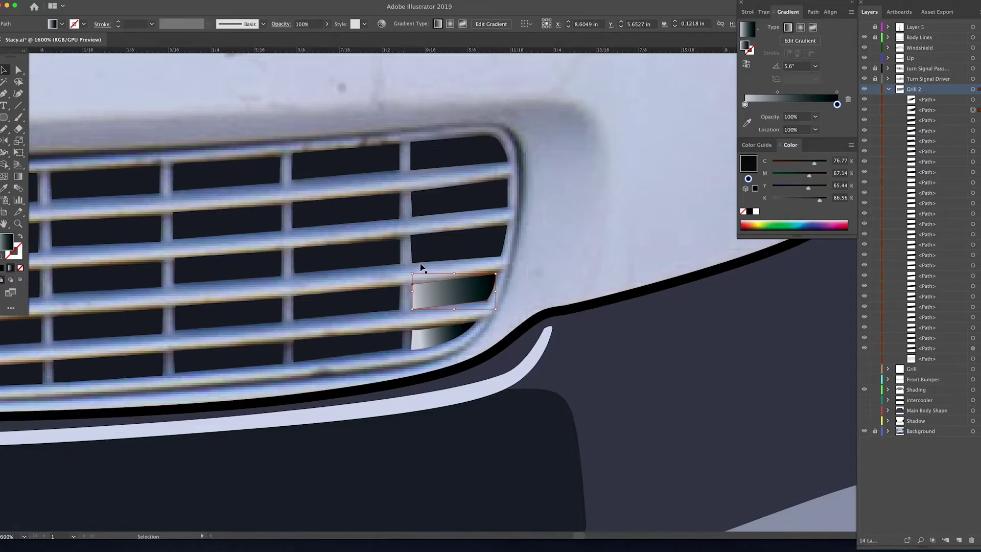
click(445, 249)
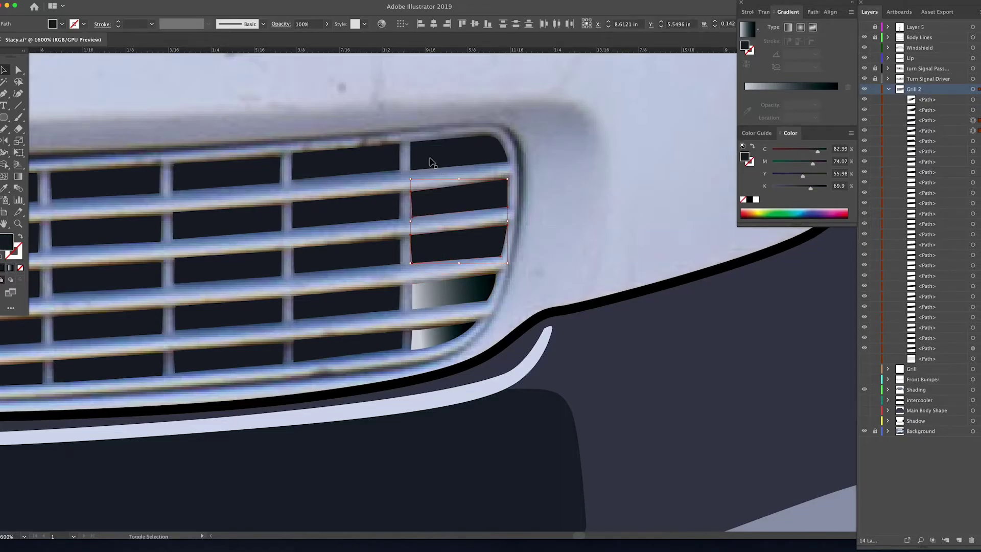
click(12, 269)
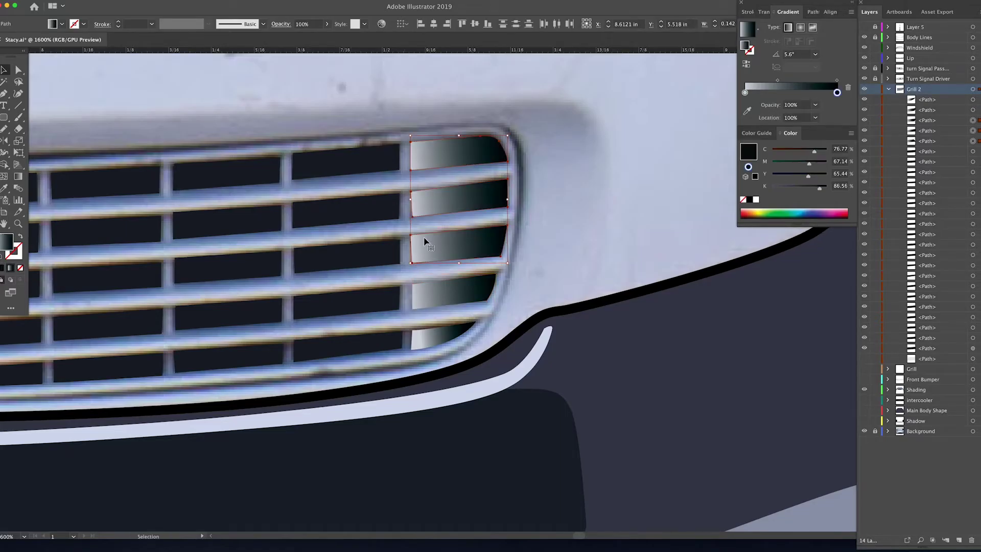
click(568, 257)
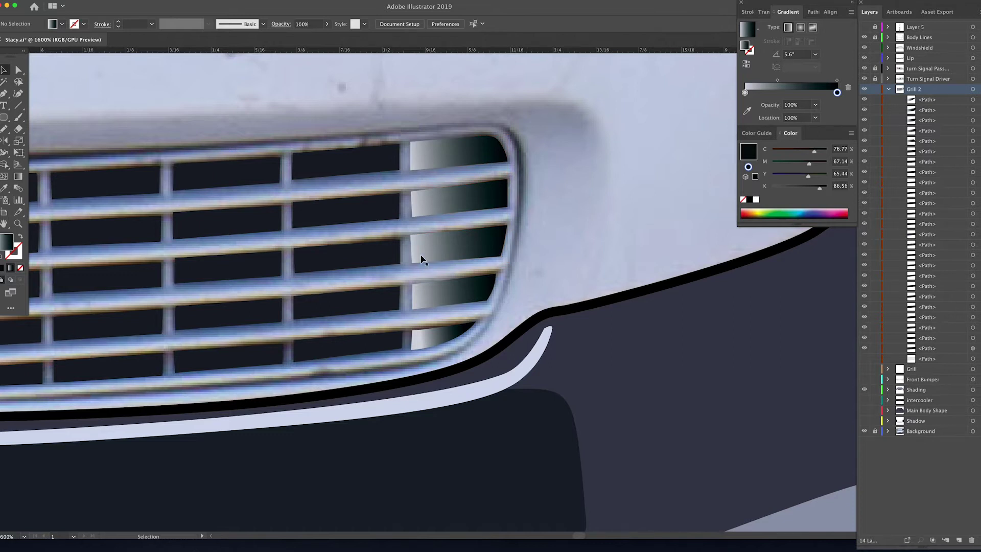
Step: Adjust the inner corner points of the second- and third-row gradient openings to line up their inner edges
key(z)
click(423, 223)
click(423, 223)
key(a)
click(538, 308)
drag(509, 348, 506, 348)
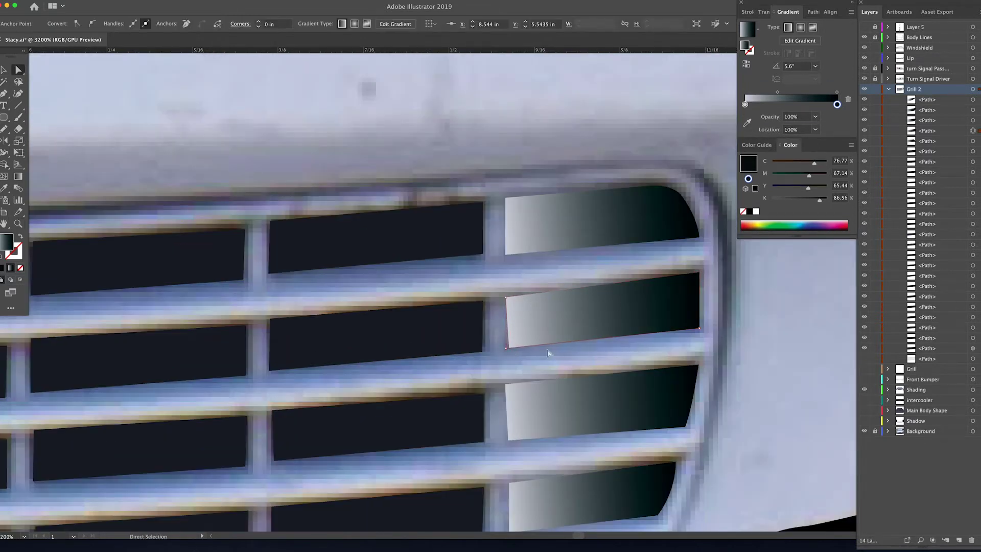
scroll(627, 377, down, 3)
click(516, 324)
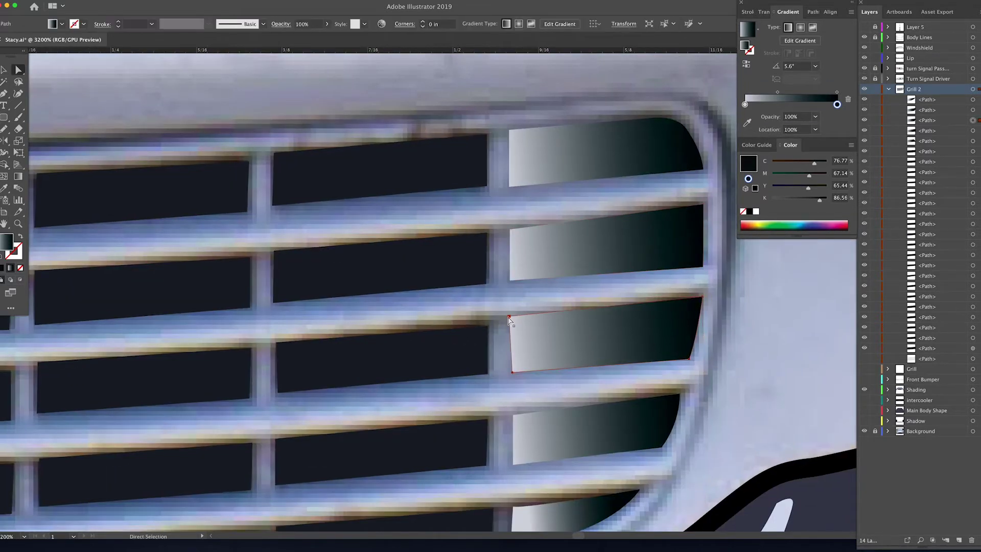
drag(509, 316, 514, 316)
Step: Draw a closed gradient-filled shape with a rounded outer corner over the top opening at the grille's left end
scroll(639, 344, left, 10)
key(z)
alt+click(343, 317)
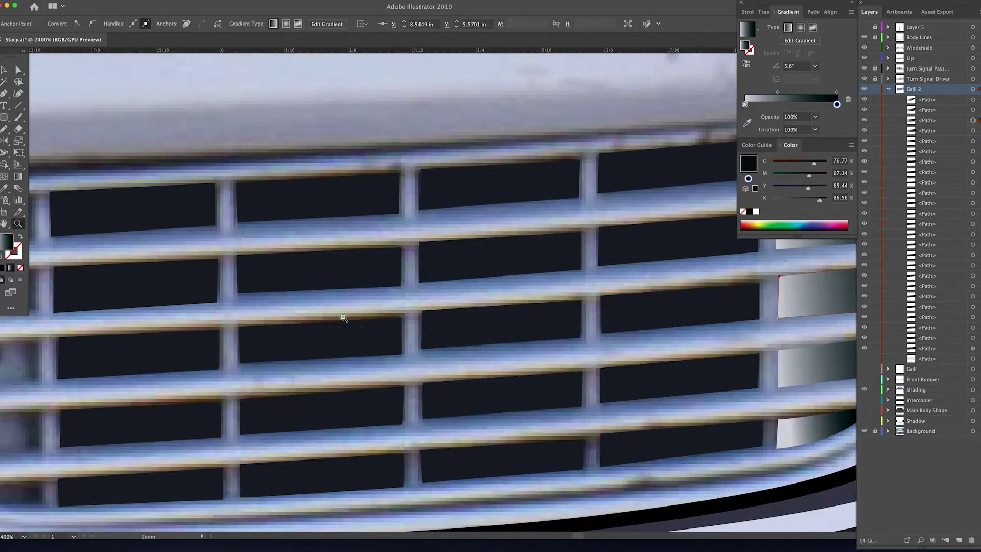
alt+click(343, 318)
alt+click(347, 319)
click(322, 275)
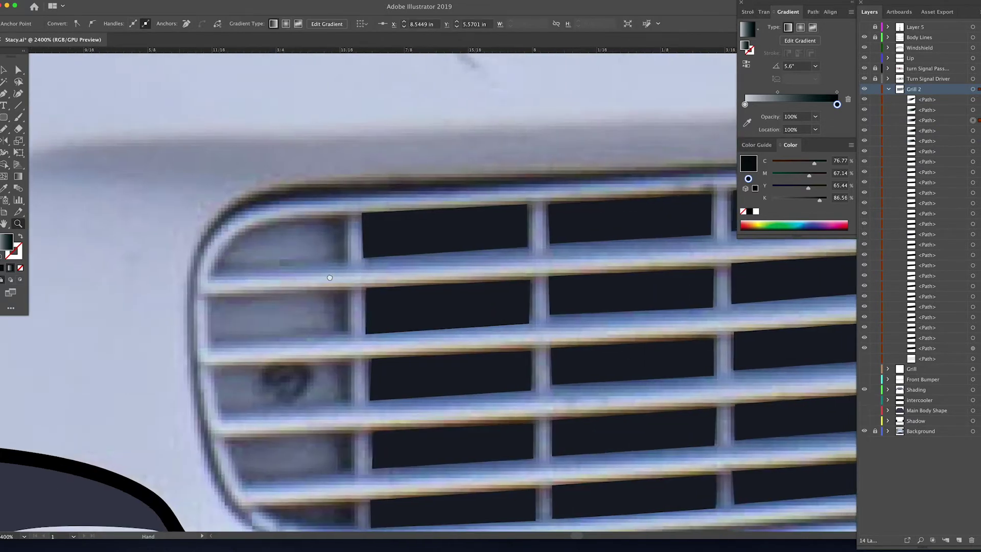
scroll(323, 277, right, 2)
key(p)
click(181, 266)
drag(208, 226, 298, 208)
click(318, 209)
click(319, 256)
click(181, 266)
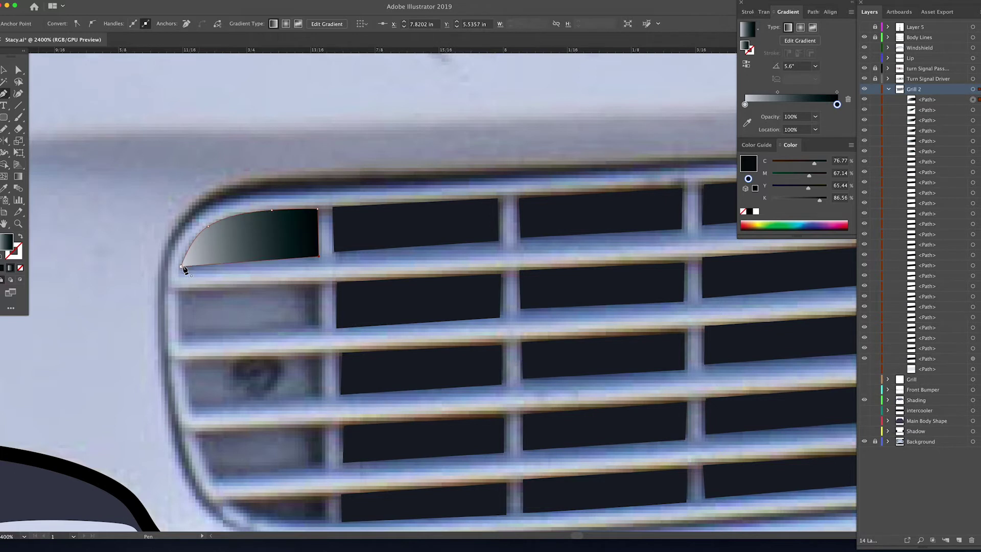
Step: Draw a closed gradient-filled shape with a slightly curved outer edge over the second opening at the grille's left end
click(177, 291)
click(319, 284)
click(320, 331)
click(179, 337)
drag(177, 311, 176, 295)
Step: Draw closed gradient-filled shapes with curved outer edges over the third and fourth openings at the grille's left end
click(322, 401)
click(194, 412)
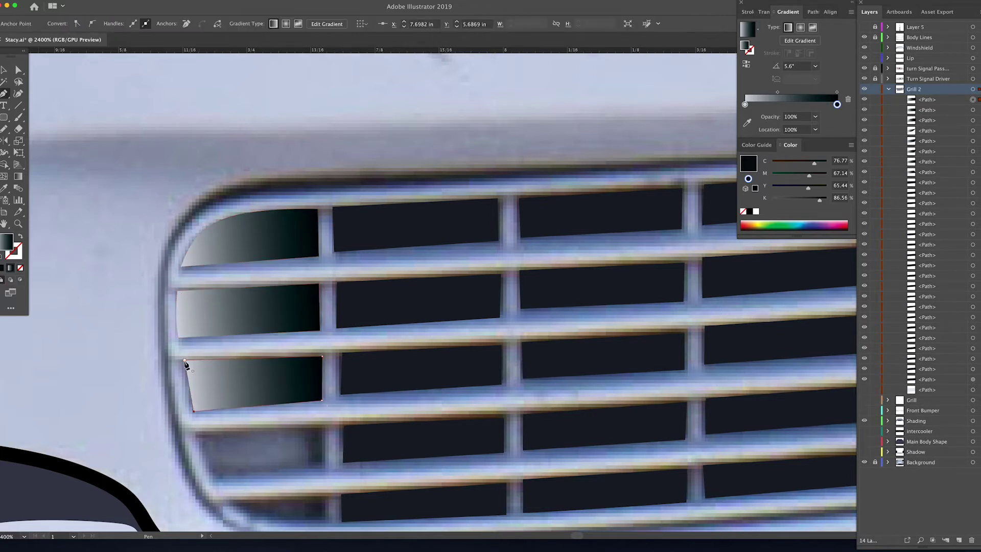
drag(184, 360, 184, 318)
click(198, 432)
click(323, 428)
click(323, 470)
click(214, 479)
drag(197, 432, 193, 330)
Step: Trace the bottom opening at the grille's left end and fill it with dark navy 1F222C sampled from the neighbouring opening
click(217, 363)
click(312, 360)
click(314, 386)
key(i)
click(369, 319)
scroll(172, 286, up, 2)
double_click(7, 242)
click(883, 241)
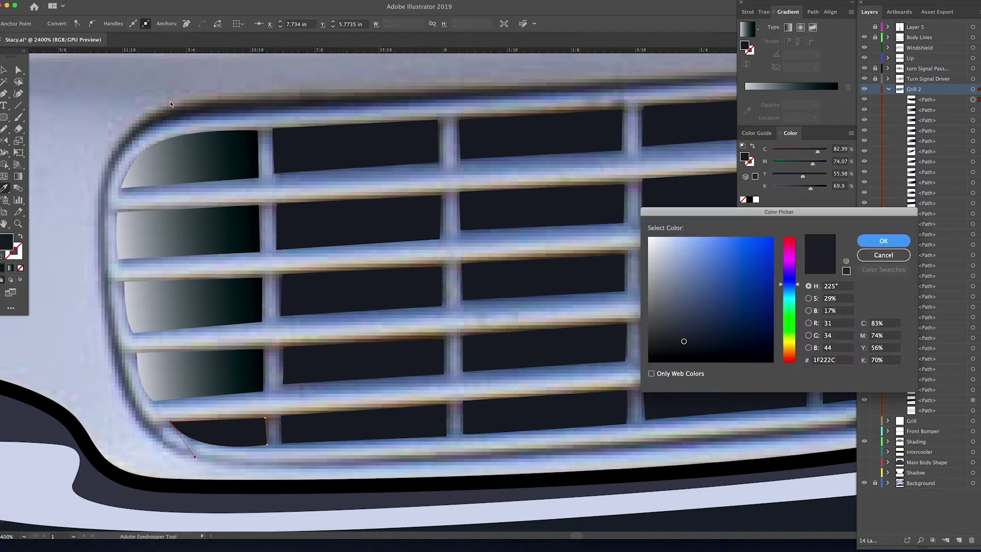
Step: Recolour the dark end of the fourth left-end opening's gradient to the dark navy of the plain openings
click(4, 70)
click(204, 376)
double_click(836, 105)
click(710, 174)
click(669, 204)
double_click(745, 105)
click(5, 70)
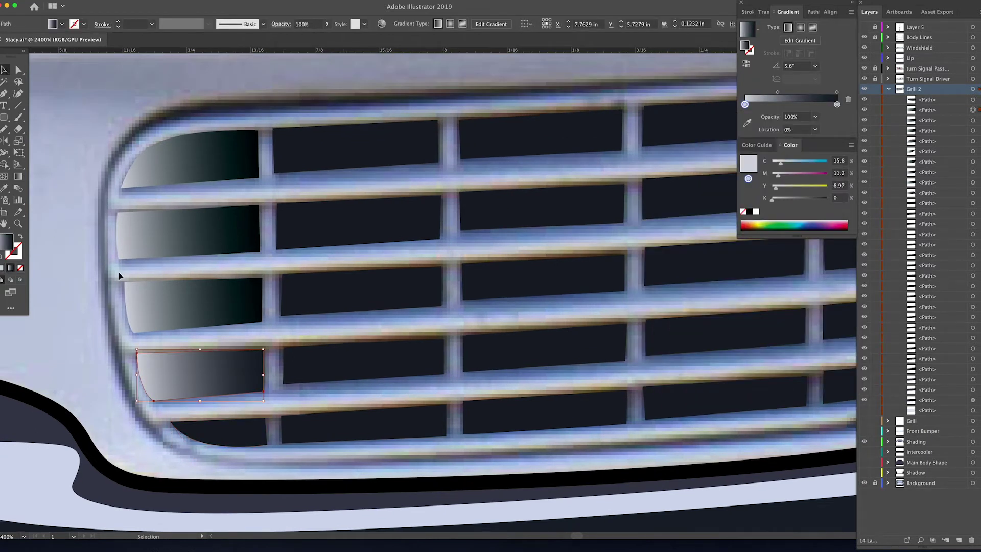
Step: Copy the fourth opening's light-to-navy gradient onto the three openings above it at the grille's left end
click(190, 305)
shift+click(225, 234)
shift+click(221, 166)
key(i)
click(230, 372)
scroll(318, 368, right, 2)
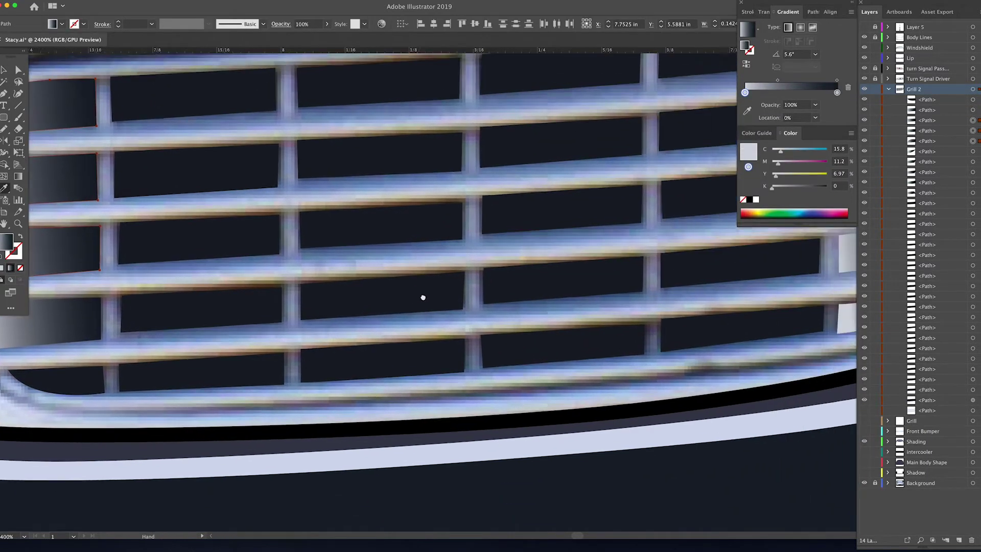
Step: Redraw one shared gradient across the top four left-end openings, running from light at the outer edge to dark inside
key(g)
mouse_move(115, 164)
mouse_down()
mouse_move(296, 162)
mouse_move(270, 162)
mouse_up()
key(v)
shift+click(206, 371)
key(g)
click(239, 362)
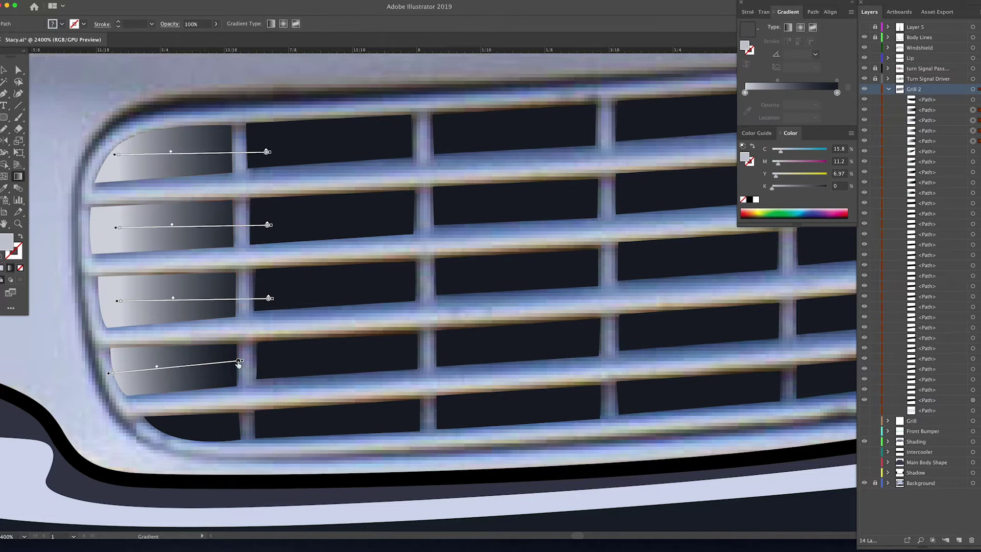
drag(72, 256, 277, 256)
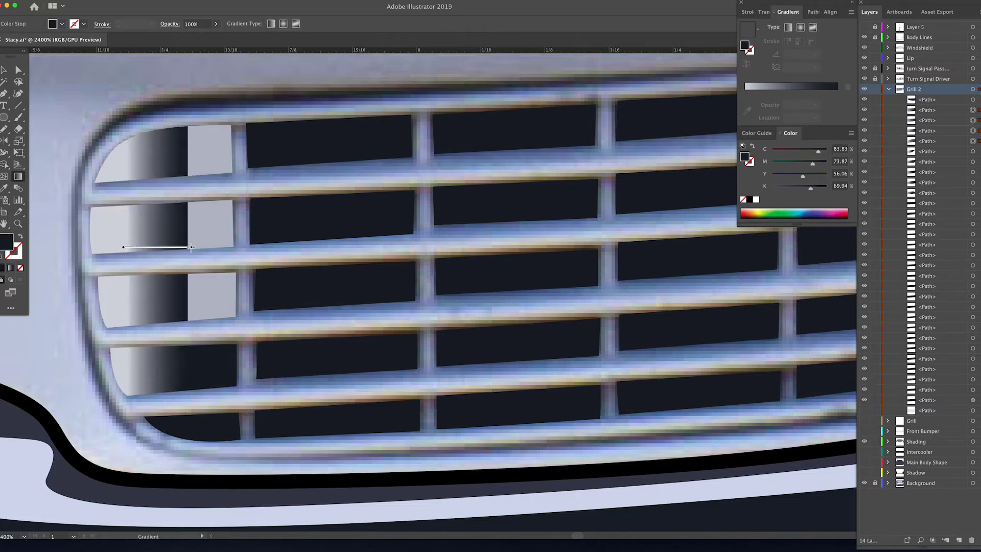
drag(191, 247, 217, 222)
Step: Give the bottom left-end opening the gradient fill, drawn from light at its outer corner to dark inside
super+click(162, 390)
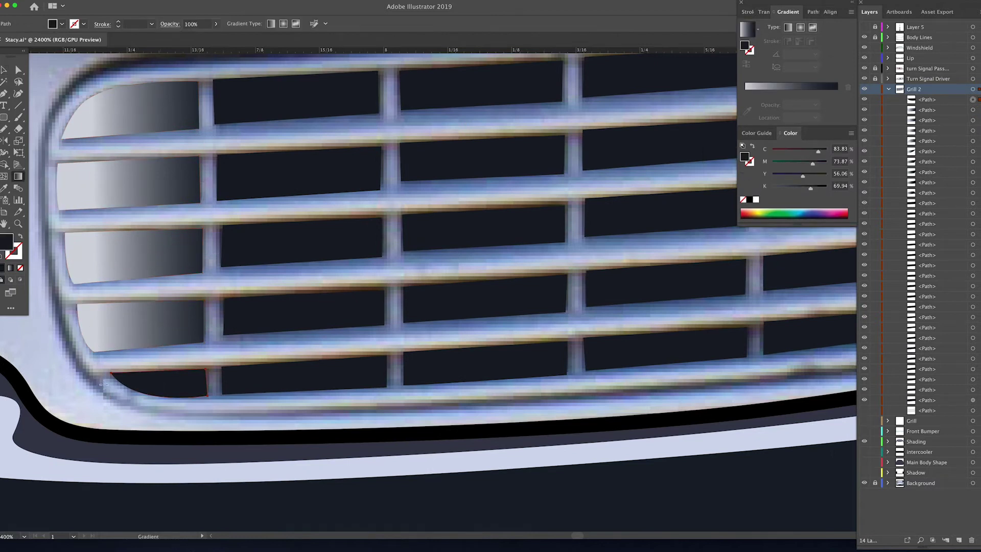
click(10, 268)
drag(77, 397, 210, 387)
Step: Select the five openings at the grille's right end and give them the light-to-navy gradient
key(space)
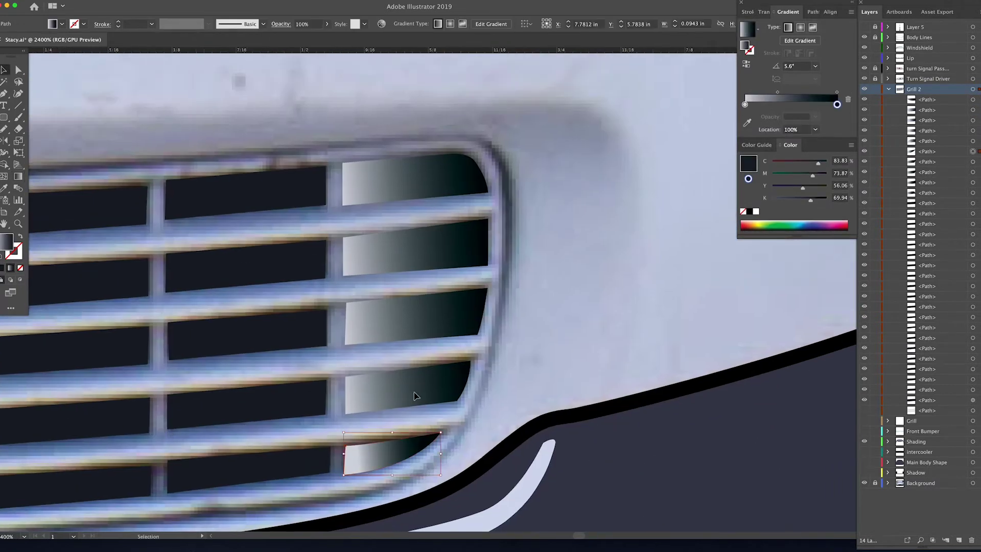
scroll(268, 332, left, 5)
drag(269, 332, 488, 322)
key(i)
shift+click(383, 370)
drag(739, 350, 45, 345)
Step: Redraw one shared gradient across the five right-end openings at about 4.5° and check it against the grille's base shape
key(g)
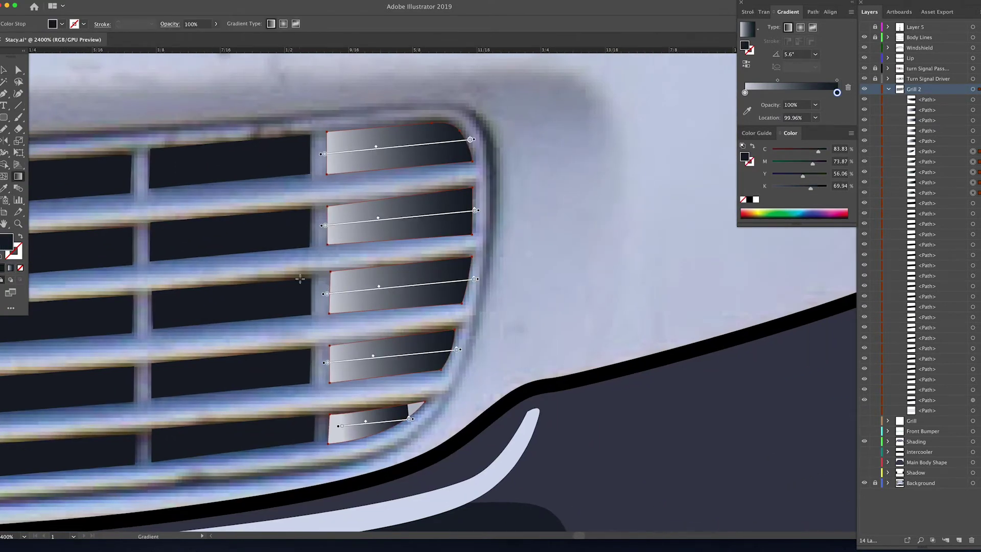
drag(210, 276, 641, 271)
drag(327, 258, 498, 245)
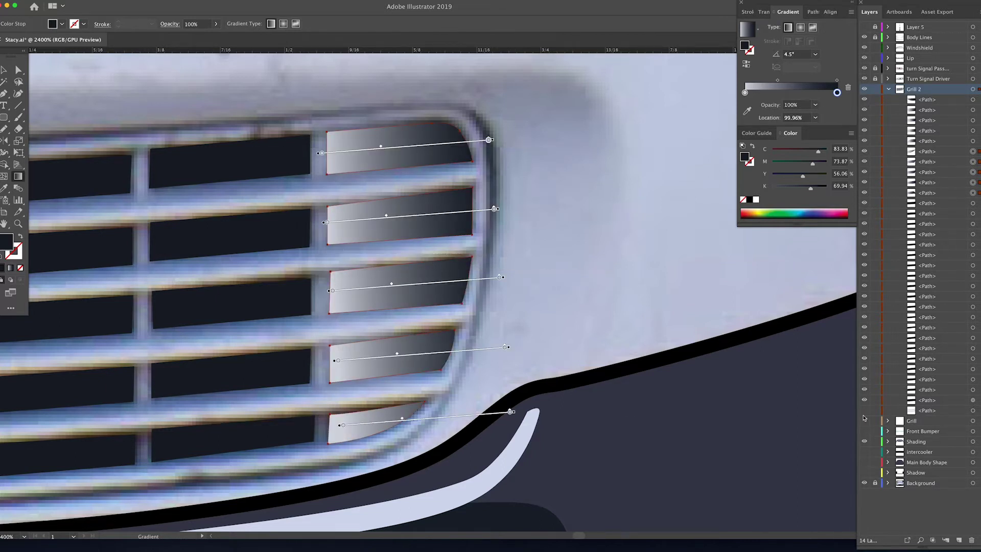
click(864, 411)
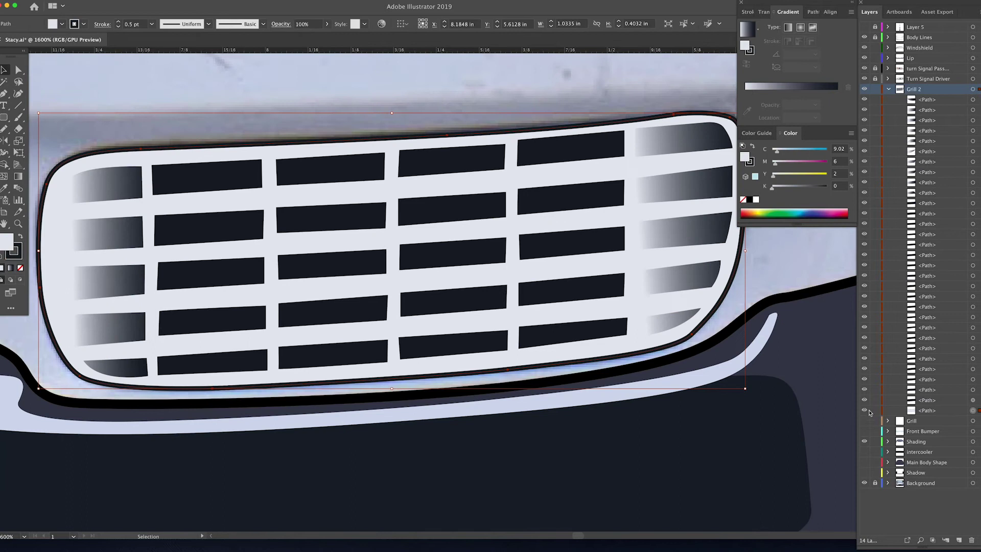
click(865, 410)
Step: Trace a thin tapered shading strip along the grille's top horizontal bar and fill it with light blue sampled from the photo
mouse_move(545, 216)
mouse_down()
mouse_move(509, 212)
mouse_move(533, 201)
mouse_up()
click(3, 94)
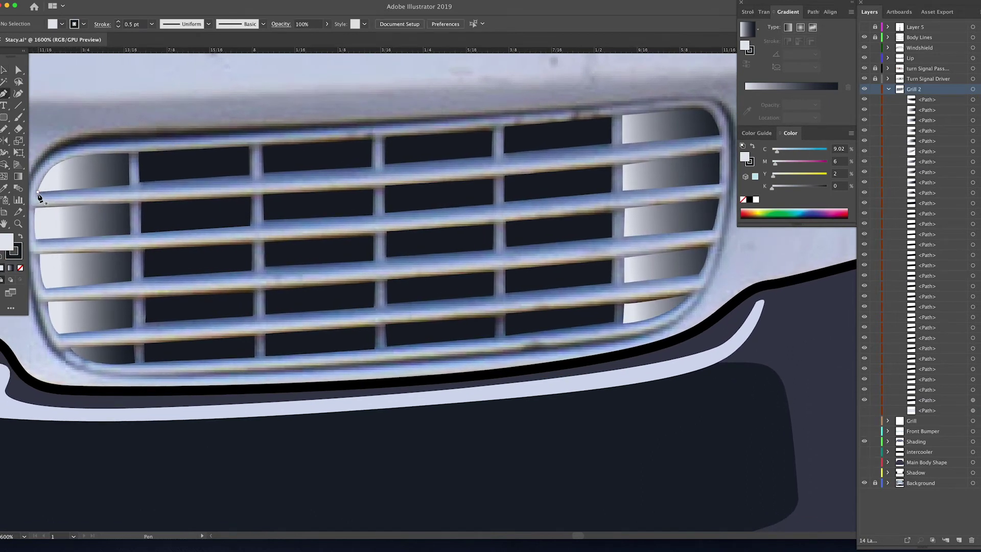
click(38, 193)
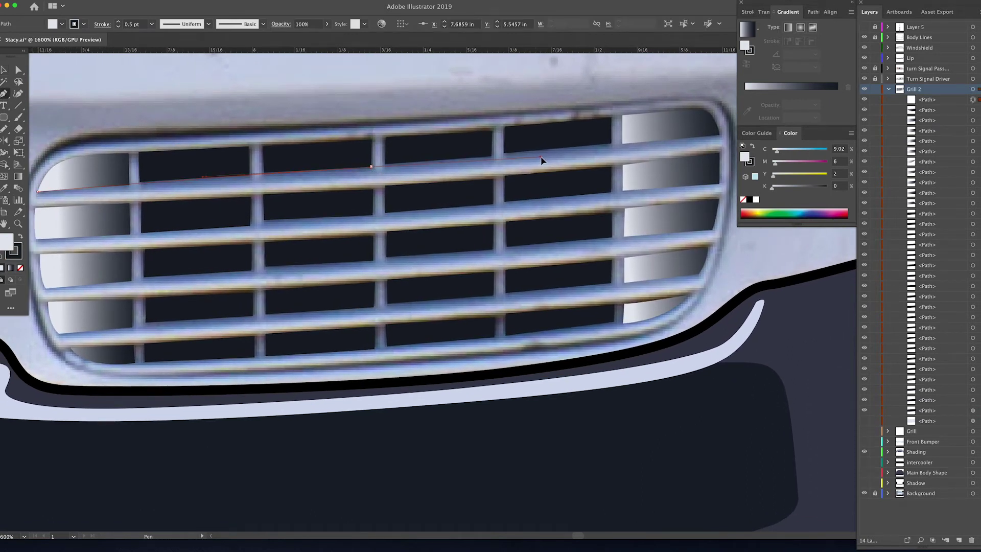
click(618, 144)
click(719, 136)
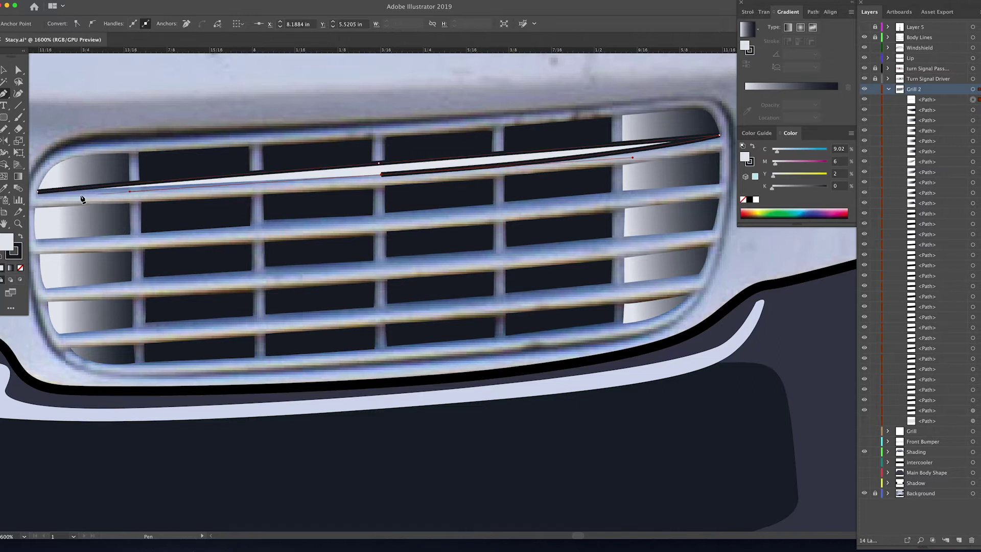
click(37, 192)
key(i)
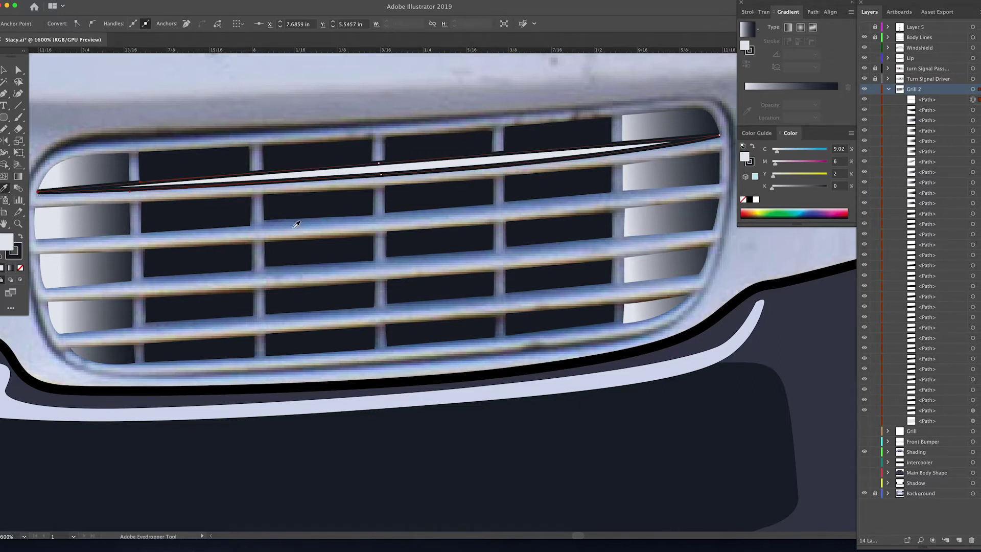
click(295, 225)
Step: Trace a matching light-blue tapered shading strip along the upper edge of the second horizontal bar
key(p)
click(36, 239)
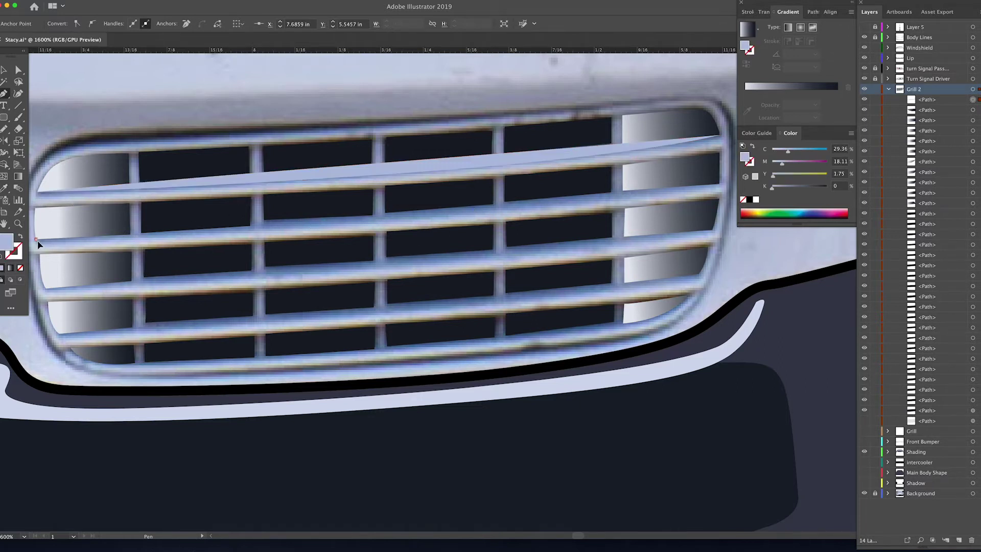
drag(487, 209, 554, 203)
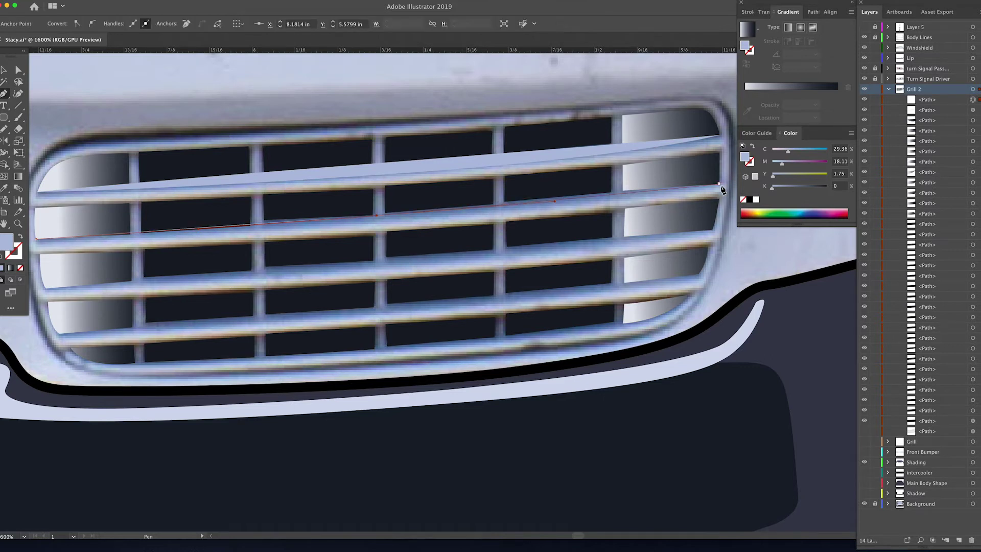
key(super+z)
drag(590, 198, 592, 198)
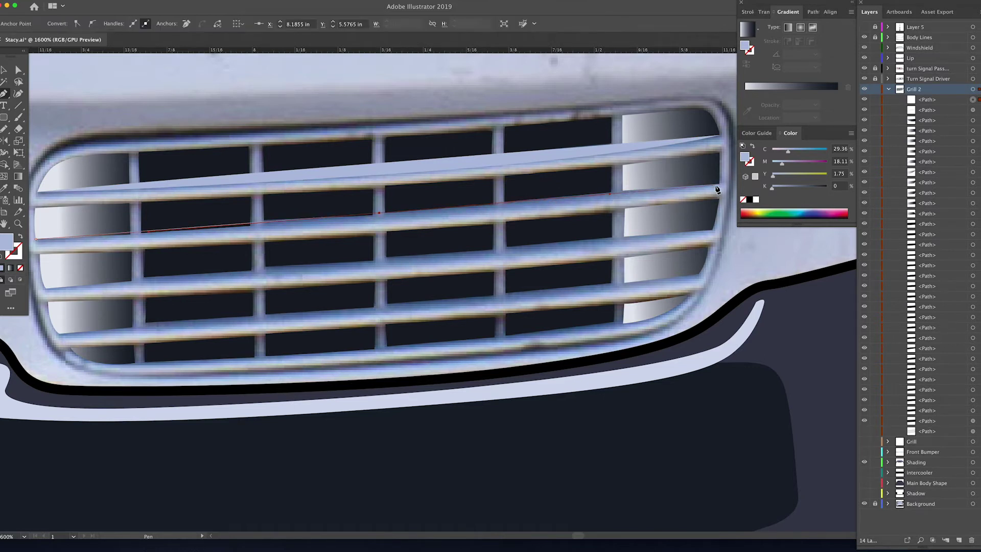
click(720, 184)
drag(379, 225, 171, 242)
click(36, 240)
Step: Trace a light-blue tapered shading strip along the upper edge of the third horizontal bar
click(46, 288)
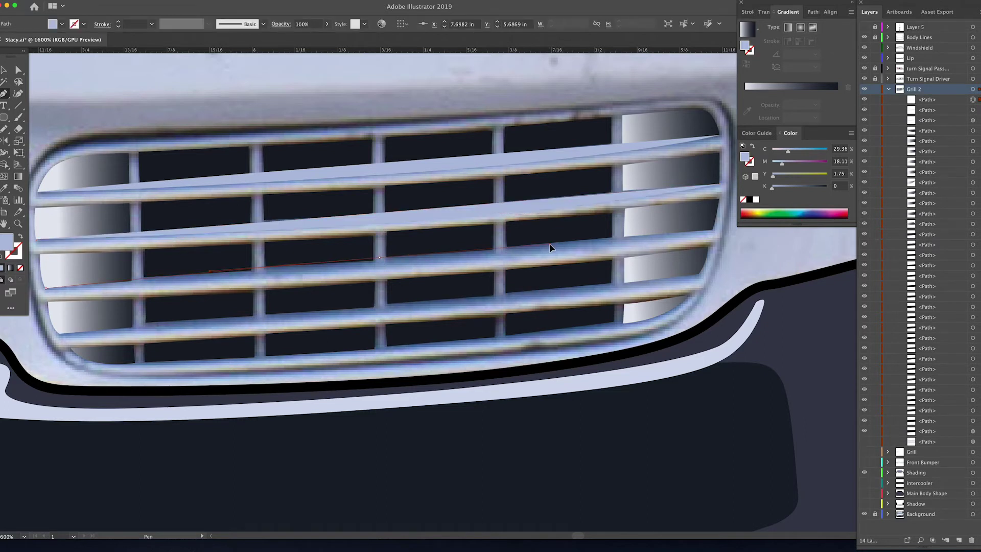
drag(549, 244, 551, 244)
click(713, 229)
drag(380, 270, 150, 287)
click(46, 288)
Step: Trace a light-blue tapered shading strip along the upper edge of the fourth horizontal bar
click(60, 334)
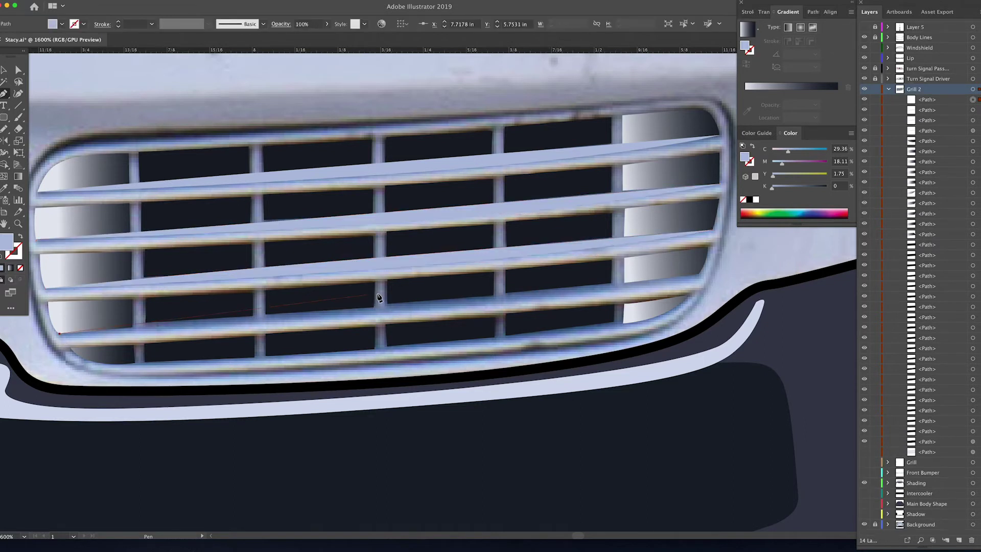
drag(519, 291, 573, 288)
click(700, 275)
drag(379, 315, 164, 333)
click(60, 334)
Step: Trace a light-blue shading strip beneath the bottom row of openings and show the grille's base shape again
click(119, 366)
drag(382, 346, 204, 366)
click(622, 323)
click(119, 365)
key(v)
click(864, 462)
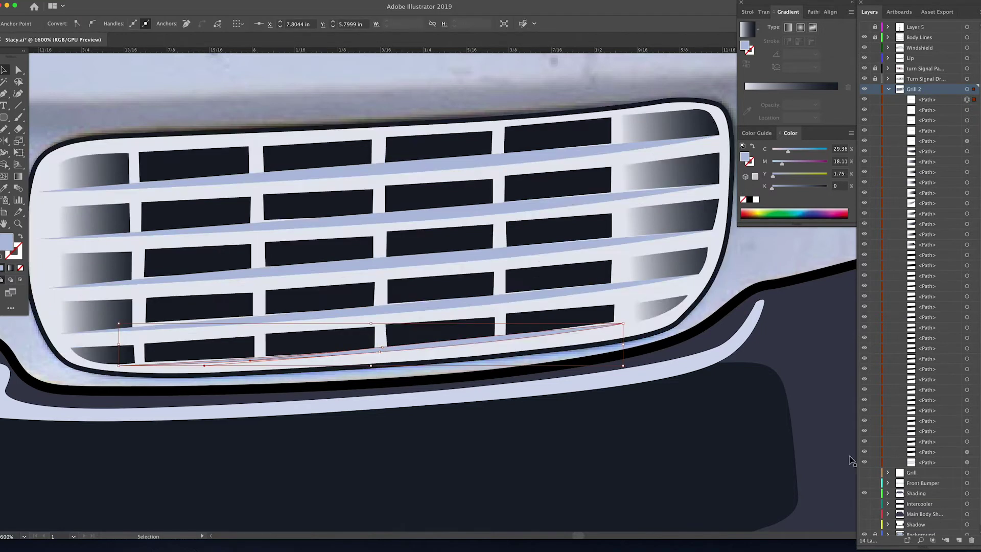
Step: Recolour all five bar shading strips together to a darker blue-grey with cyan 39% and black 34%
drag(639, 306, 389, 291)
drag(420, 254, 531, 286)
shift+click(503, 345)
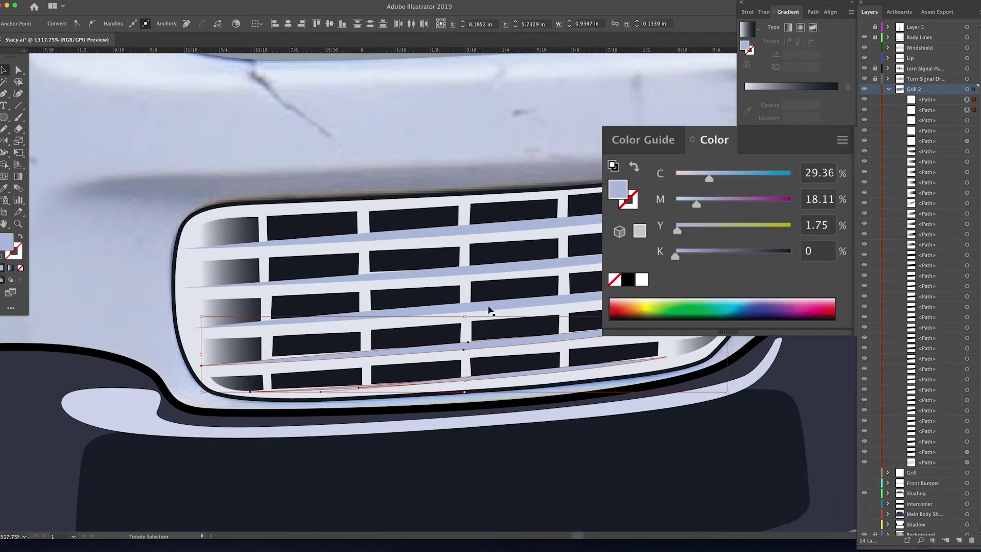
shift+click(489, 310)
shift+click(458, 278)
shift+click(470, 225)
drag(676, 256, 715, 257)
drag(710, 172, 721, 179)
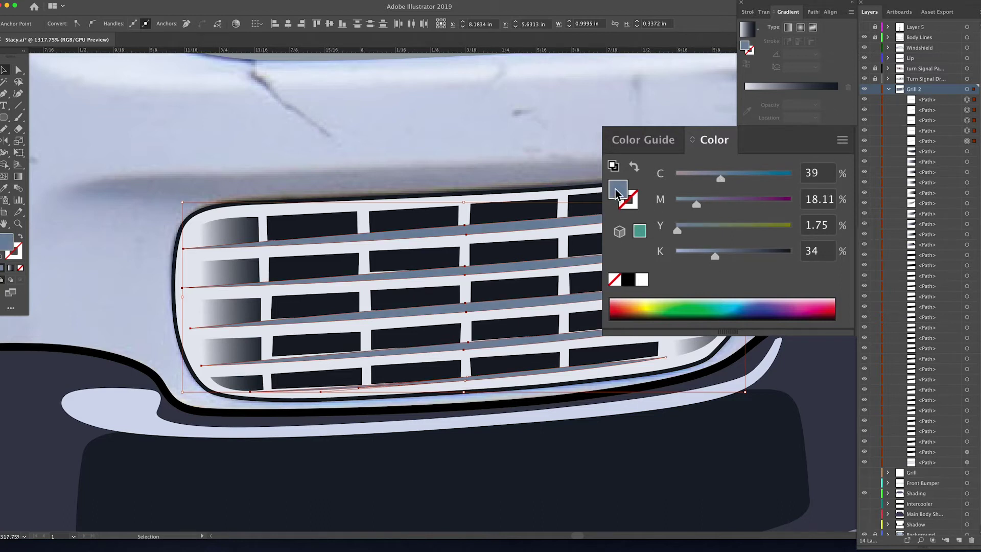
Step: Show the Front Bumper layer, deselect the strips and check the finished grille on the whole car
key(z)
alt+click(557, 219)
alt+click(557, 219)
alt+click(557, 220)
alt+click(186, 196)
alt+click(187, 199)
key(super+0)
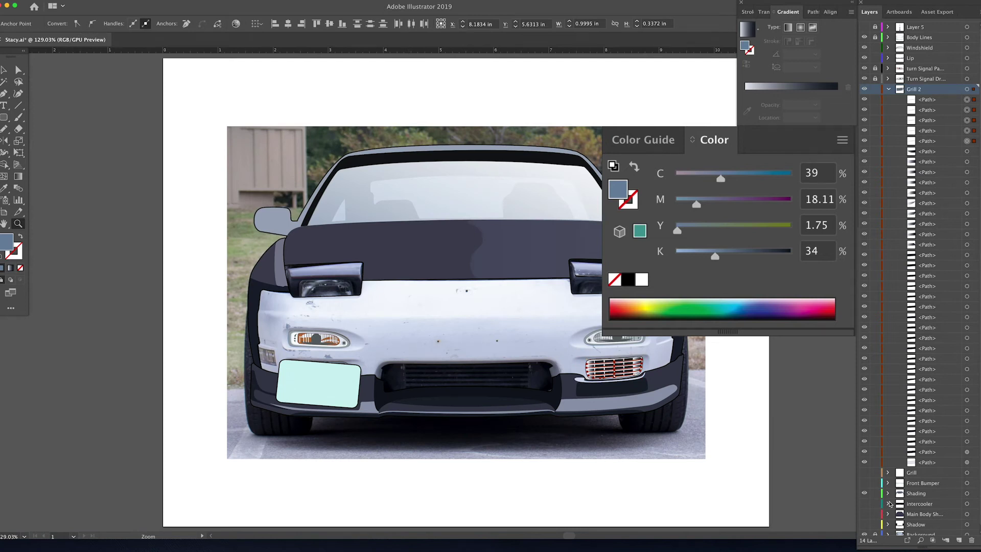
click(863, 483)
key(v)
click(742, 503)
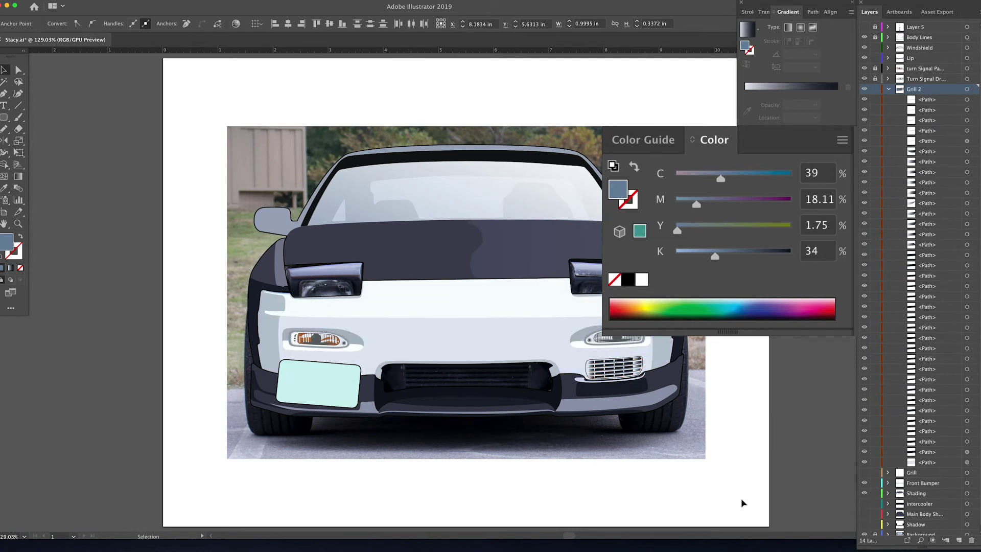
drag(724, 480, 666, 463)
scroll(867, 507, down, 1)
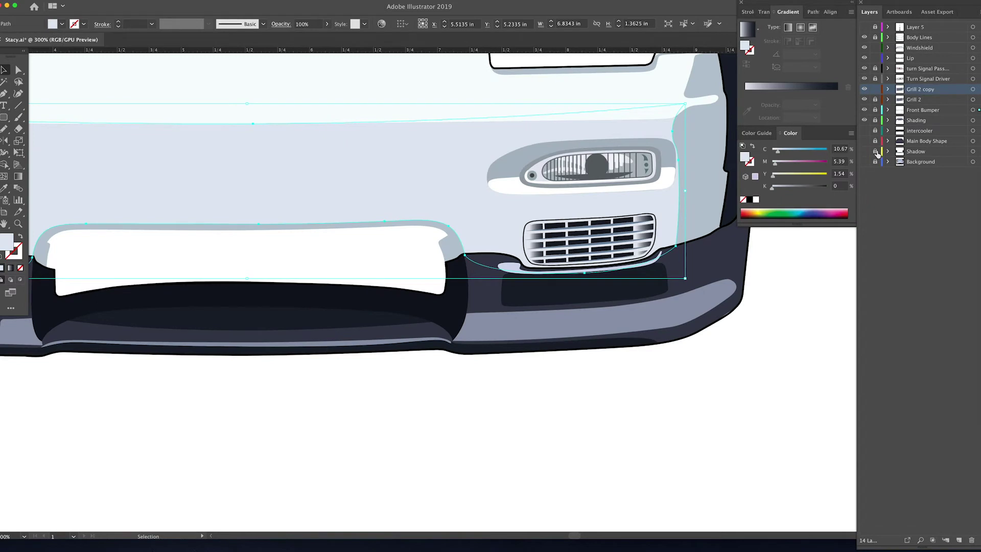
Step: Lock the Shadow and Background layers, then move the Grill 2 copy artwork to the opposite side of the bumper
drag(877, 153, 876, 160)
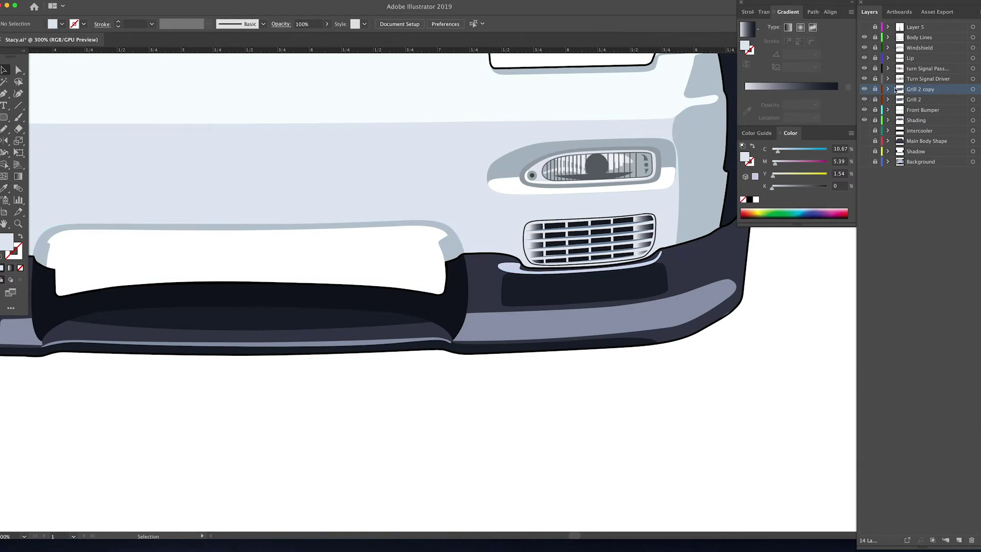
drag(527, 192, 699, 316)
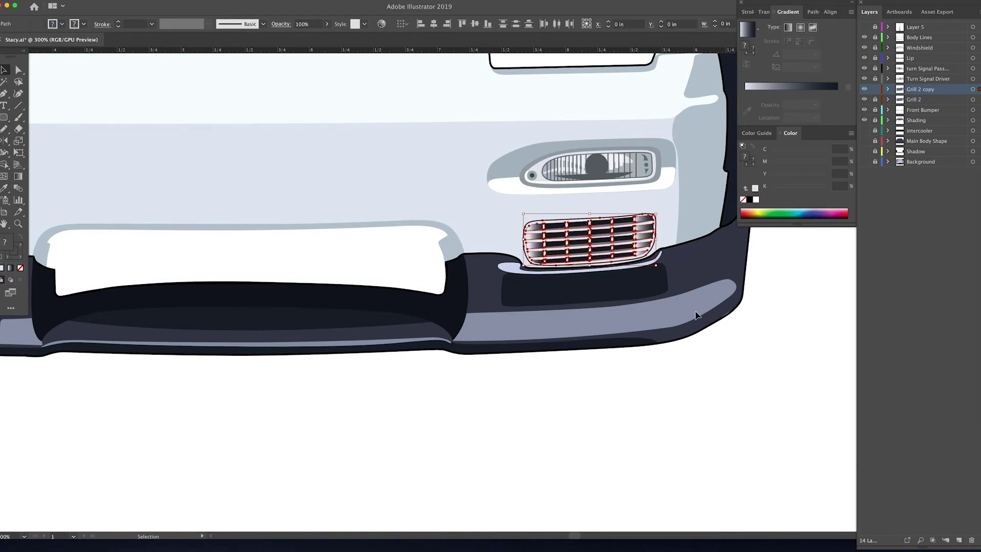
drag(597, 252, 108, 284)
drag(174, 272, 443, 260)
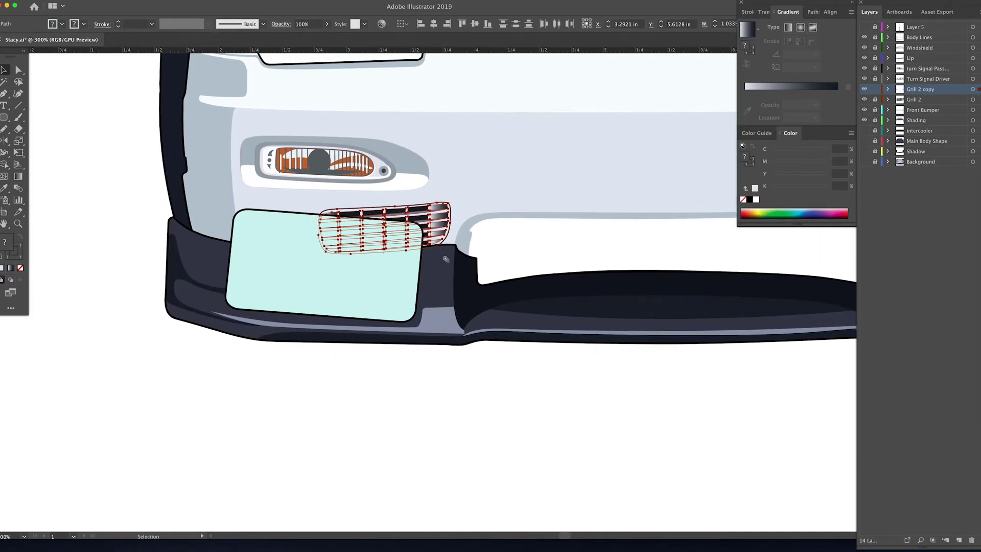
Step: Reflect the copied grille left to right and place it over the pale green plate below the orange turn signal
key(w)
right_click(441, 224)
mouse_move(476, 337)
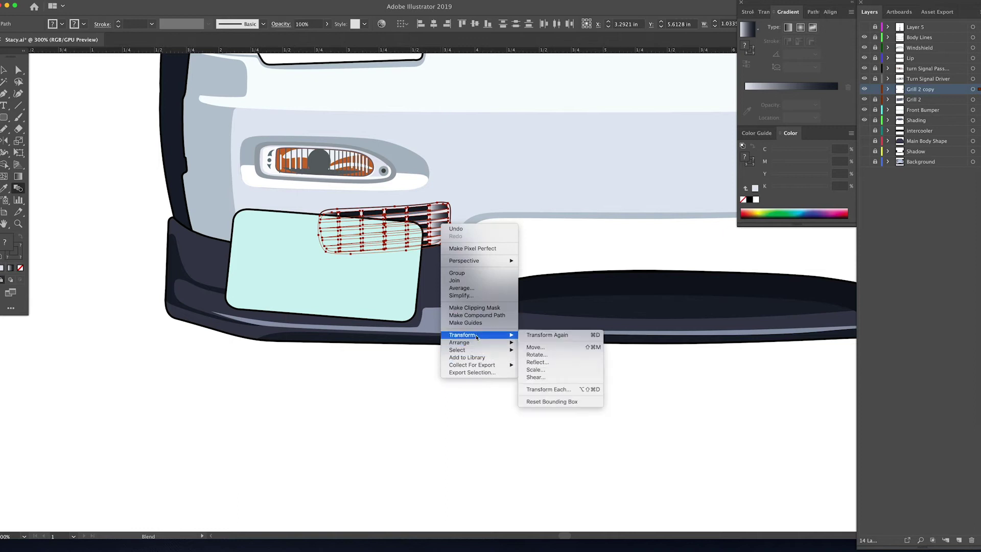
click(547, 361)
key(Return)
key(v)
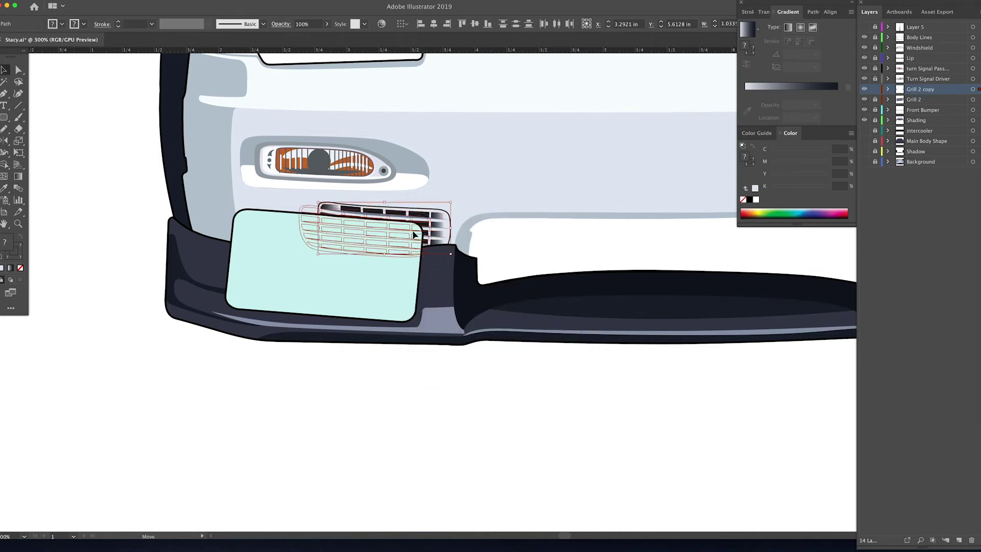
drag(438, 233, 386, 239)
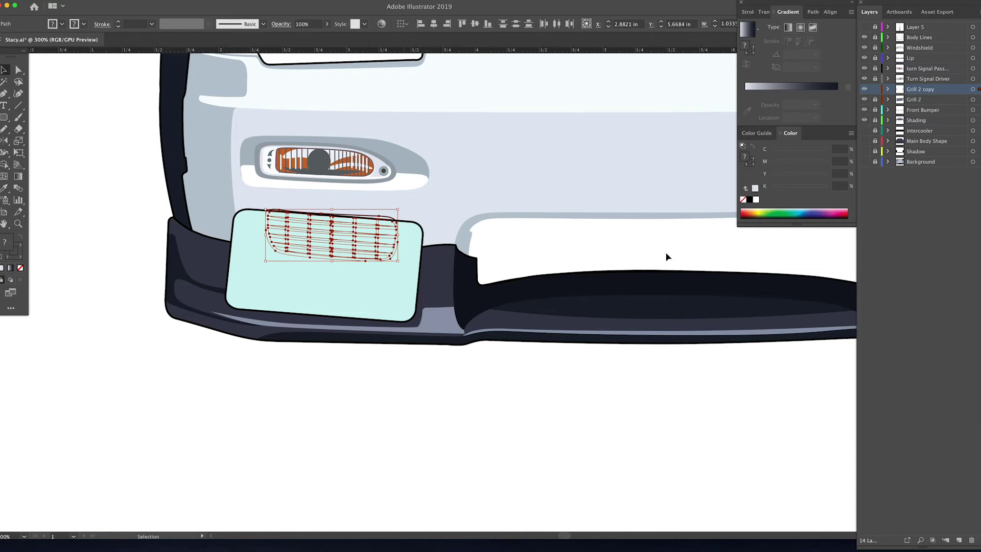
Step: Show the Background photo and hide the Front Bumper layer to reveal the reference around the mirrored grille
click(866, 162)
click(864, 110)
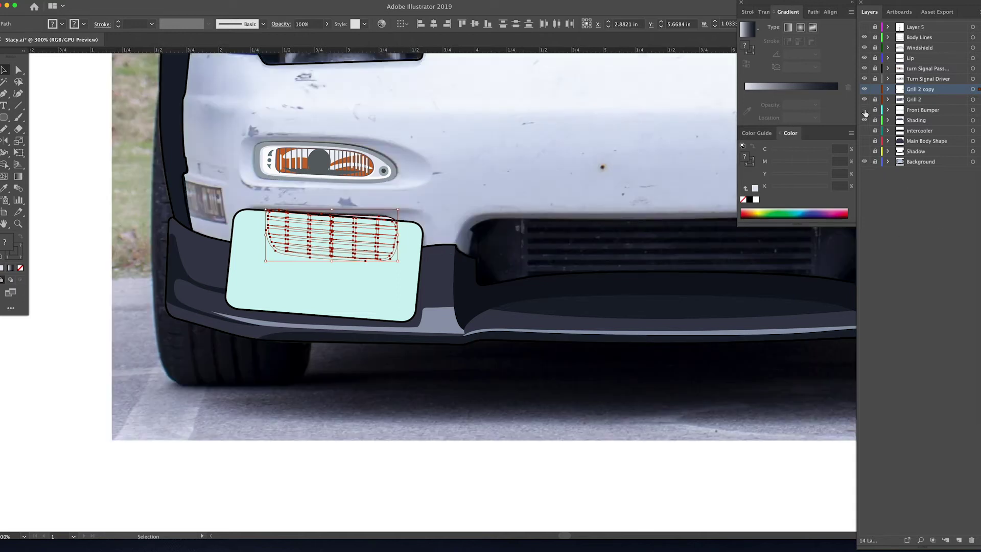
key(z)
drag(292, 224, 432, 299)
key(v)
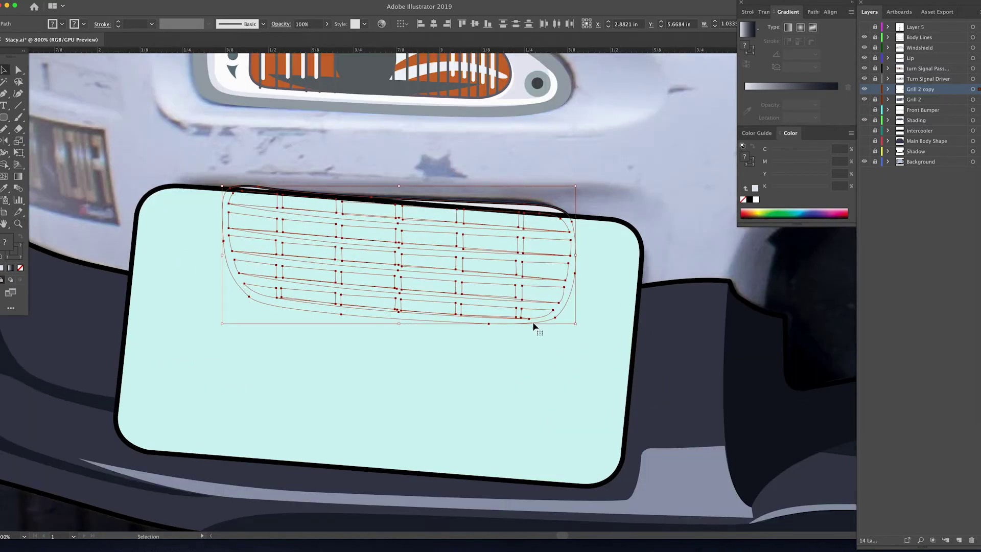
Step: Enlarge the mirrored grille slightly and nudge it outward to fit the bumper opening in the photo
drag(579, 328, 581, 324)
drag(533, 207, 520, 209)
key(z)
alt+click(581, 240)
alt+click(580, 241)
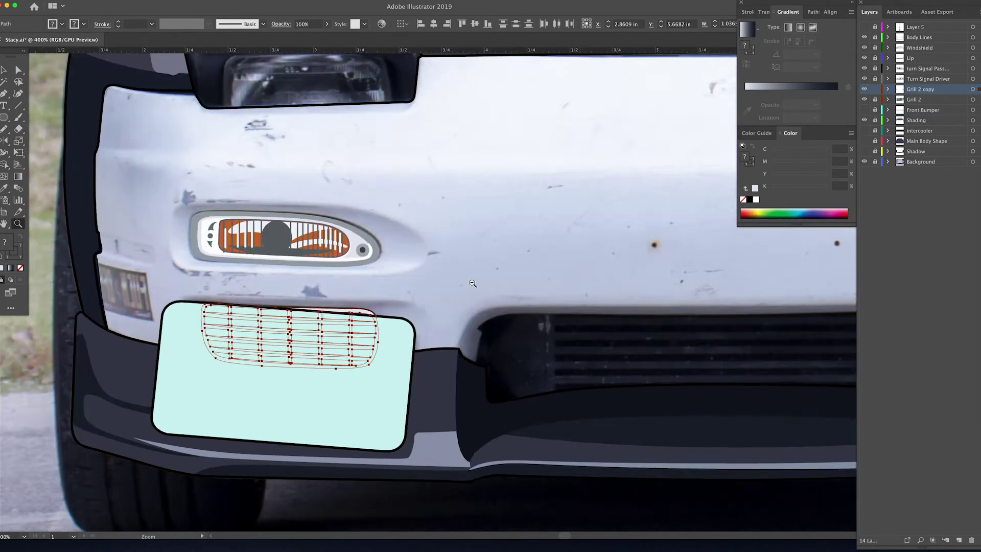
Step: Deselect the mirrored grille, expand the Body Lines layer and hide the pale green plate shape inside it
alt+click(484, 288)
alt+click(484, 289)
alt+click(521, 296)
drag(571, 301, 480, 322)
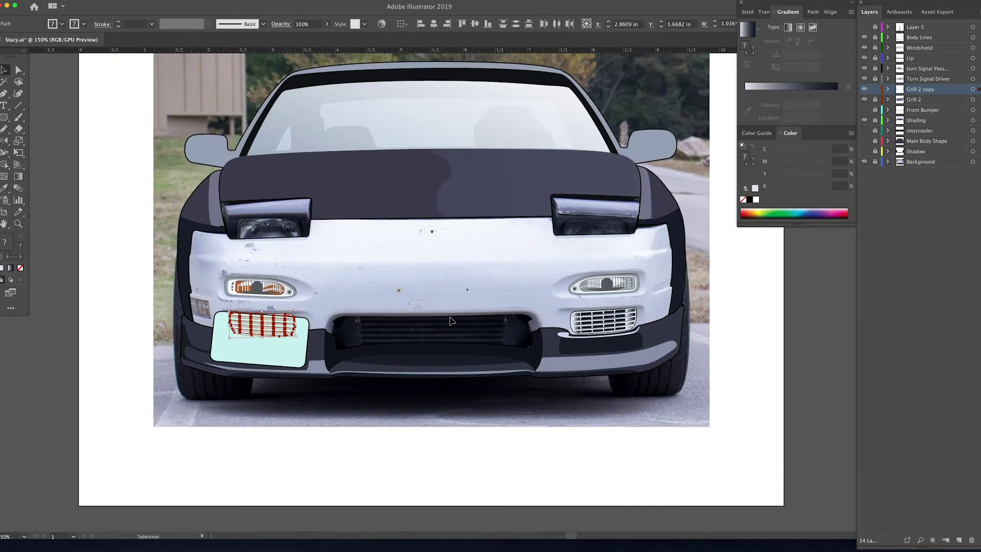
ctrl+click(481, 321)
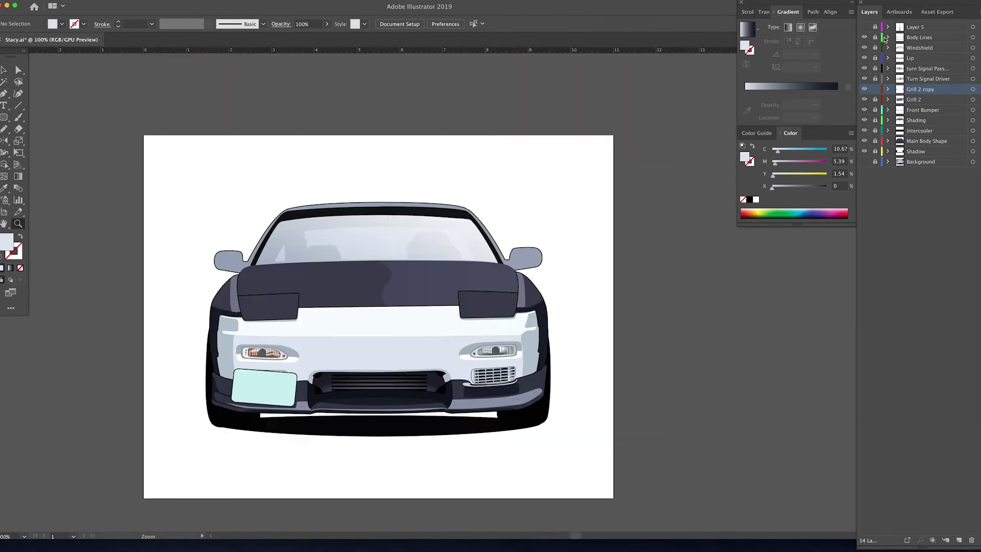
click(887, 38)
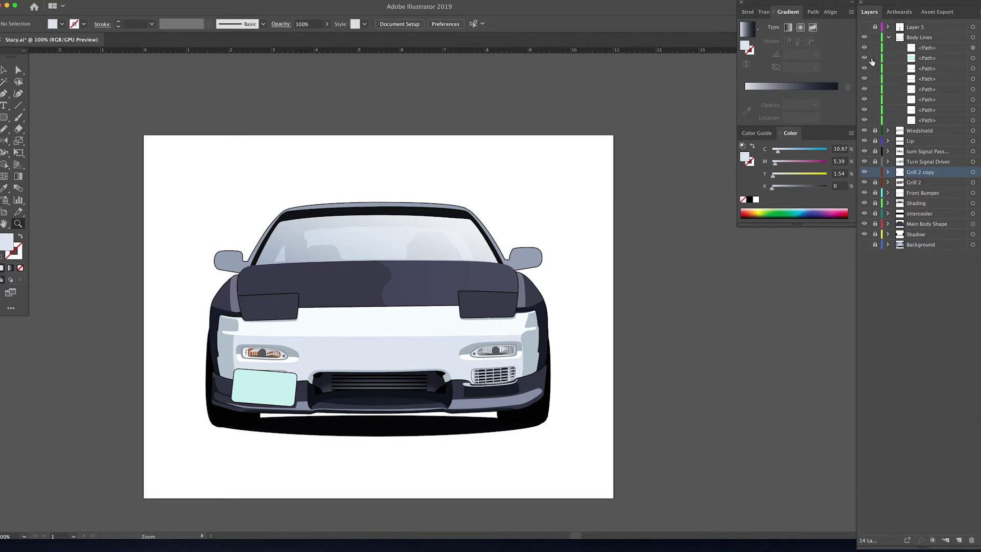
click(865, 59)
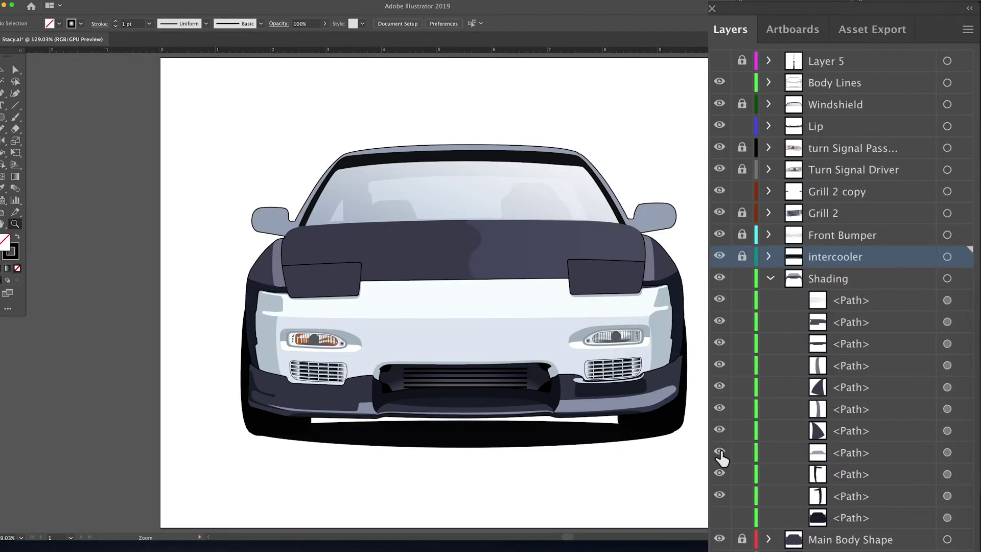
Step: Recolour the roof-and-mirror shape in the Shading layer with the purple-grey of the fender highlight
click(949, 453)
key(super+equal)
drag(684, 325, 383, 262)
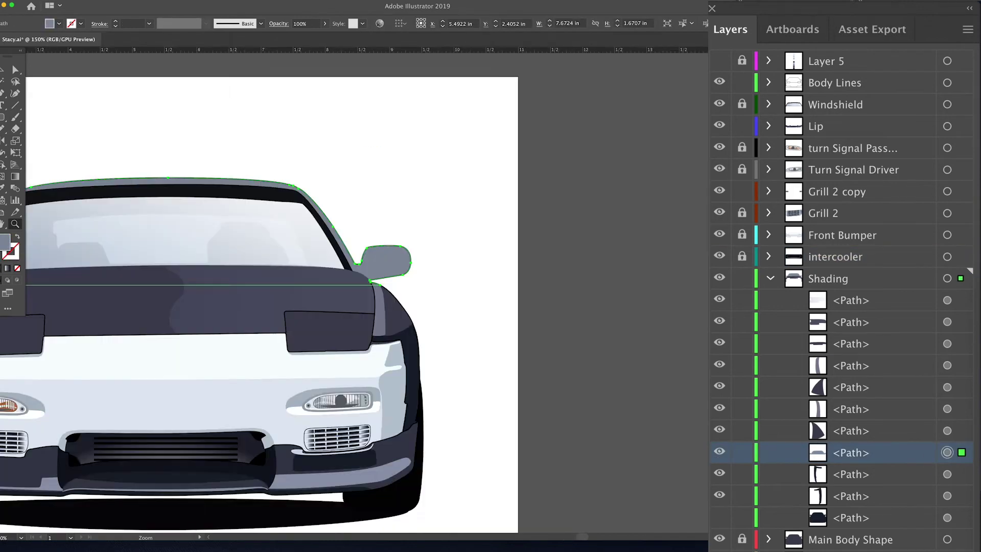
key(super+equal)
key(super+shift+a)
key(super+equal)
key(super+equal)
drag(698, 221, 502, 292)
key(super+z)
key(super+z)
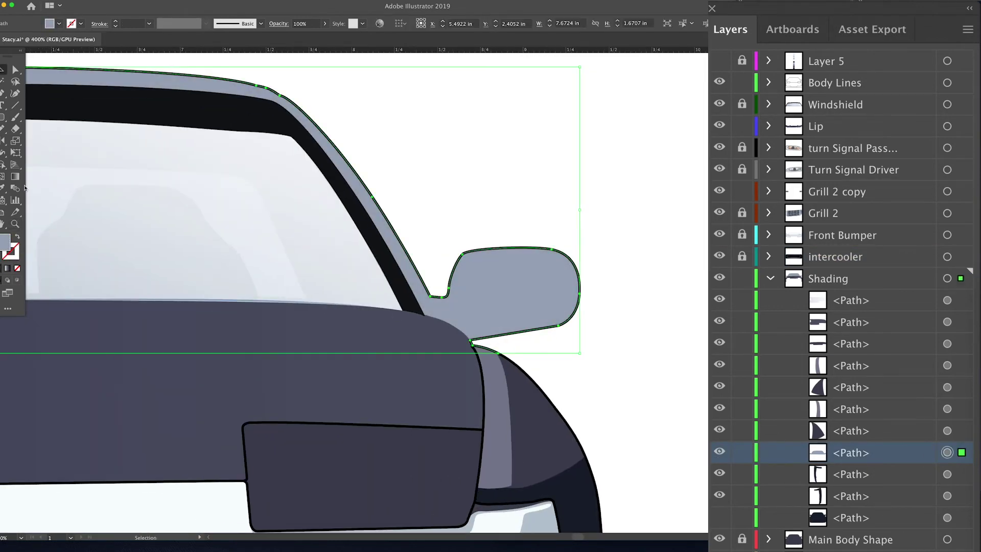
key(i)
click(499, 428)
drag(535, 370, 606, 366)
key(super+shift+a)
Step: Hide the roof-and-mirror shading path and the Main Body Shape layer to reveal the photographed side mirror
key(z)
key(super+minus)
key(super+minus)
key(super+minus)
key(super+equal)
key(super+equal)
key(super+equal)
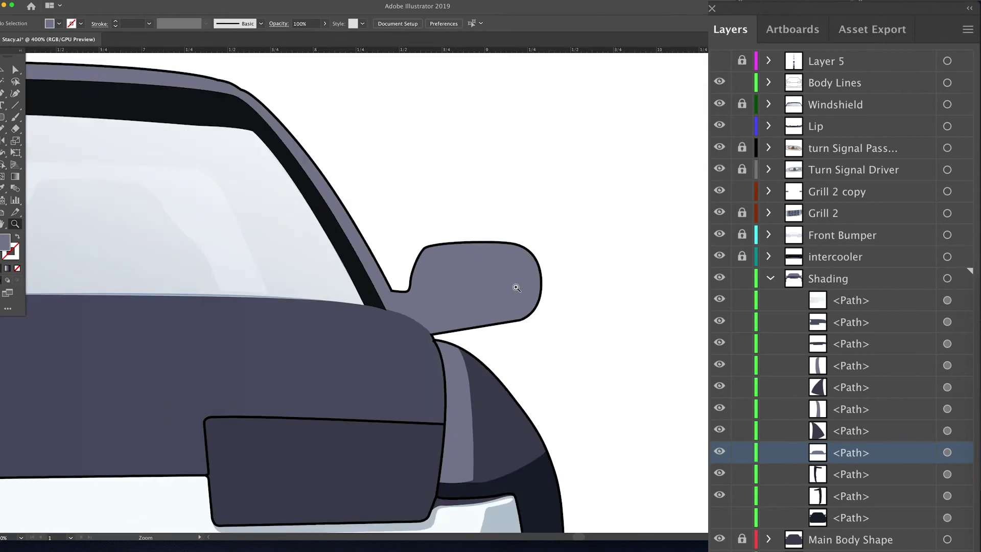
key(super+equal)
drag(515, 284, 633, 306)
click(719, 452)
click(719, 540)
scroll(613, 307, right, 3)
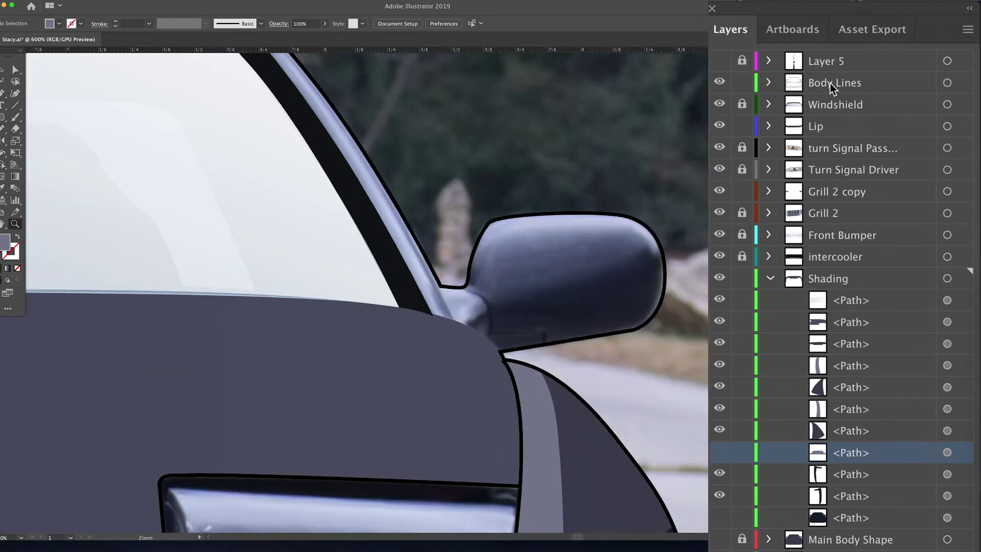
Step: On the Body Lines layer, trace the side mirror's curved base seam and the small tab along its lower edge
click(835, 84)
key(p)
click(458, 287)
mouse_move(485, 299)
mouse_down()
mouse_move(493, 310)
mouse_move(485, 352)
mouse_move(501, 333)
mouse_move(544, 341)
mouse_up()
click(540, 333)
click(543, 345)
Step: Give the traced mirror seam the same unfilled black 1 pt outline as the existing body lines and deselect it
key(i)
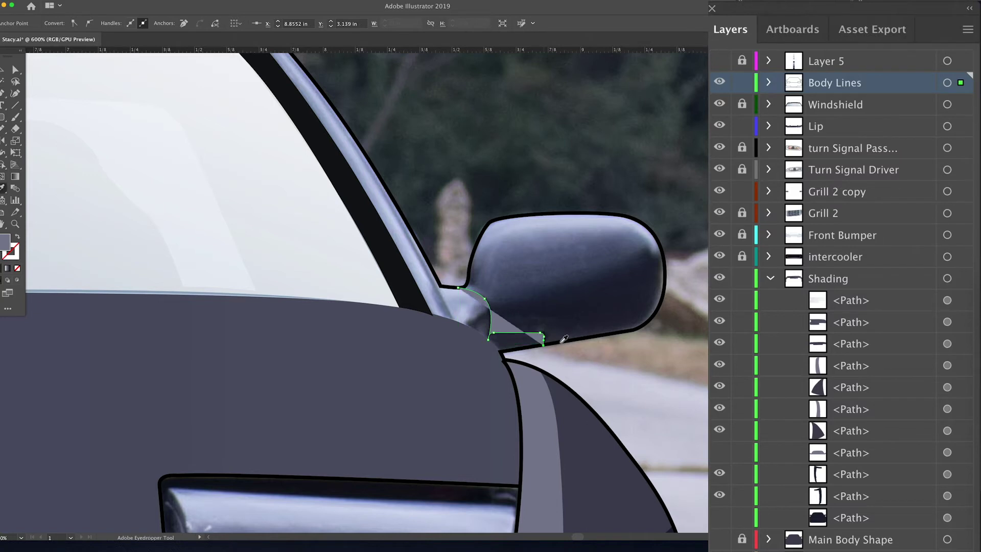
click(565, 342)
click(640, 340)
key(super+z)
key(v)
click(644, 336)
Step: Draw a curved body line from the fender corner along the hood edge to the base of the windshield pillar
scroll(613, 307, left, 5)
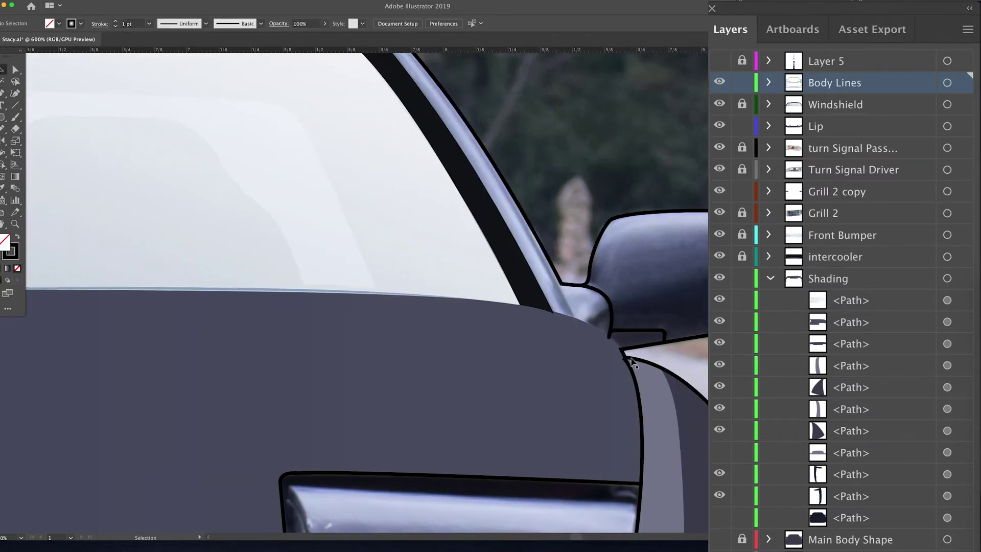
click(622, 351)
click(628, 365)
scroll(596, 347, up, 5)
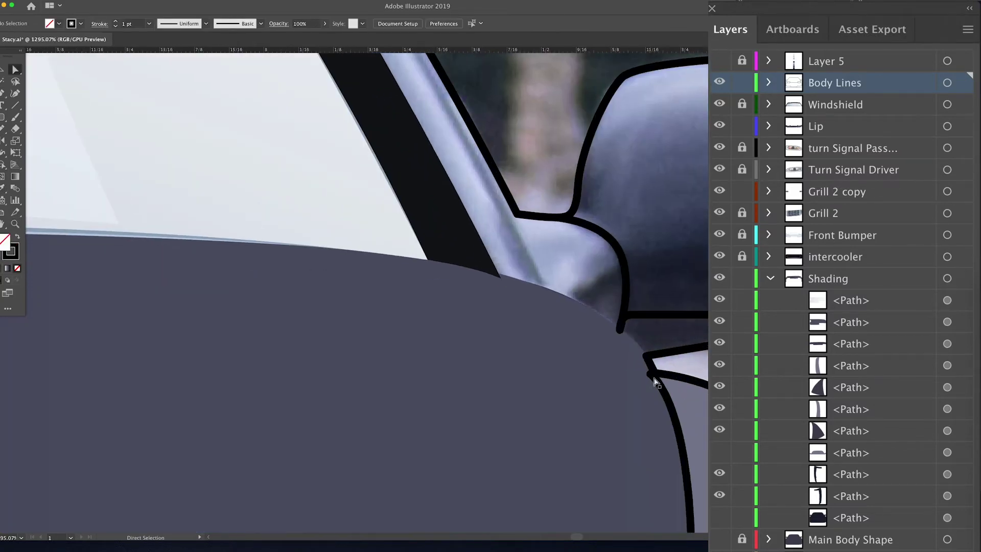
key(a)
key(super+shift+a)
key(z)
alt+click(598, 388)
alt+click(598, 387)
drag(598, 387, 559, 433)
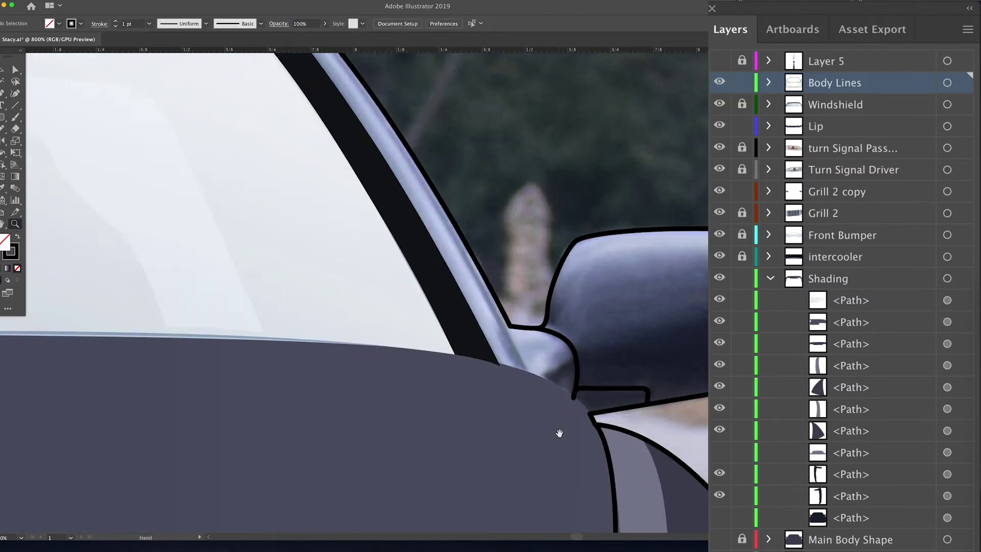
key(p)
click(595, 423)
drag(561, 387, 474, 358)
scroll(476, 359, down, 4)
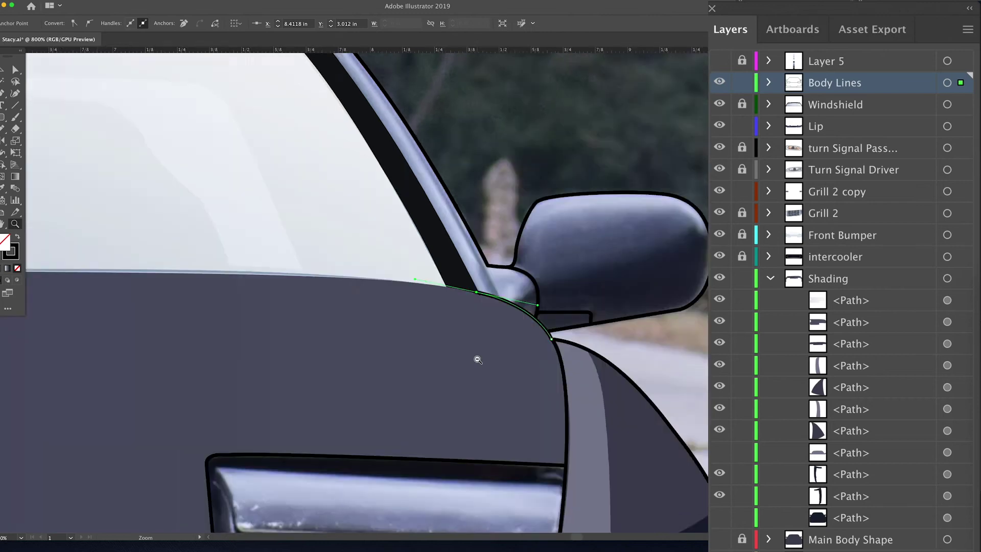
Step: Trace the matching hood-edge curve beside the opposite mirror up to the windshield pillar
scroll(359, 305, up, 4)
key(p)
click(449, 292)
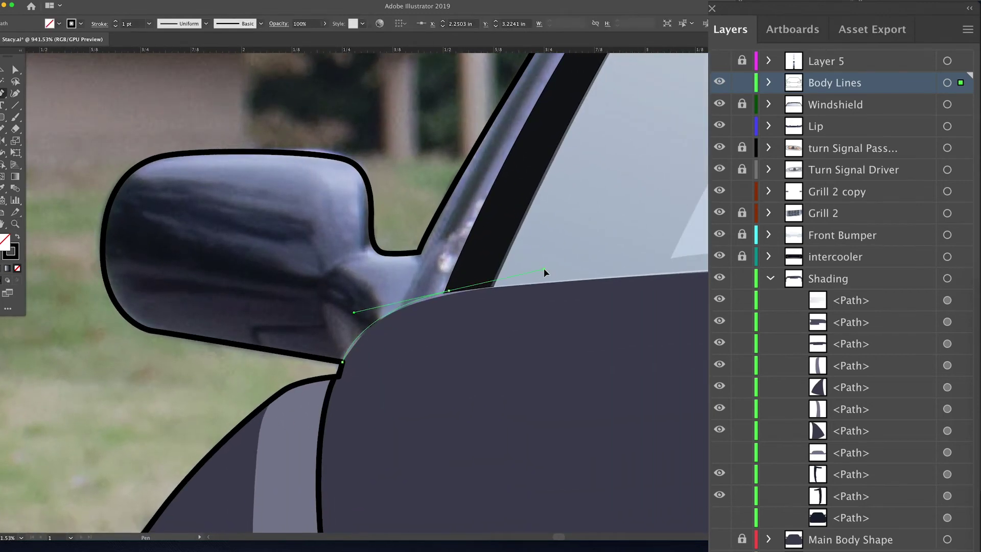
Step: Trace the opposite mirror's curved base seam and small lower tab, then deselect the finished line
click(383, 252)
drag(337, 265, 328, 274)
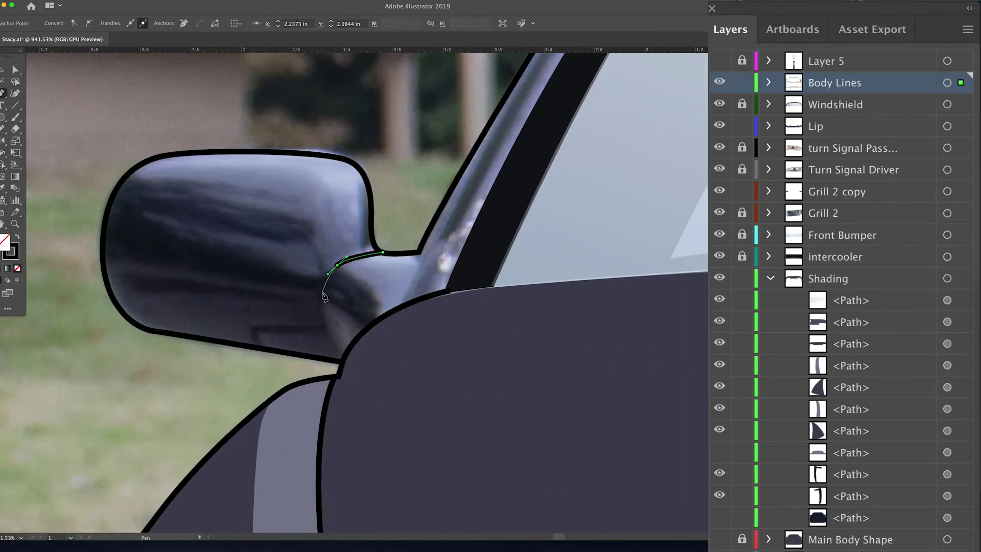
click(325, 326)
click(262, 326)
click(255, 333)
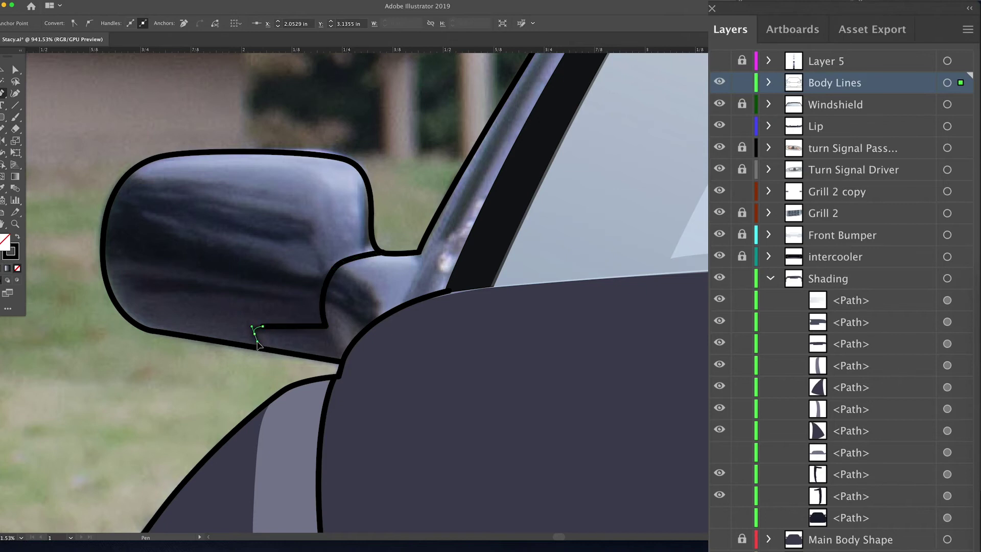
click(260, 349)
key(v)
click(269, 372)
Step: Make Shading the active layer and lock the Lip and Body Lines layers
key(z)
alt+click(328, 304)
alt+click(328, 304)
alt+click(328, 304)
drag(621, 324, 386, 435)
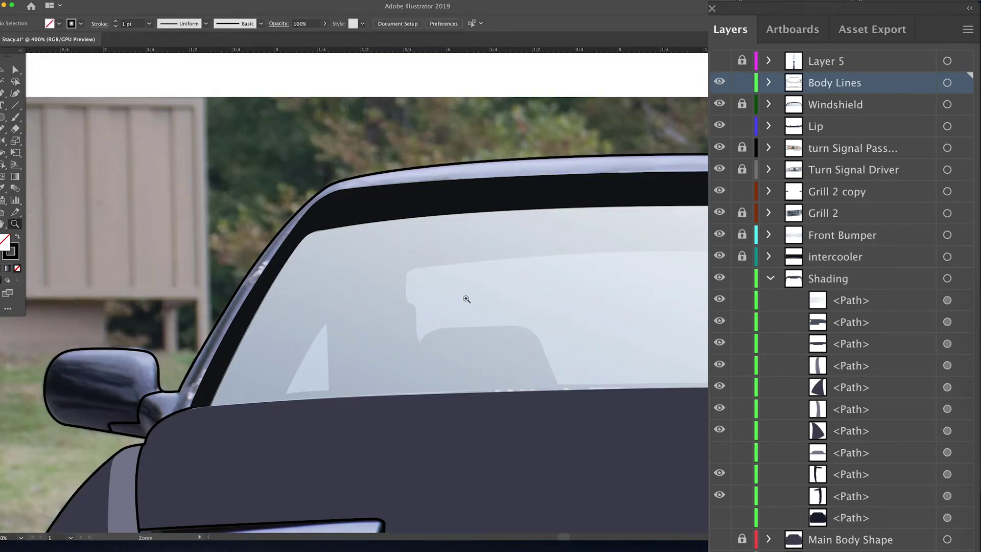
drag(344, 256, 252, 258)
drag(689, 358, 481, 322)
click(578, 338)
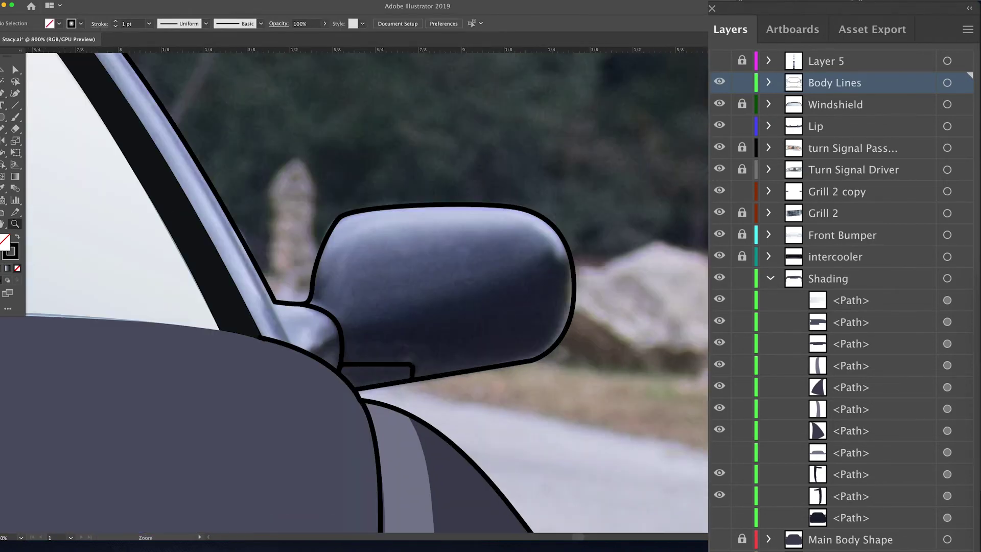
click(828, 278)
click(742, 126)
click(742, 82)
key(p)
click(311, 356)
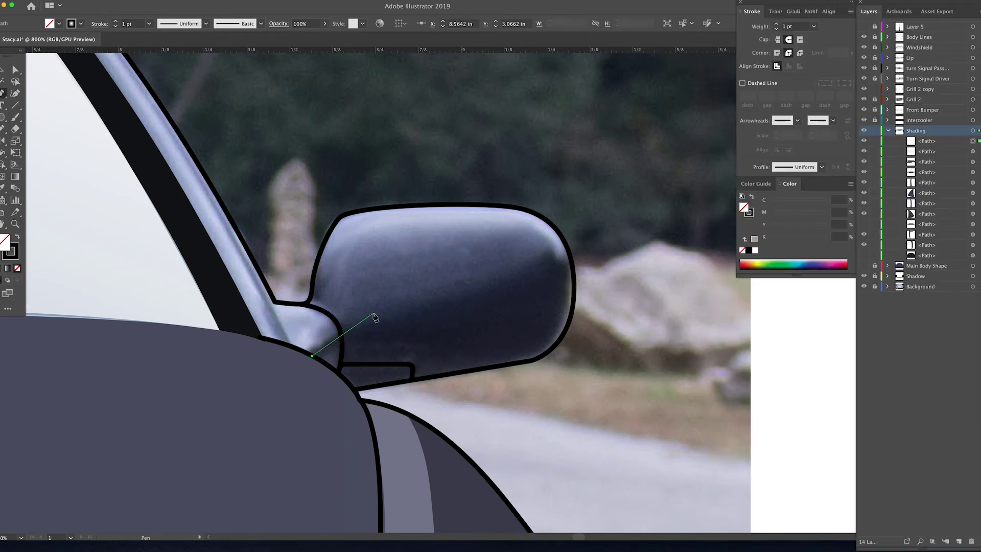
drag(368, 315, 417, 299)
drag(548, 252, 556, 250)
click(566, 249)
drag(568, 323, 520, 363)
click(356, 390)
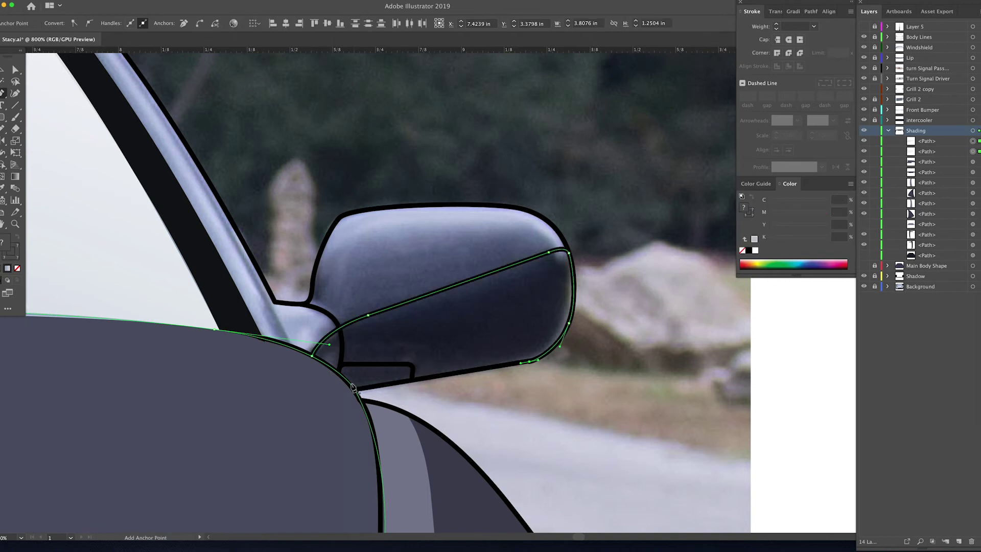
key(super+z)
key(super+z)
key(super+z)
key(super+z)
key(super+z)
key(super+z)
key(super+z)
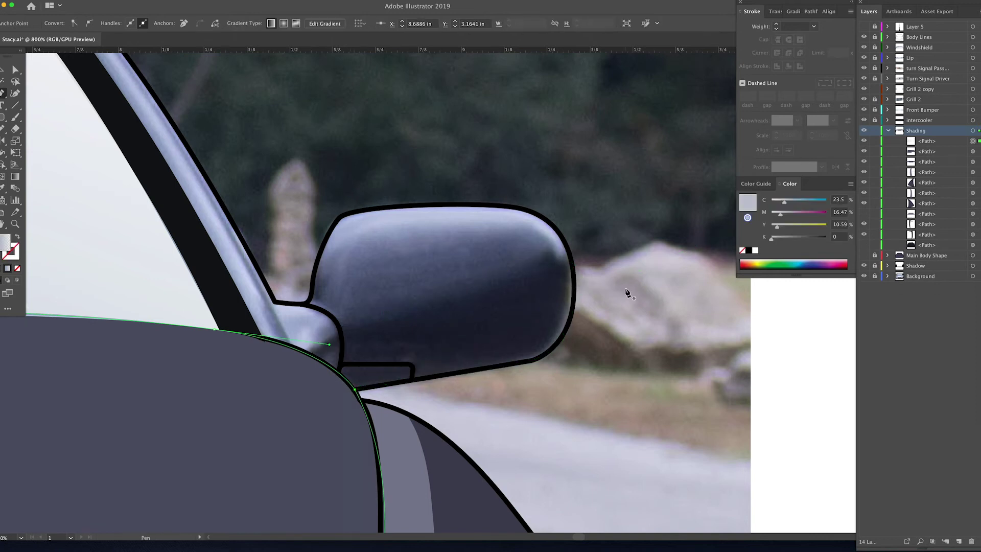
Step: Lock the existing Shading paths and trace a closed shadow shape over the lower half of the first mirror
key(v)
click(864, 141)
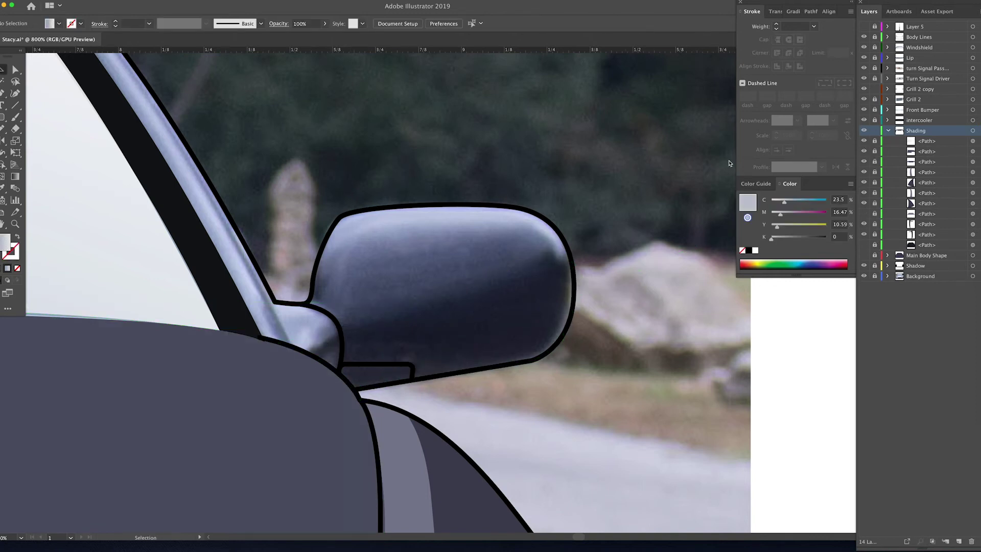
key(p)
click(308, 353)
drag(360, 325, 380, 313)
key(super+z)
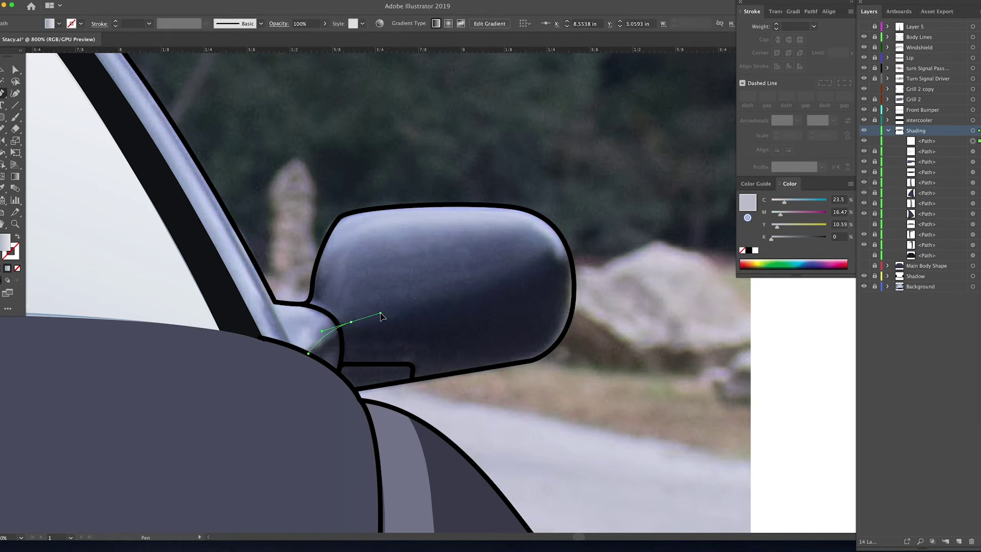
drag(540, 258, 567, 250)
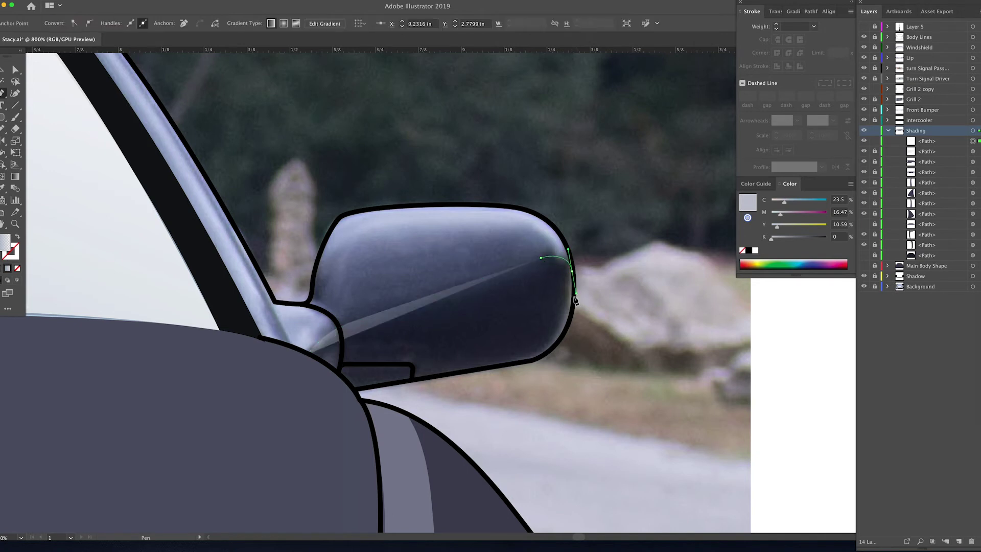
drag(563, 333, 514, 364)
click(354, 390)
drag(308, 353, 274, 338)
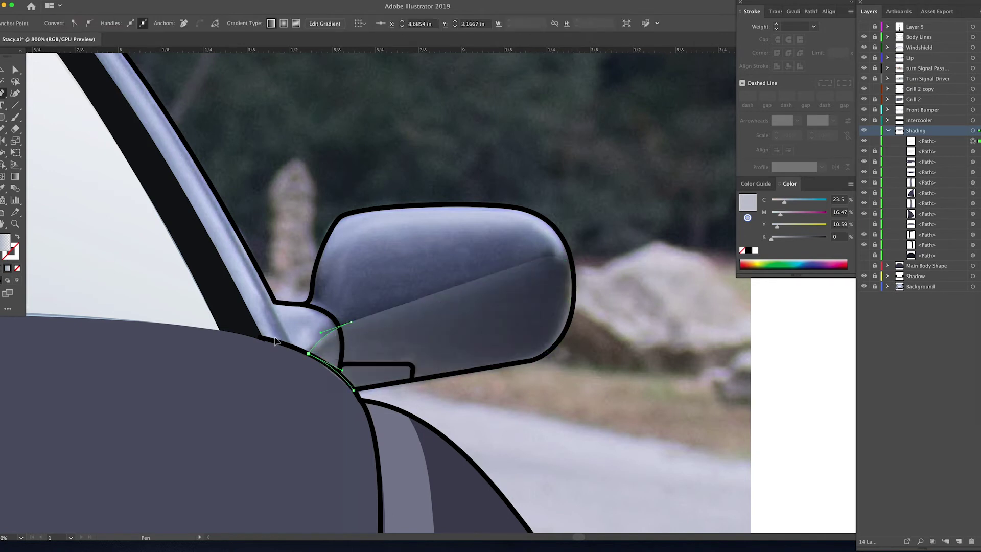
Step: Darken the mirror shadow's navy fill to 74% black
drag(790, 239, 813, 238)
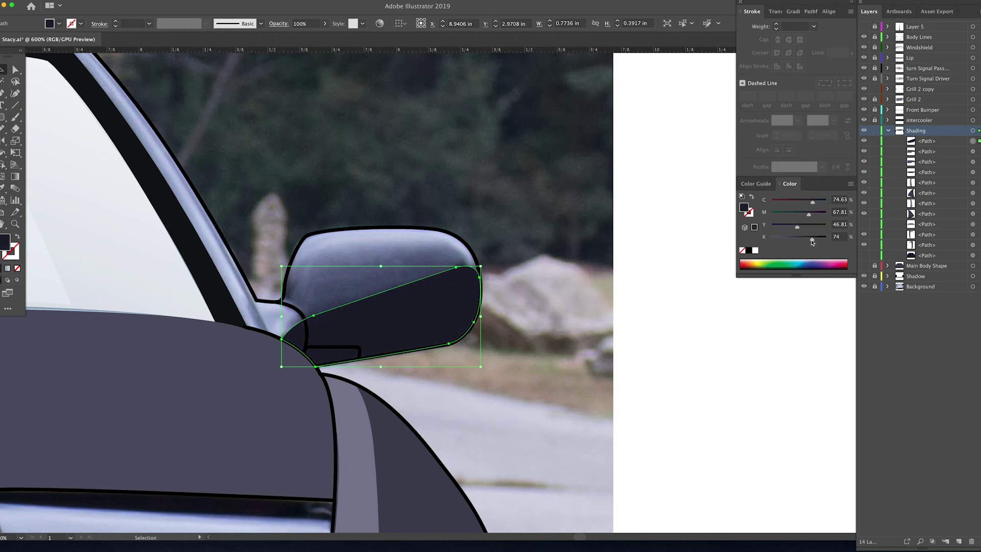
scroll(496, 395, down, 6)
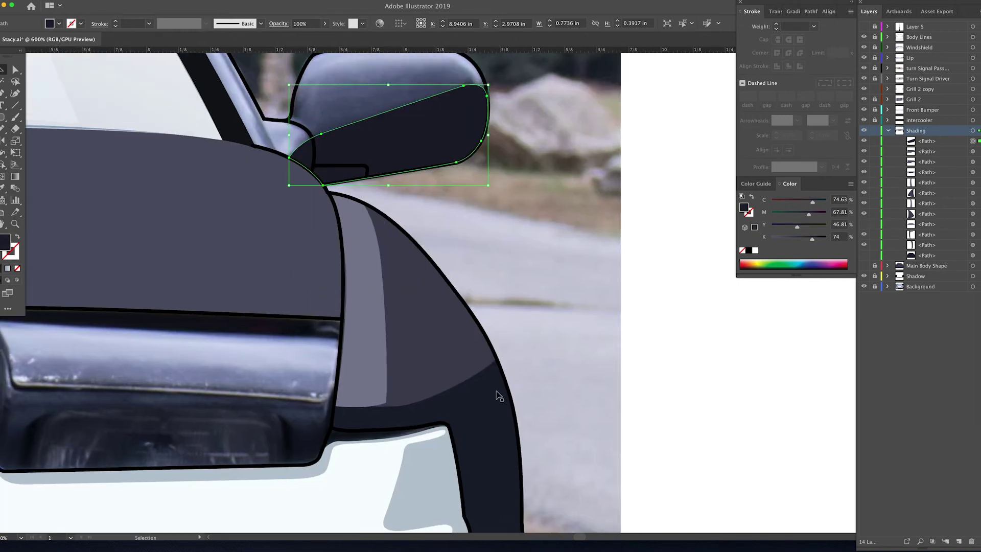
scroll(498, 396, up, 5)
Step: Trace a closed, curved highlight band along the upper edge of the mirror housing
key(p)
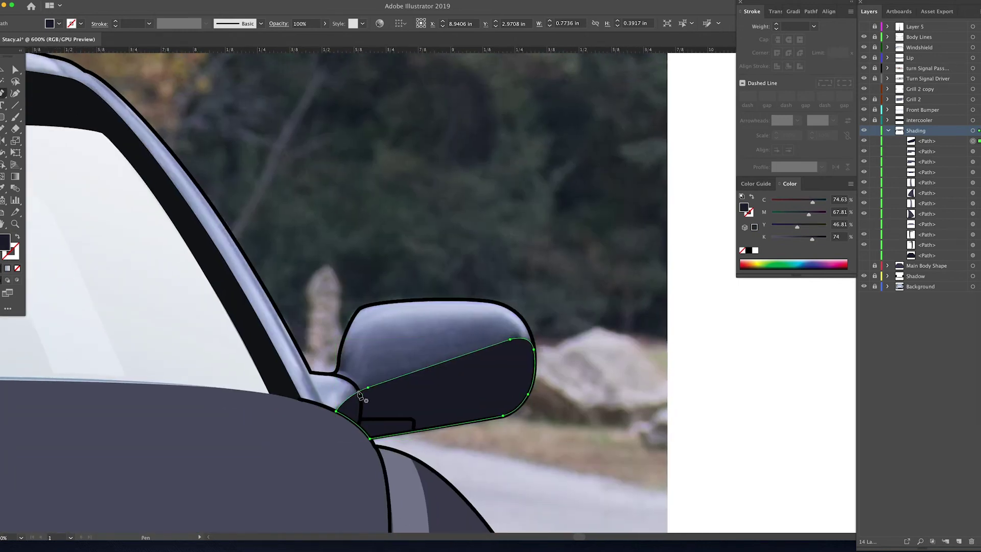
click(365, 327)
drag(413, 313, 447, 313)
drag(489, 312, 507, 315)
drag(522, 338, 444, 298)
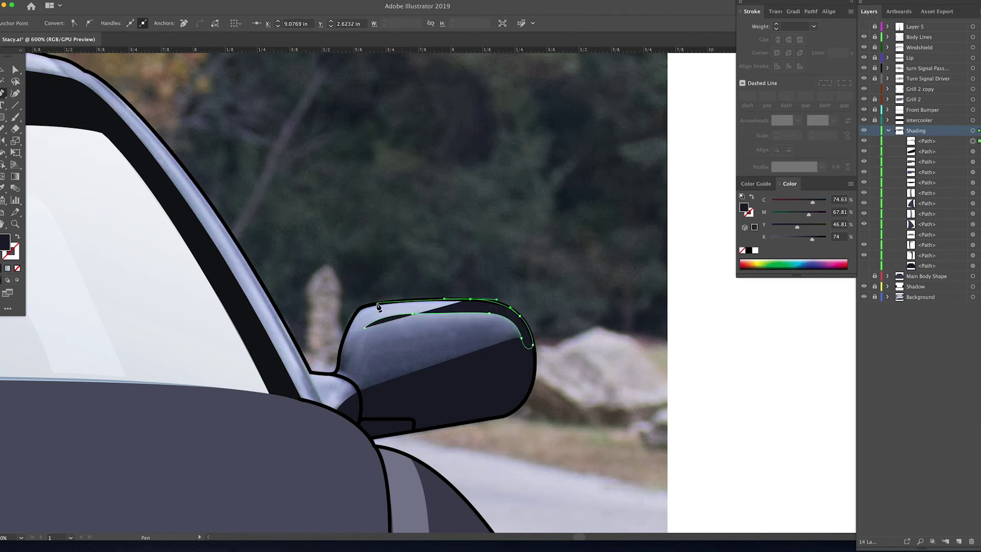
drag(375, 304, 339, 351)
click(364, 327)
Step: Fill the mirror highlight with a pale blue-grey sampled from the artwork and place it below the dark shadow path
scroll(365, 329, down, 4)
scroll(365, 328, left, 4)
key(i)
click(327, 271)
drag(926, 141, 925, 159)
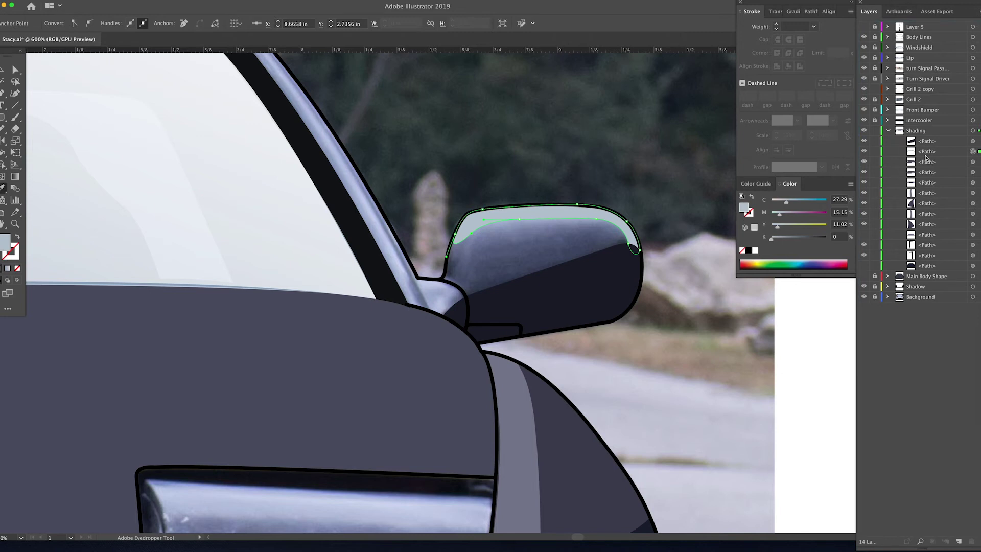
Step: Show the roof-and-mirror fill, hide the Background photo and fit the artboard in view to review the shaded mirror
click(865, 235)
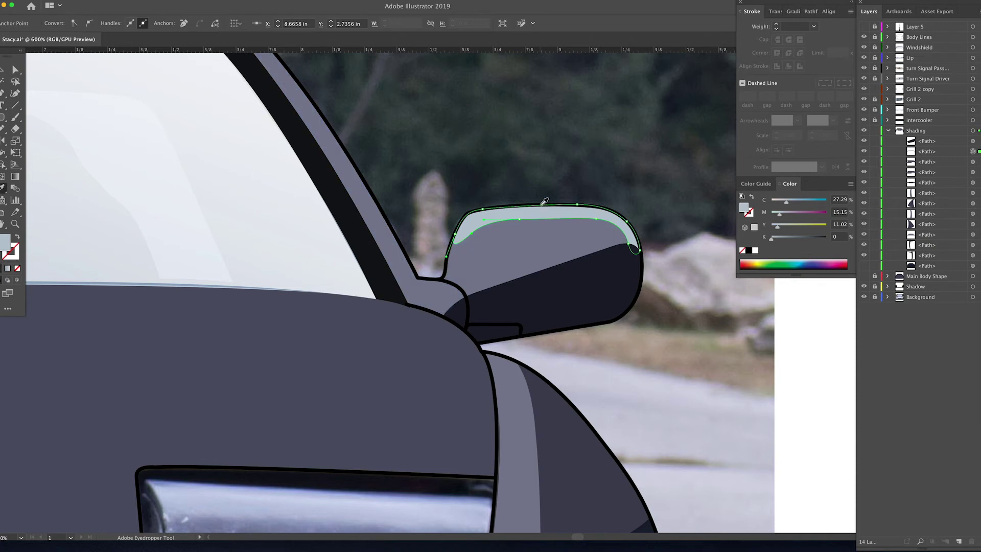
key(v)
click(547, 182)
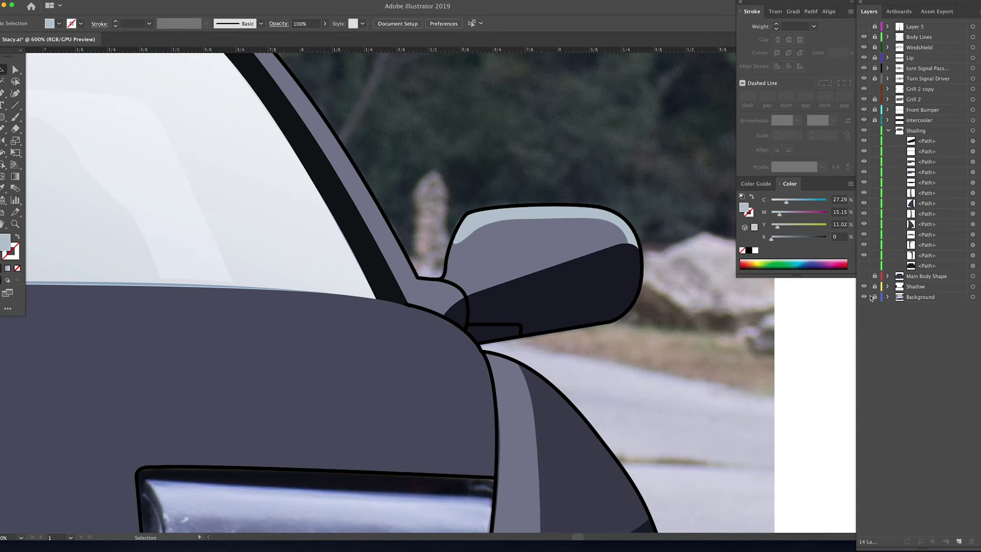
click(864, 297)
key(super+0)
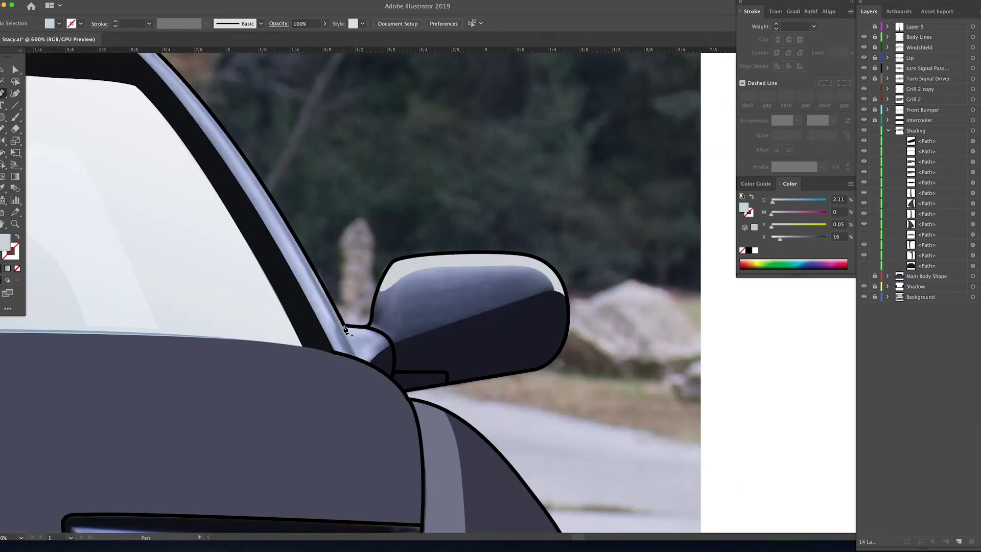
Step: Trace a closed highlight shape over the mirror's base and fill it with the pale grey of the mirror highlight
click(342, 325)
click(357, 359)
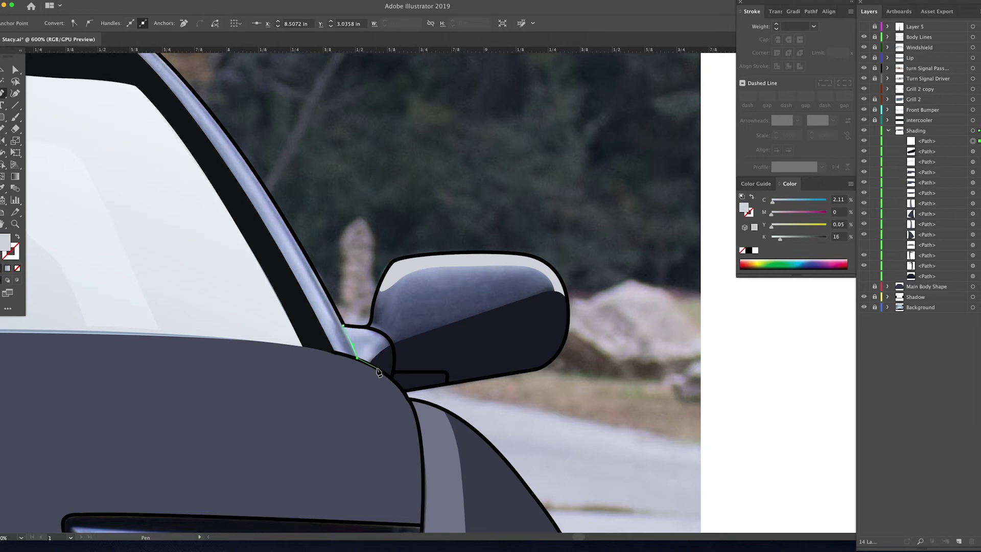
click(393, 346)
drag(342, 325, 313, 333)
key(i)
click(372, 330)
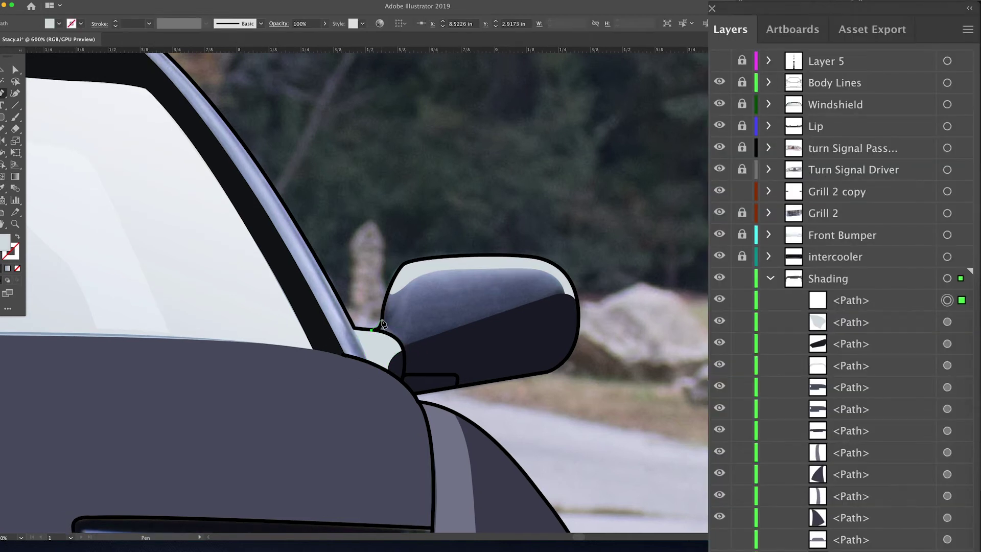
Step: Trace a closed shape over the mirror's face, following its outline, the highlight's outer end and the upper edge of the dark shadow
drag(382, 319, 383, 305)
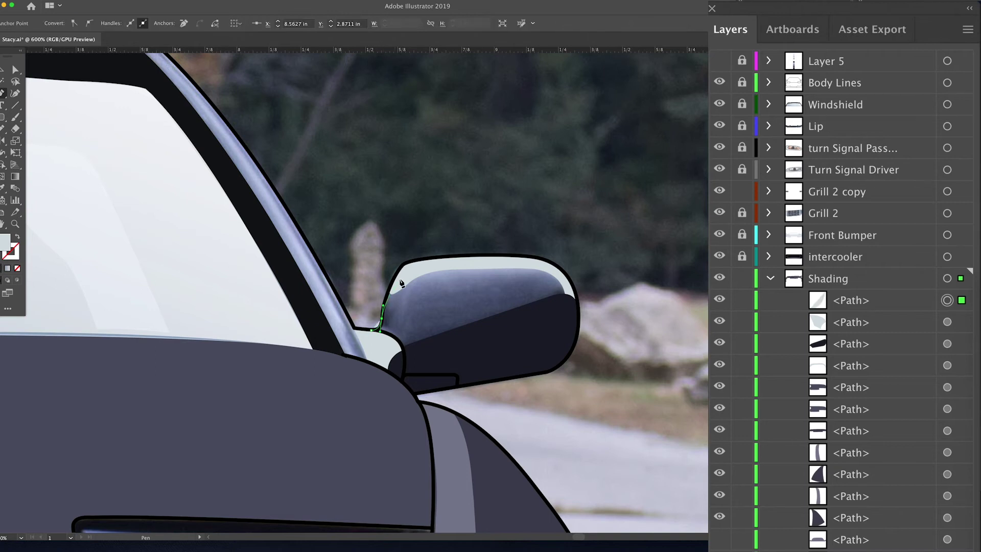
click(426, 265)
click(536, 264)
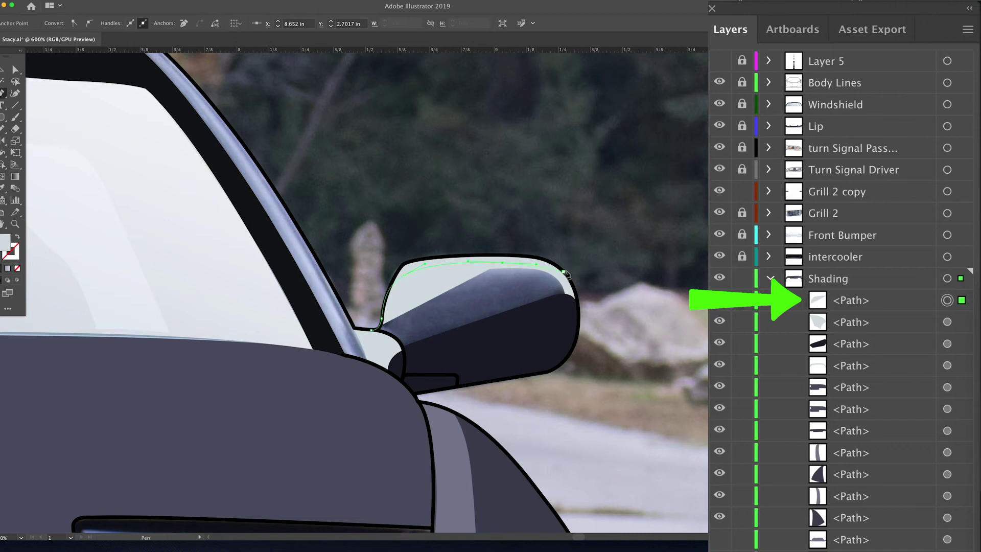
click(570, 294)
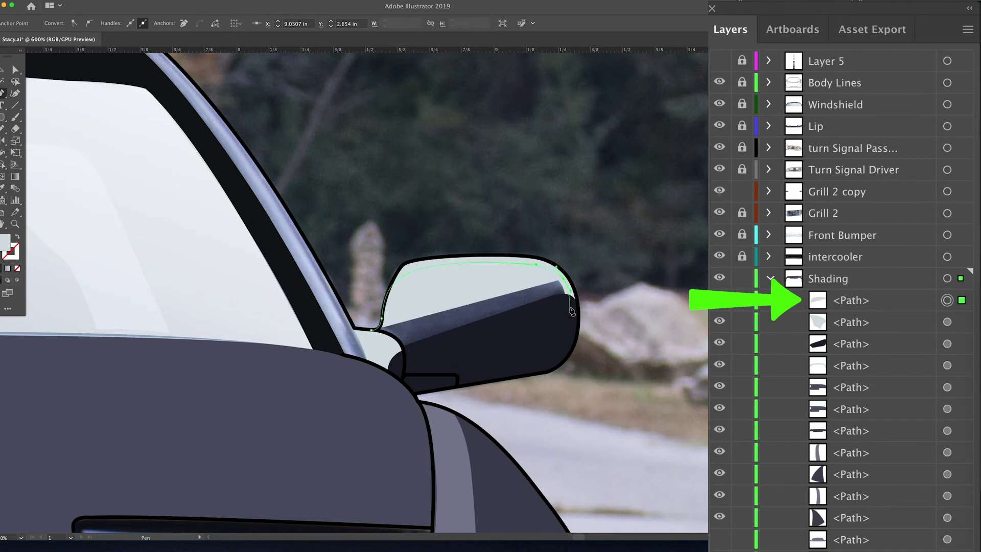
click(569, 313)
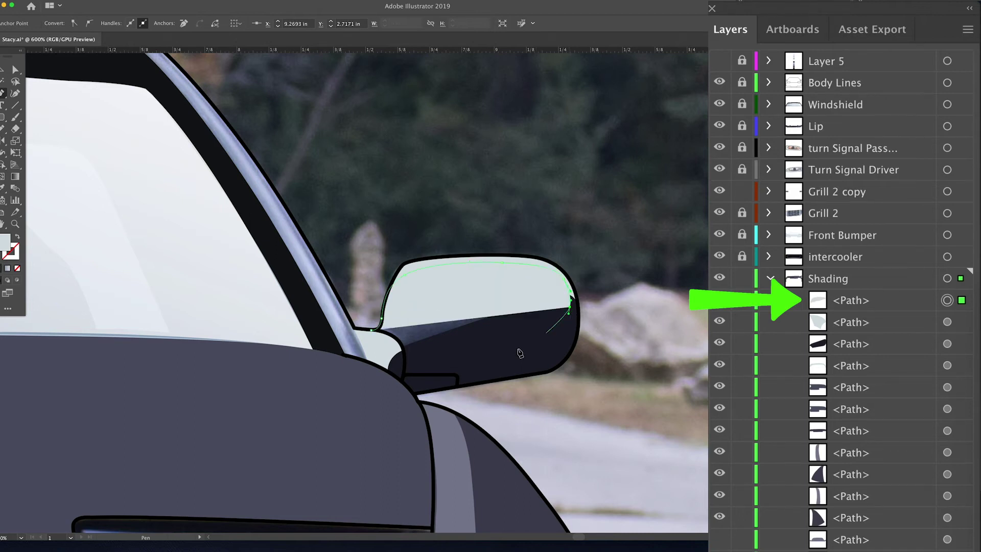
click(405, 356)
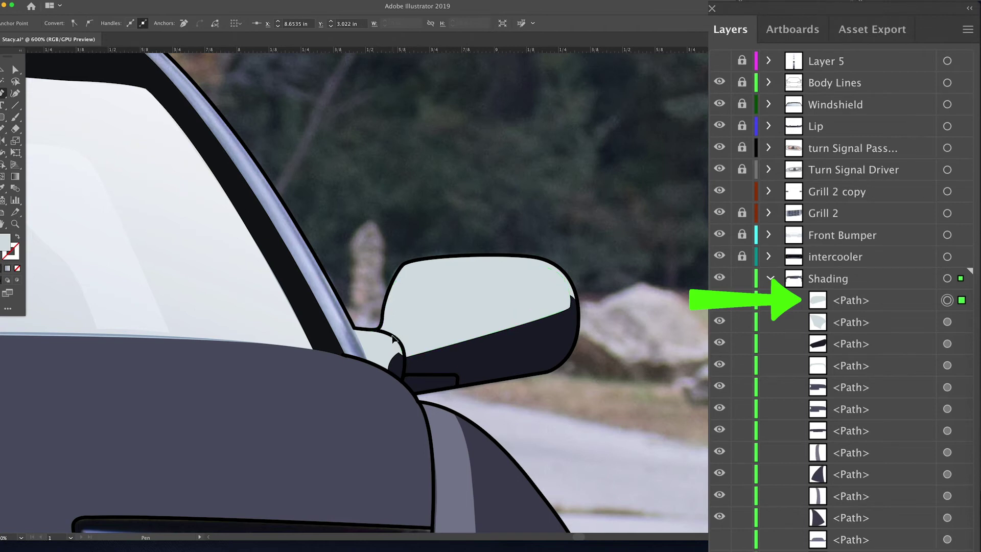
click(376, 333)
Step: Fill the mirror face with the fender highlight's slate grey, place it beneath the mirror's shadow and highlight paths, and show the windshield pillar's fill
key(i)
click(446, 419)
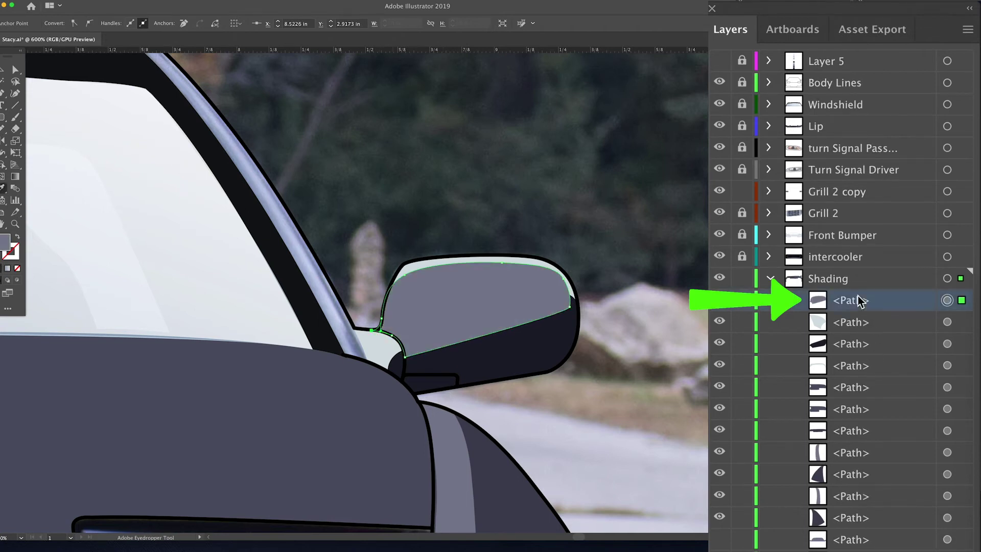
drag(860, 302, 848, 377)
key(space)
drag(425, 220, 605, 177)
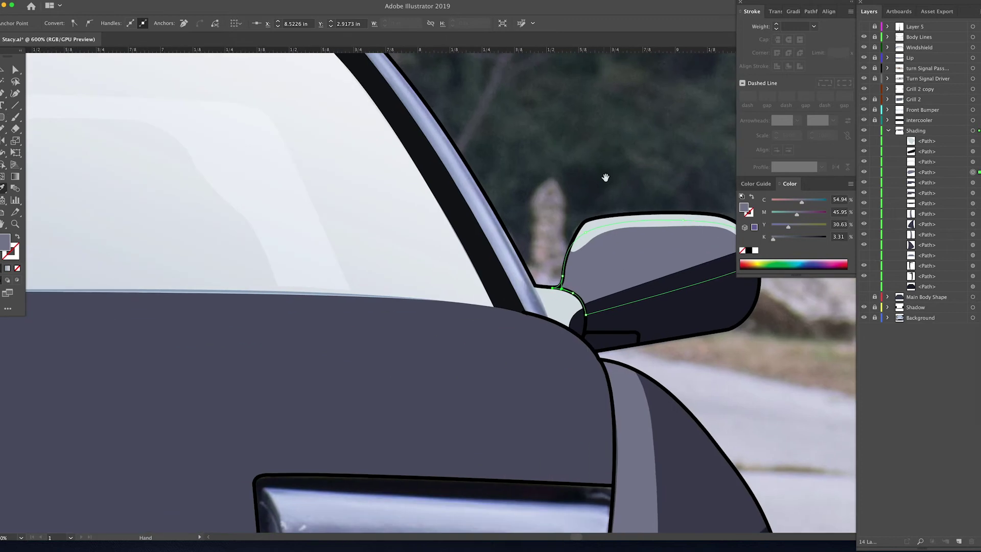
click(864, 257)
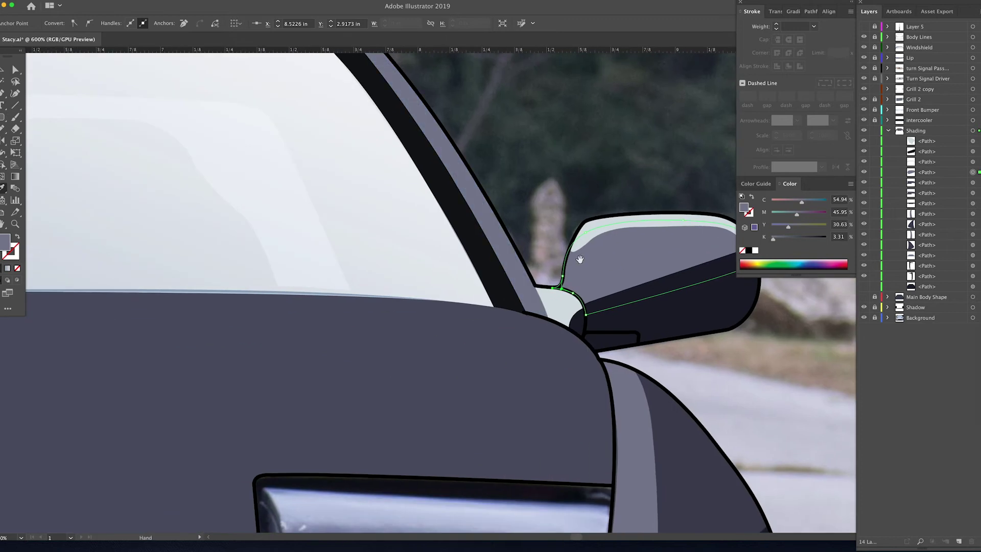
Step: Sample a dark slate fill for shading the opposite side mirror
scroll(580, 259, right, 5)
scroll(583, 280, down, 3)
key(i)
click(504, 293)
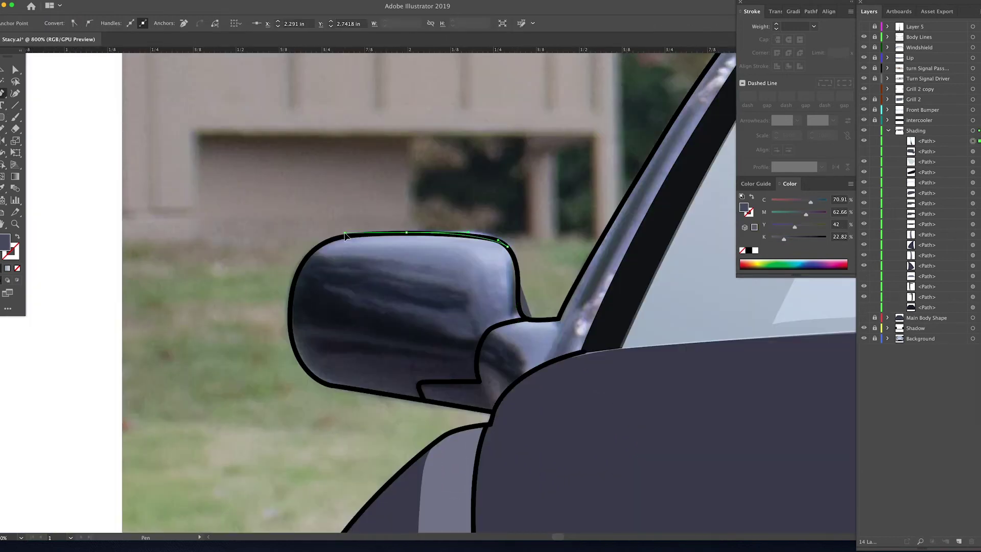
click(306, 260)
drag(415, 261, 457, 260)
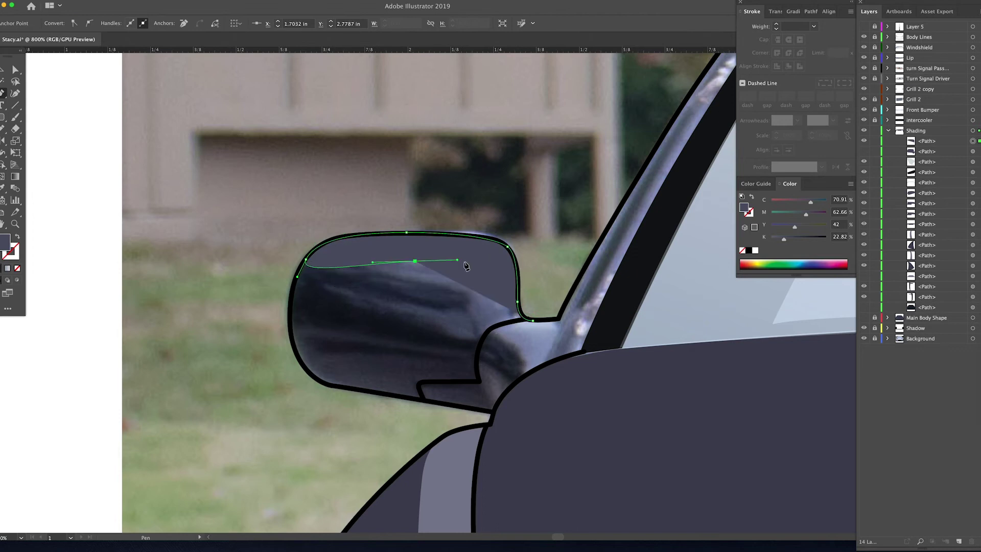
key(super+z)
key(super+z)
Step: Switch the path to outline only and trace the folded lower edge of the reflection across the opposite mirror's face
key(shift+x)
drag(319, 260, 291, 278)
click(306, 257)
drag(438, 267, 506, 279)
click(438, 266)
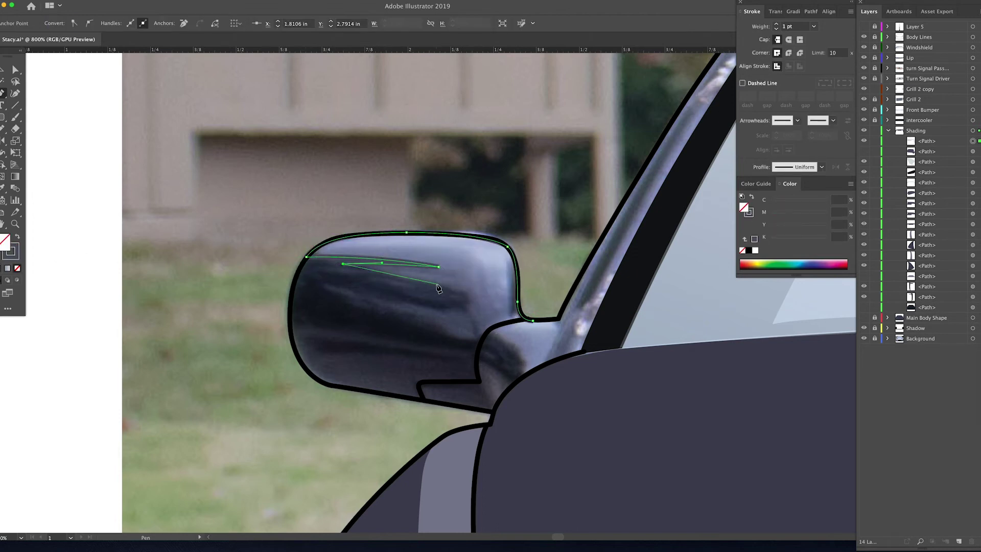
drag(434, 283, 484, 298)
drag(465, 307, 453, 305)
click(327, 282)
drag(328, 289, 345, 295)
drag(473, 342, 521, 390)
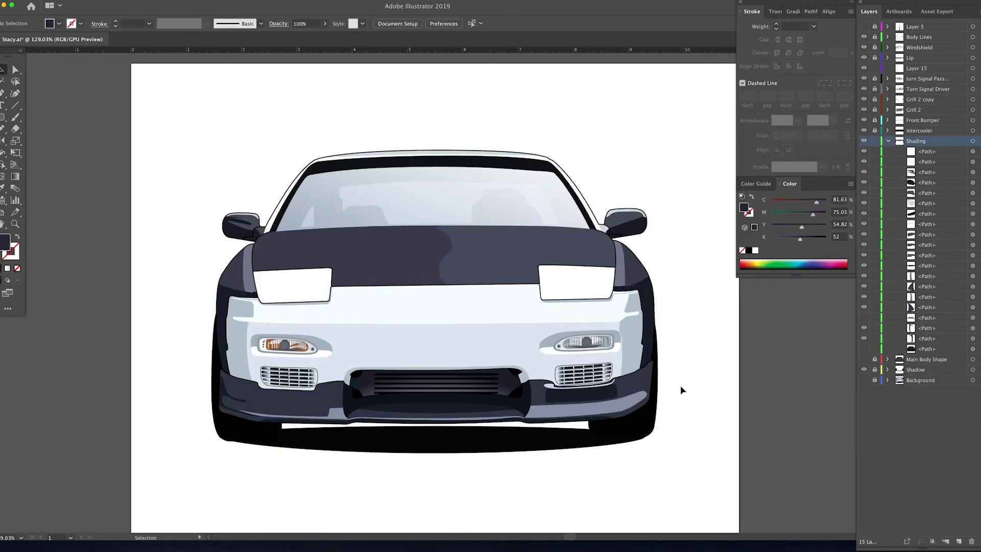
Step: Trace the dark headlight surround along the lid's lower edge and down to the inner lower corner, switching the path to outline only
scroll(263, 329, up, 5)
click(135, 389)
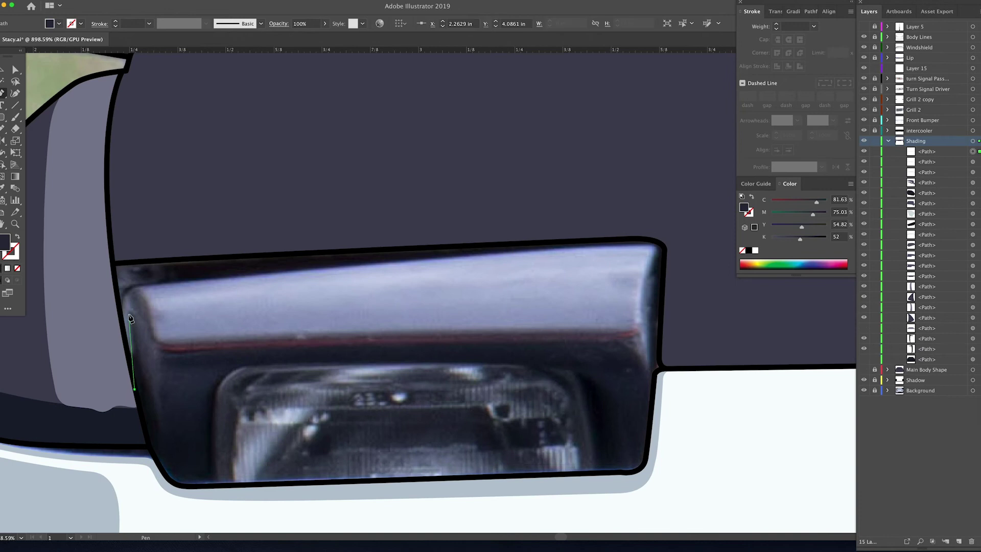
drag(125, 319, 147, 324)
drag(156, 346, 160, 353)
click(189, 350)
click(455, 342)
drag(598, 340, 631, 340)
drag(650, 416, 649, 443)
drag(646, 458, 645, 464)
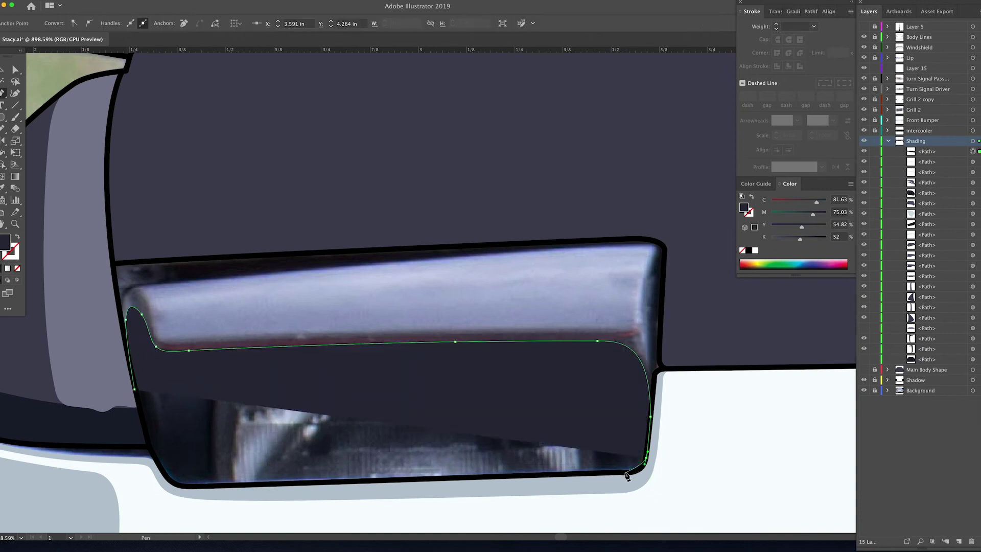
key(shift+x)
click(602, 474)
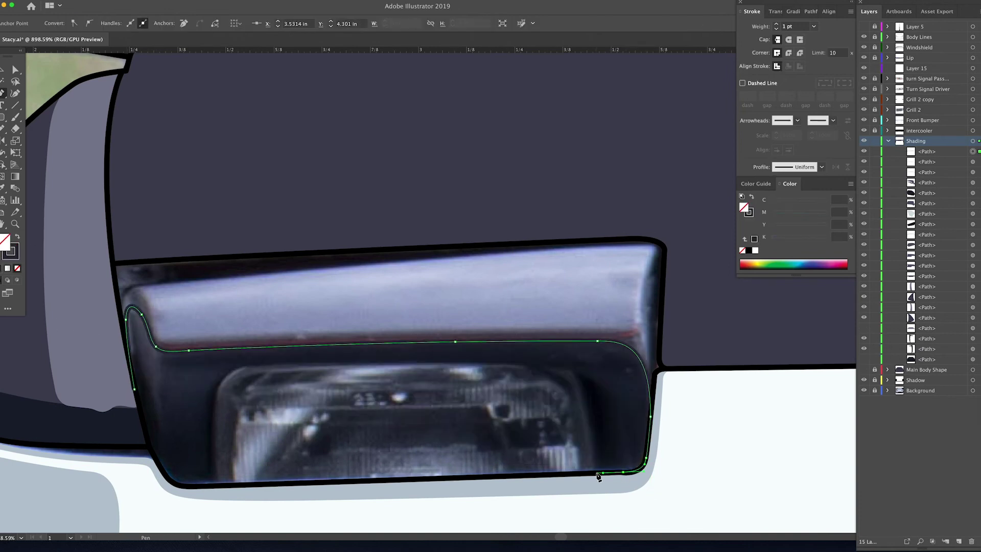
Step: Continue the surround path around the headlight lens, close it at the outer side and fill it with a near-black sampled from the photo
click(510, 363)
click(258, 366)
click(224, 367)
click(214, 385)
click(213, 405)
click(213, 424)
click(162, 473)
click(149, 448)
click(134, 389)
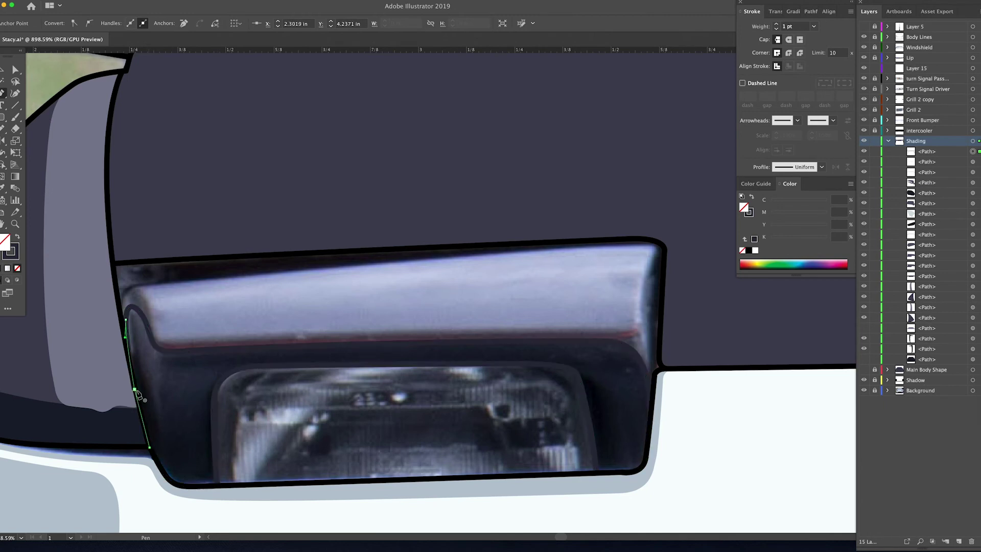
key(i)
click(174, 409)
Step: Move the headlight surround path into Layer 15, add a new layer and hide the surround path
drag(979, 141, 979, 69)
click(888, 141)
click(959, 541)
click(888, 79)
click(864, 89)
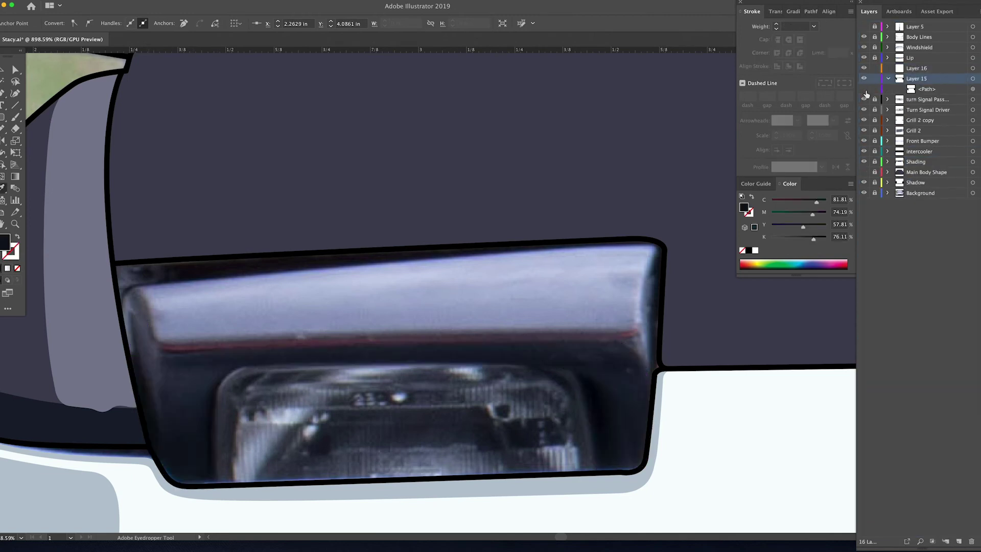
Step: Trace a narrow shadow shape along the inner side of the headlight lens and fill it with a sampled near-black
key(p)
click(574, 371)
click(595, 473)
click(627, 472)
key(i)
click(875, 172)
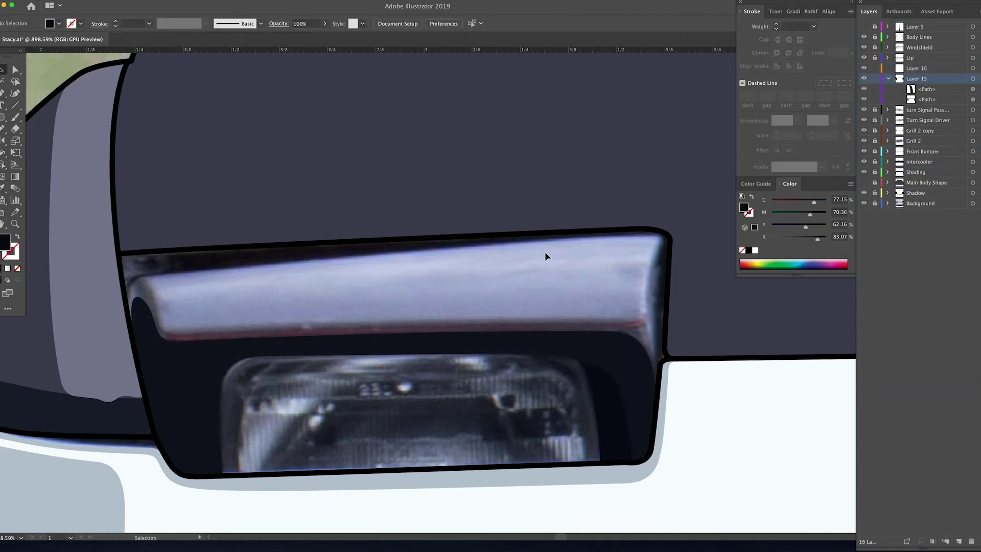
Step: Trace a closed shape with rounded upper corners over the whole headlight lens opening
key(p)
click(215, 476)
click(618, 464)
drag(595, 354, 574, 350)
drag(448, 344, 358, 344)
Step: Place the lens shape beneath the other Layer 15 paths, fill it with a sampled dark navy, and hide the headlight paths
drag(927, 89, 927, 115)
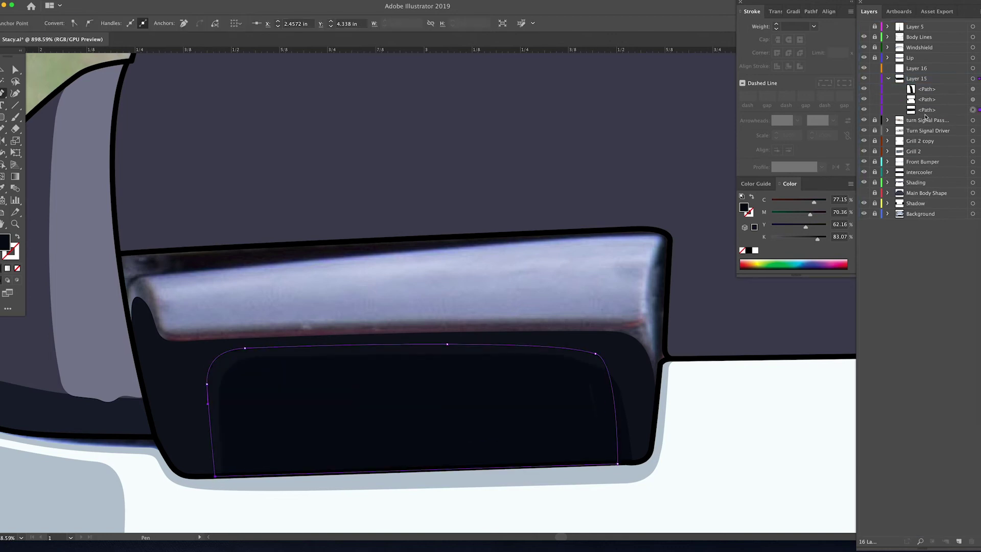
drag(864, 89, 864, 99)
key(i)
click(428, 418)
key(ctrl+3)
Step: Trace the narrow curved shadow on the inner end of the headlight lid and fill it with a sampled dark blue
key(p)
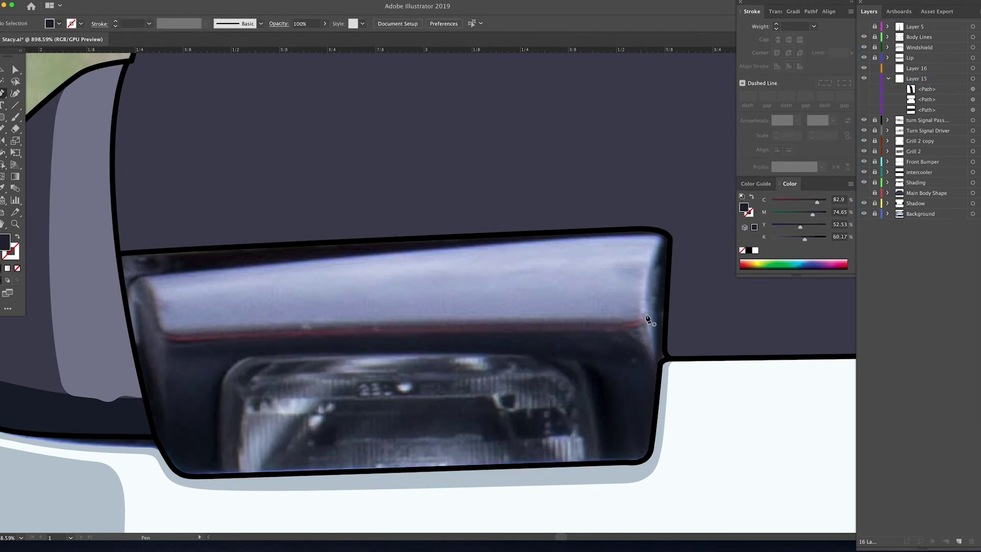
click(669, 238)
click(672, 359)
key(i)
click(658, 286)
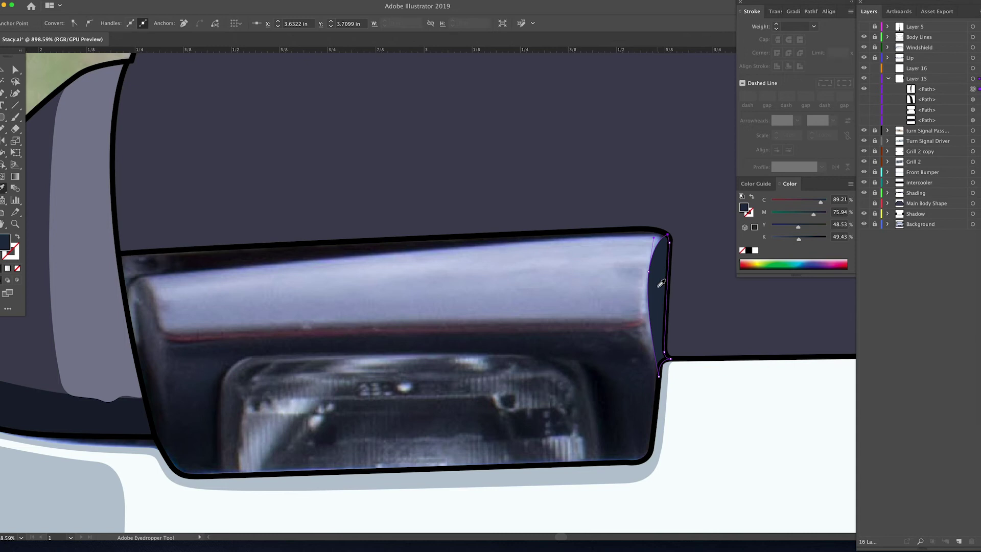
Step: Trace the tapered side face at the outer end of the headlight lid and fill it with a sampled dark slate
click(167, 431)
click(164, 345)
drag(145, 281, 132, 281)
click(167, 431)
key(i)
click(153, 225)
Step: Trace a closed shape over the headlight lid's front face and fill it with the light lavender-blue sampled from the photo
key(p)
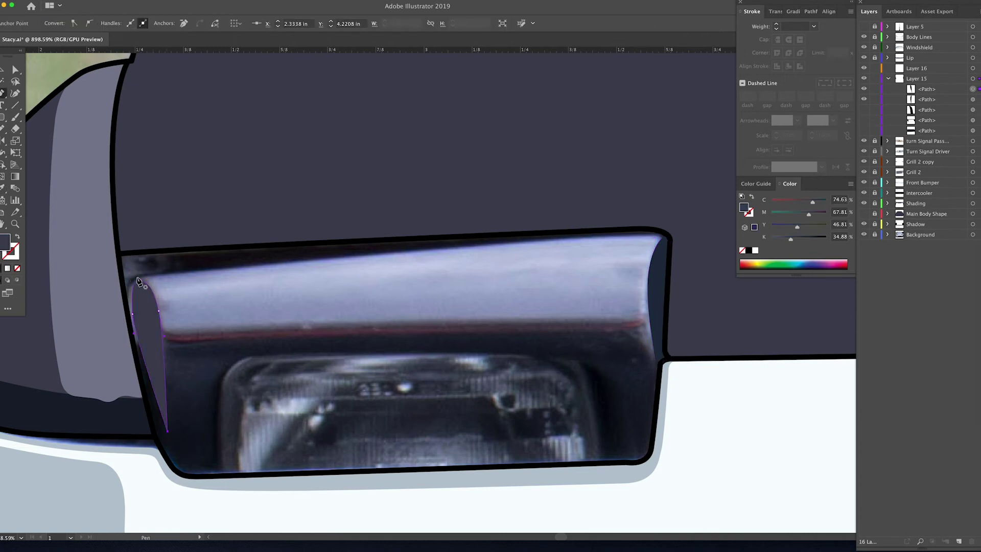
click(137, 276)
click(620, 232)
click(668, 234)
click(660, 240)
click(647, 292)
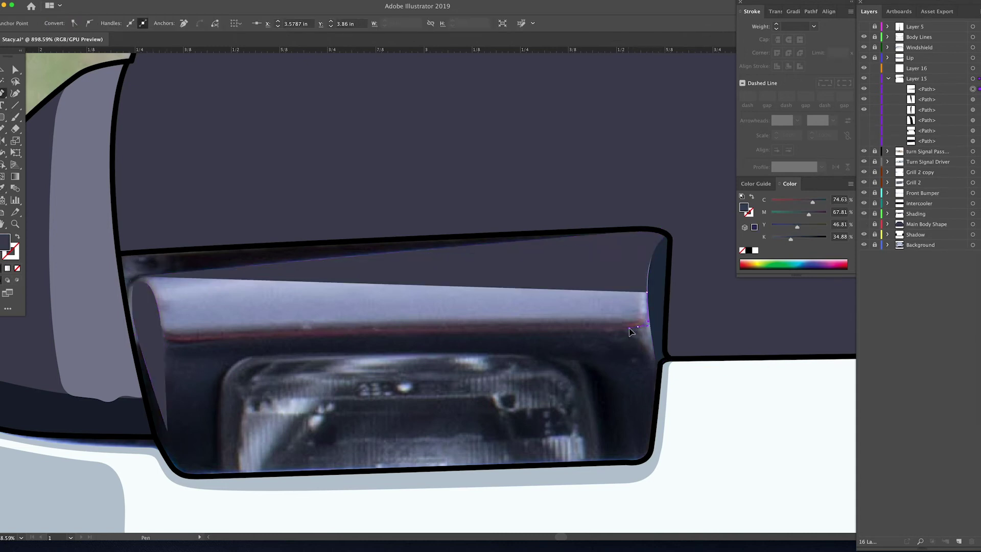
click(631, 327)
click(307, 332)
drag(162, 326, 158, 308)
drag(137, 276, 129, 270)
key(i)
click(539, 267)
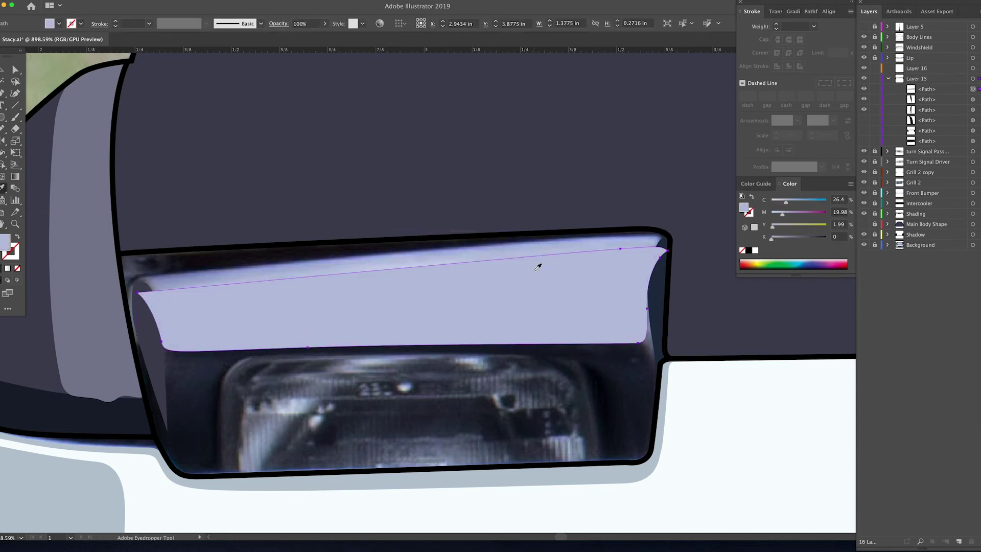
Step: Show the hidden headlight paths, the Main Body Shape layer and the hidden path in the Shading layer
key(v)
drag(864, 121, 864, 141)
click(864, 225)
click(887, 214)
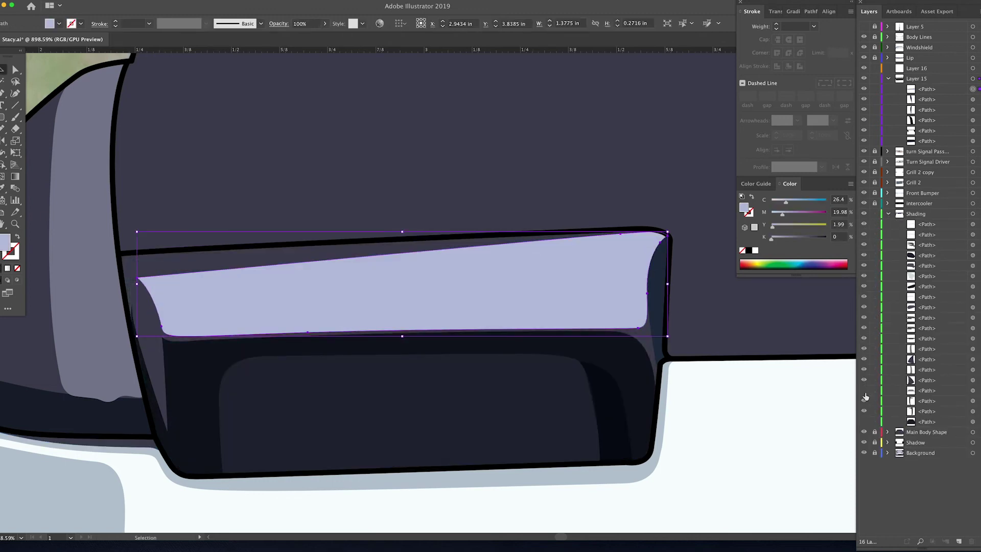
click(864, 392)
click(887, 214)
Step: Recolor the side face at the lid's outer end with the fender highlight's slate grey
click(145, 358)
key(i)
click(105, 348)
key(v)
Step: Hide the Background photo and fit the artboard in view to review the shaded headlight
scroll(210, 348, up, 3)
scroll(210, 348, down, 10)
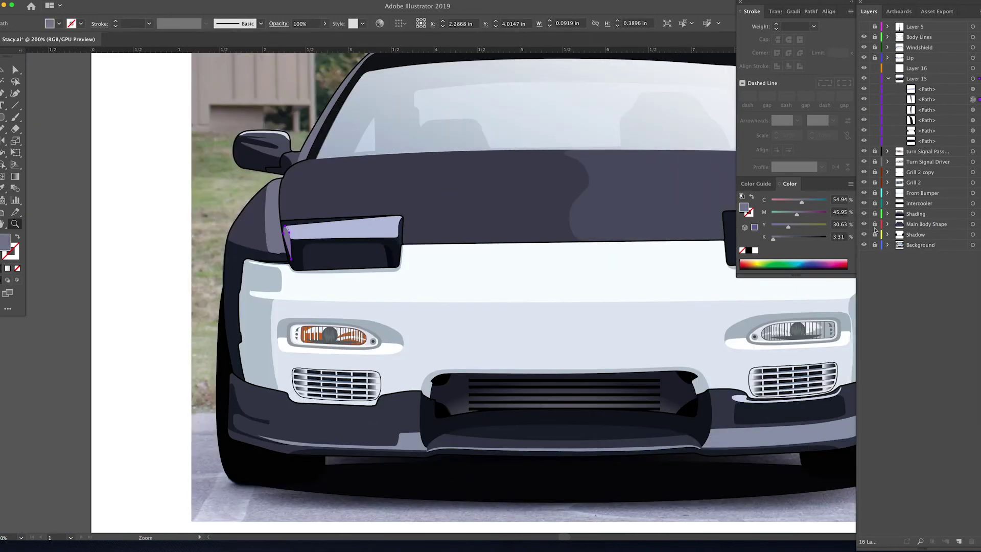
click(864, 245)
key(super+0)
Step: Recolor the headlight lid's front face with a muted blue-grey sampled from the lower part of the car
click(324, 270)
key(i)
click(366, 407)
key(z)
triple_click(394, 287)
double_click(526, 289)
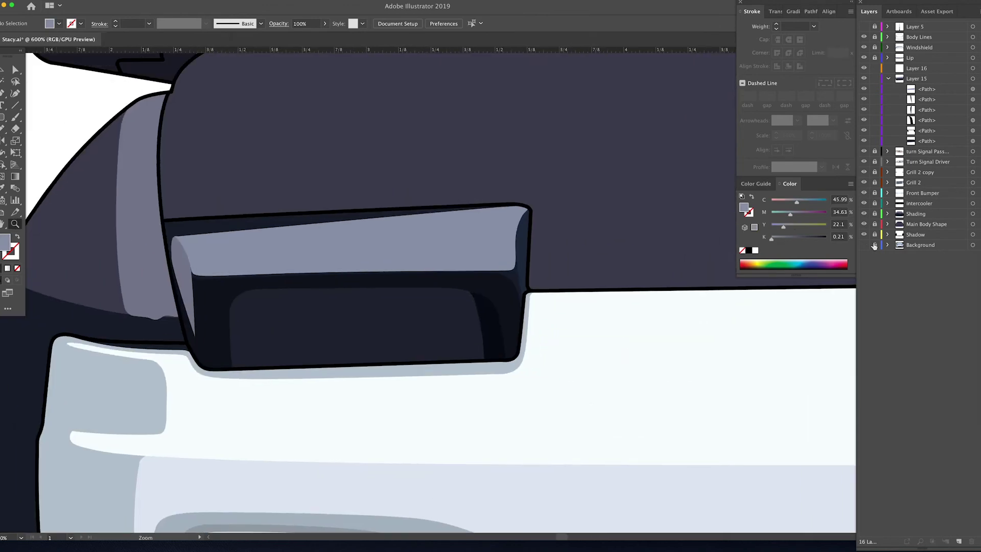
Step: Show the Background photo, hide Main Body Shape, and toggle Shading and Layer 15 off and back on to compare
click(864, 245)
drag(863, 214, 864, 225)
click(864, 79)
click(864, 214)
click(864, 78)
Step: Trace a closed wedge-shaped gap between the headlight lid and the hood outline, and fill it with a sampled near-black
click(206, 230)
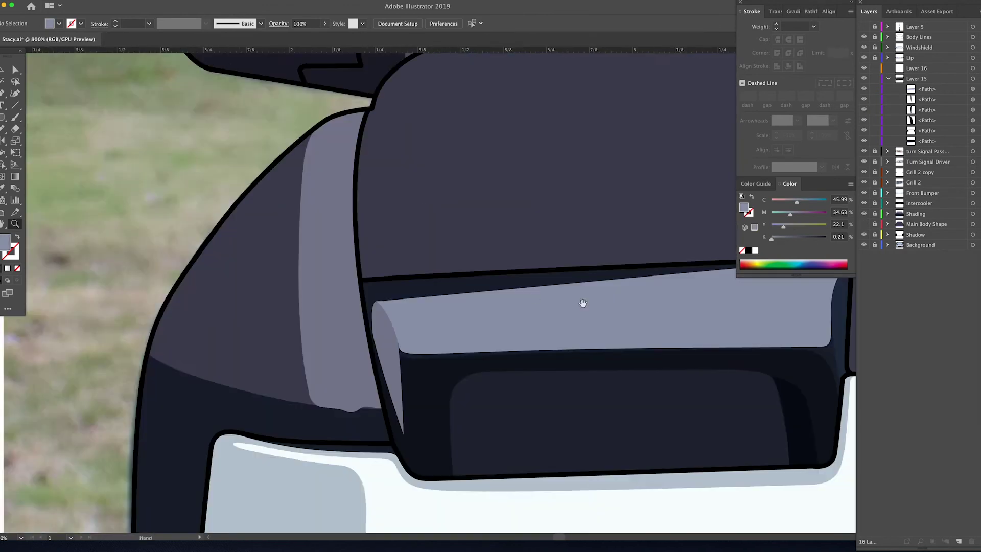
drag(582, 302, 369, 274)
key(p)
click(148, 254)
click(617, 231)
click(617, 237)
click(165, 284)
click(159, 327)
click(148, 254)
key(i)
click(600, 415)
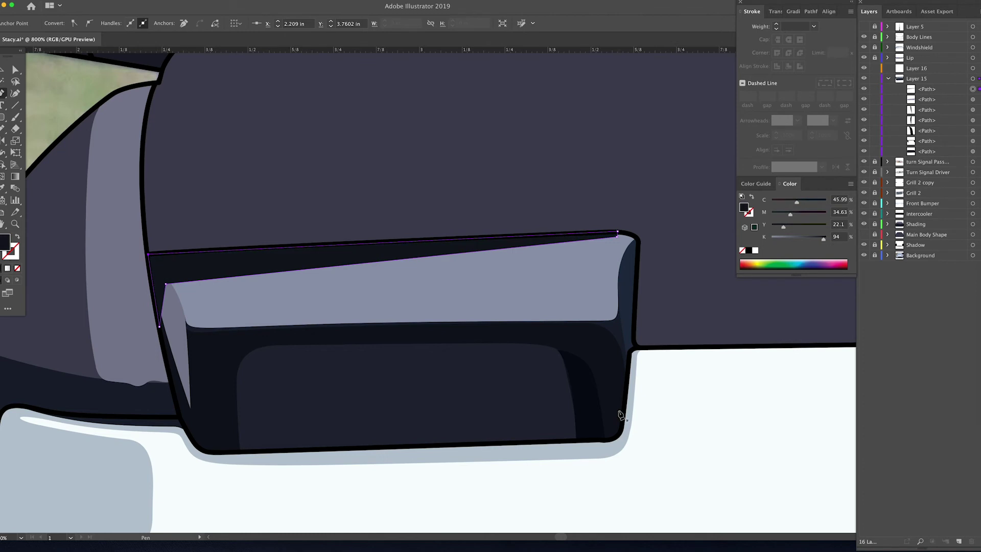
Step: Send the gap shape behind the other headlight paths, and hide all headlight paths and the Shading layer
key(super+shift+bracketleft)
drag(531, 170, 550, 143)
drag(864, 89, 864, 151)
click(864, 224)
Step: Trace a long, thin closed highlight band along the upper edge of the headlight lid, redoing the point at its outer end
key(p)
click(148, 263)
click(561, 230)
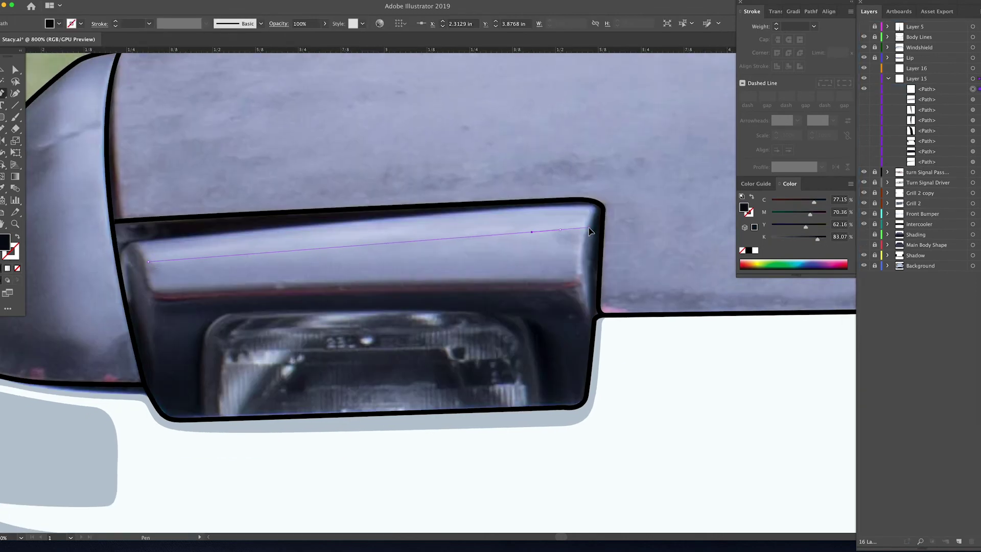
drag(585, 219, 585, 213)
drag(572, 210, 556, 210)
drag(436, 218, 412, 219)
drag(165, 245, 148, 247)
key(super+z)
drag(144, 253, 144, 257)
click(148, 262)
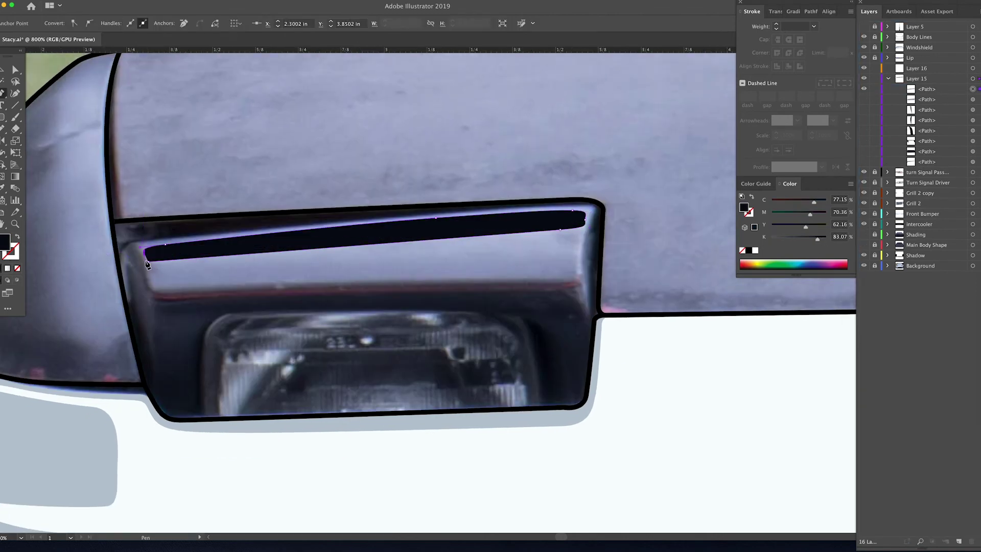
Step: Show the lid face path and fill the highlight band with a pale lavender-blue sampled from the photo
drag(543, 249, 489, 282)
click(864, 99)
key(i)
click(489, 285)
click(281, 346)
Step: Show the remaining headlight paths, fit the artboard in view and hide the Background photo
drag(864, 110, 864, 161)
key(v)
key(super+0)
click(863, 265)
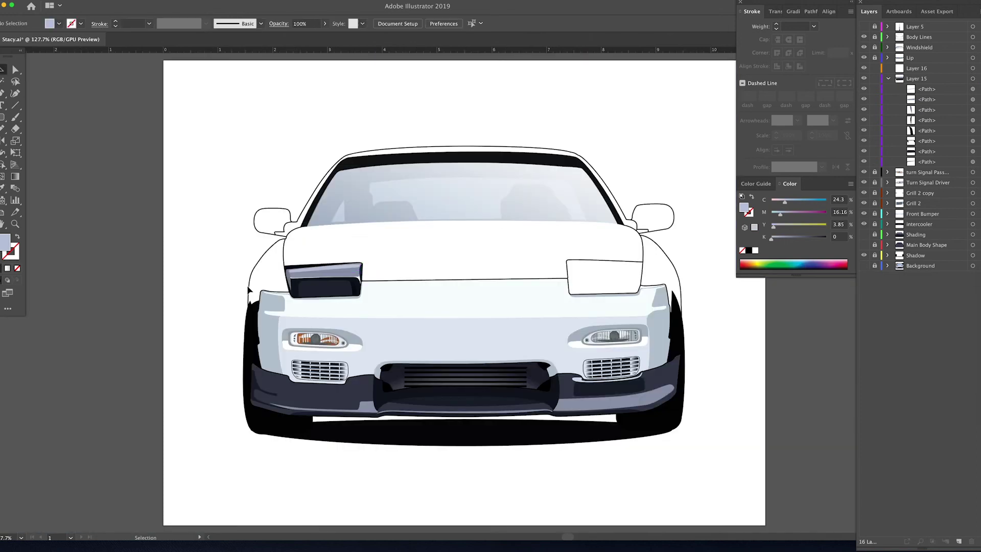
Step: Adjust anchor points along the edges of the dark headlight housing shape
click(864, 235)
click(864, 235)
drag(311, 269, 398, 269)
key(a)
click(178, 261)
drag(180, 315, 191, 355)
drag(575, 237, 584, 366)
click(454, 452)
Step: Hide the headlight paths, show the Background photo, and trace the inner edge of the frame arching around the lens, redoing its first curve
drag(864, 89, 864, 162)
click(864, 266)
click(404, 386)
key(p)
click(171, 361)
drag(182, 253, 249, 224)
key(super+z)
key(super+z)
drag(182, 234, 195, 219)
drag(249, 209, 278, 208)
drag(536, 204, 564, 207)
drag(617, 224, 624, 236)
drag(640, 344, 643, 406)
click(641, 343)
Step: Trace the frame's outer edge back to the starting point, close the shape, and fill it with dark grey
click(651, 343)
drag(644, 258, 592, 200)
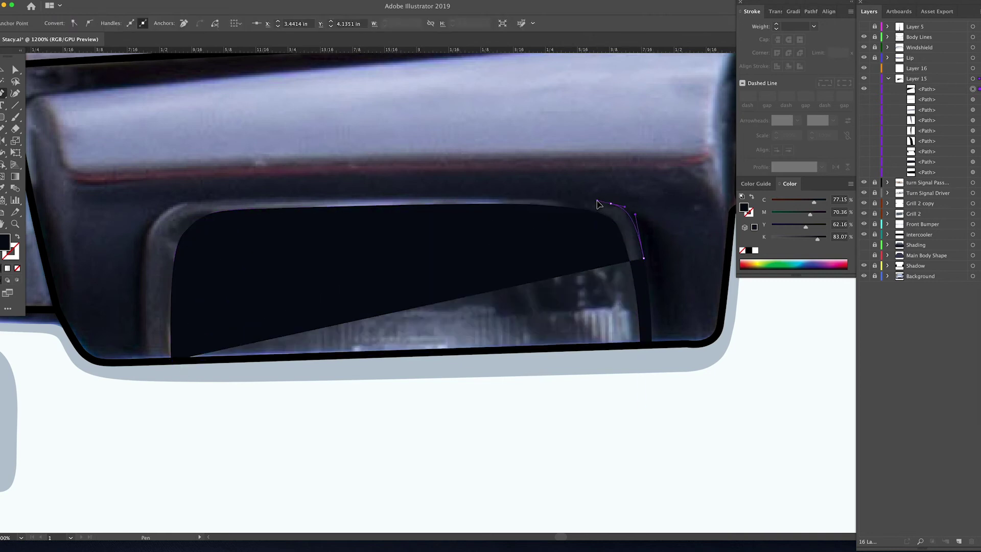
drag(468, 196, 375, 196)
drag(223, 199, 162, 203)
drag(146, 239, 142, 260)
click(171, 360)
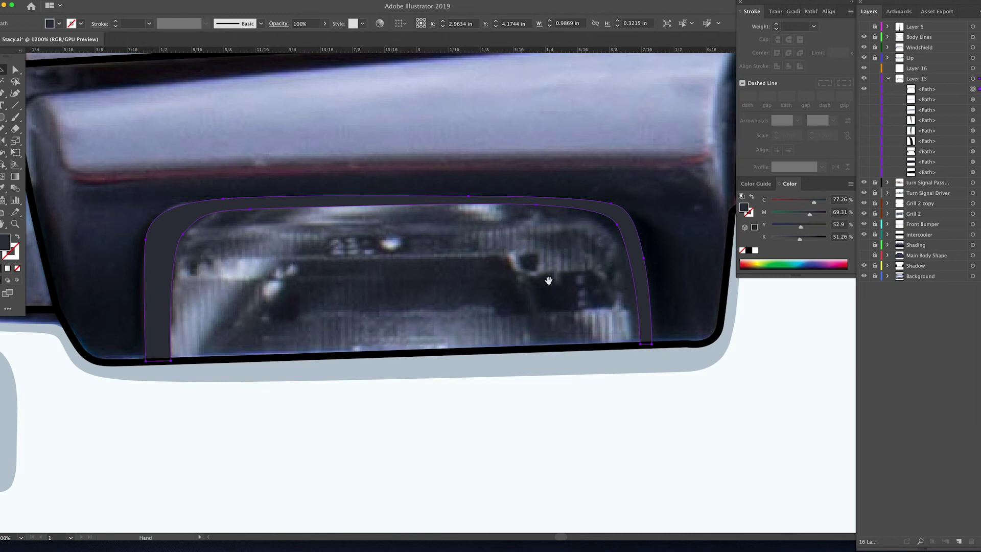
Step: Begin a lens reflection in the lower right corner of the lens by tracing its right side and rounded upper edge
scroll(419, 245, right, 2)
click(587, 335)
click(586, 305)
click(576, 299)
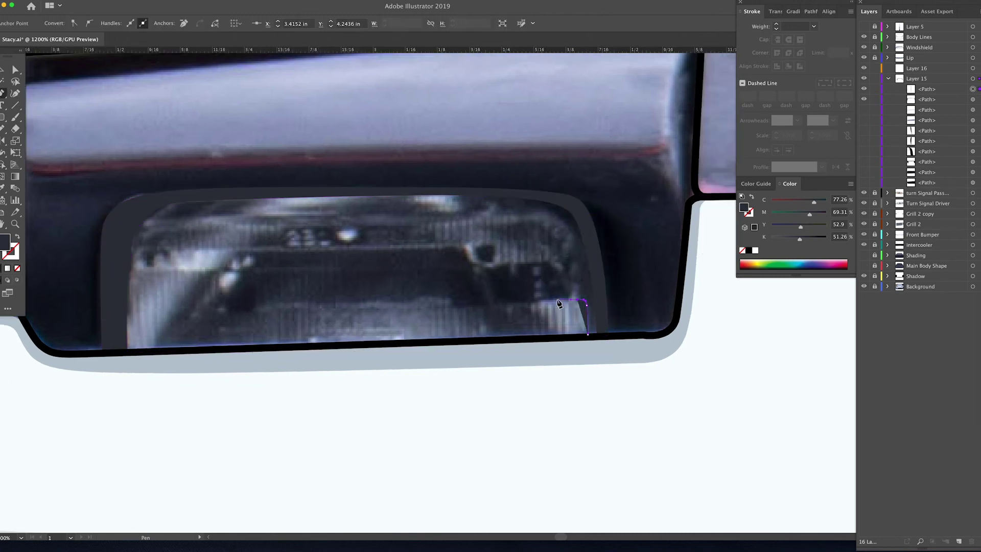
click(533, 300)
click(535, 306)
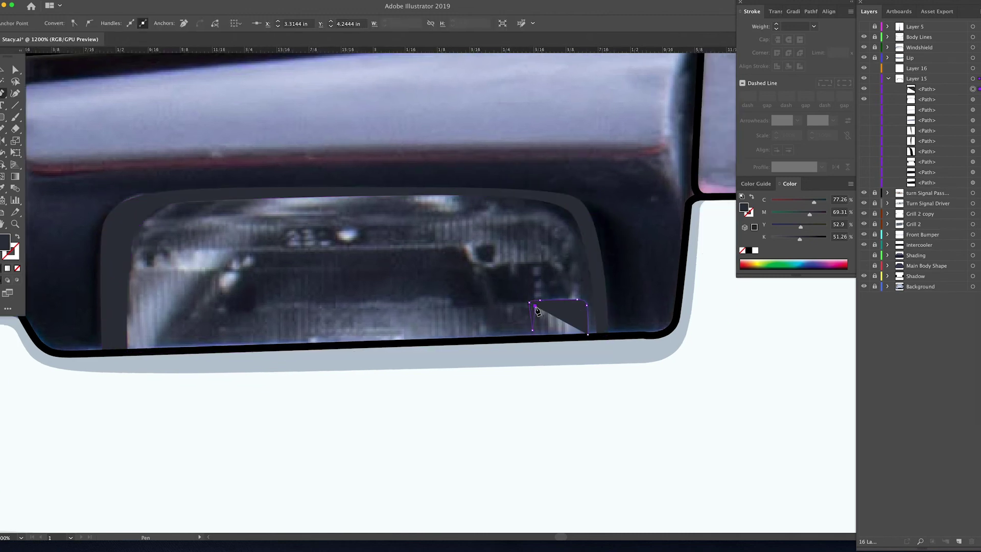
Step: Swap the reflection's fill to stroke and finish its lower edge as a row of narrow zigzag spikes, closing the path
scroll(588, 337, up, 4)
key(shift+x)
click(376, 329)
click(388, 223)
click(393, 331)
click(408, 232)
click(415, 331)
click(525, 287)
click(532, 324)
click(578, 320)
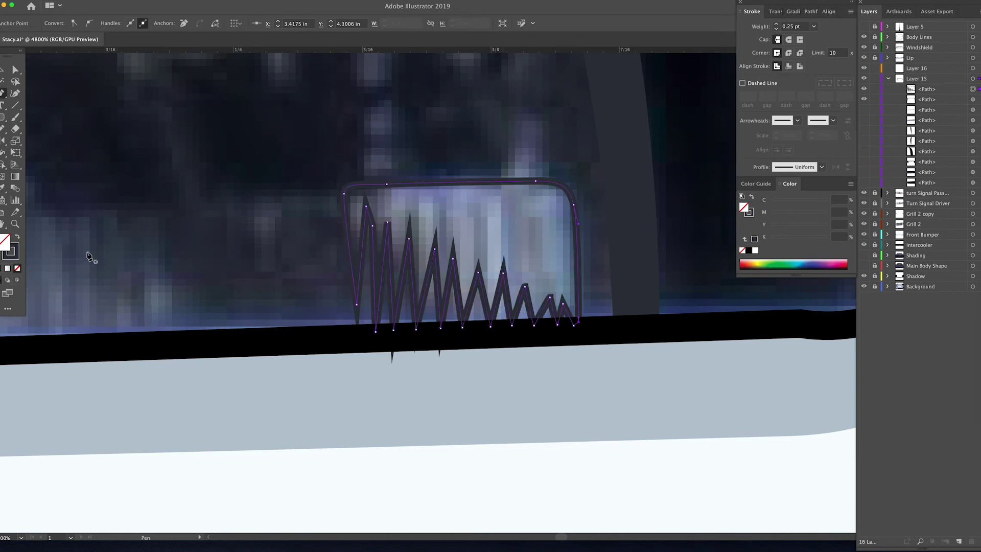
Step: Swap the colour back to the reflection's fill and set it to pale lavender (C 24.13, M 17.21, Y 5.48, K 0)
key(shift+x)
double_click(4, 242)
click(663, 257)
click(871, 243)
Step: Trace a wide closed reflection with a wavy upper edge and two narrow notches along the bottom of the lens
scroll(731, 353, down, 3)
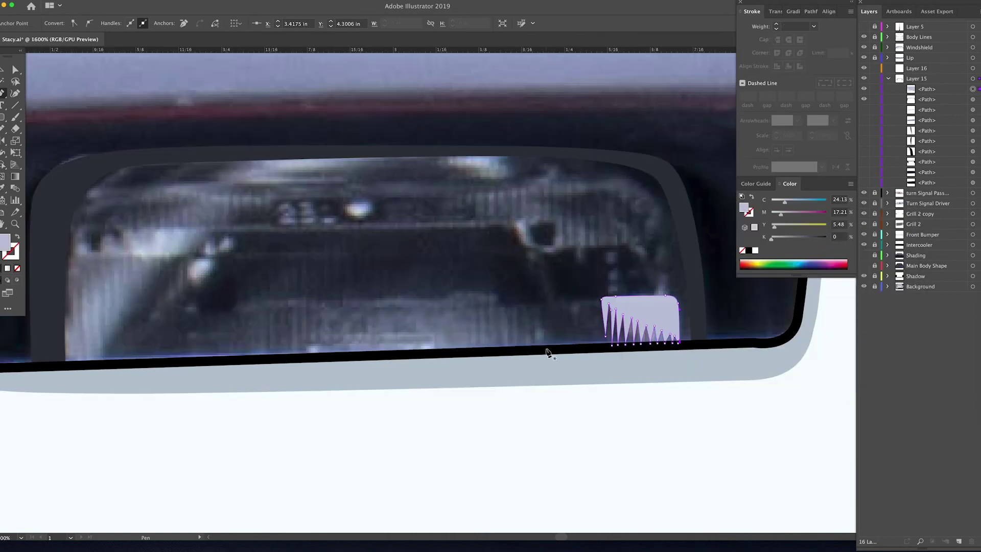
click(546, 348)
drag(532, 306, 525, 307)
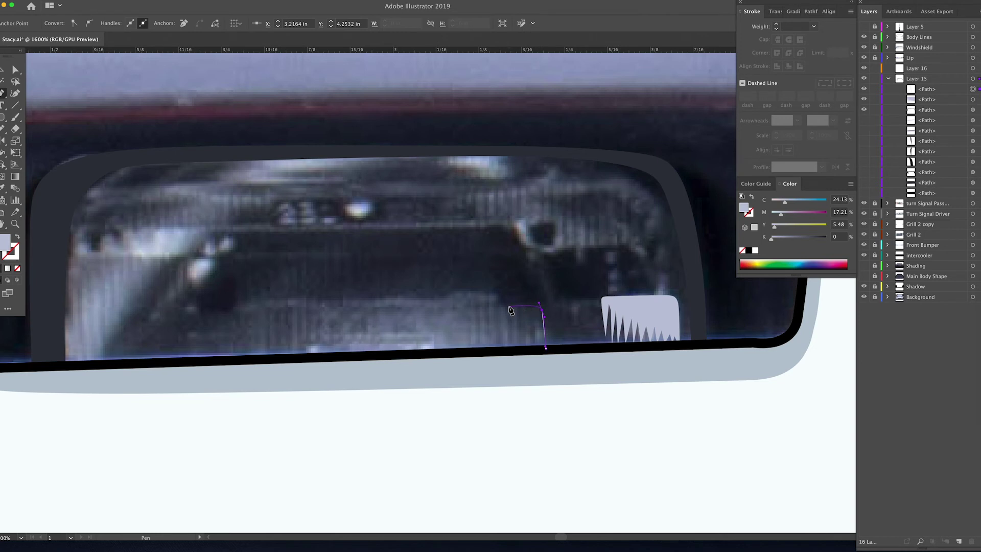
click(510, 307)
drag(497, 296, 493, 292)
drag(475, 293, 440, 298)
drag(430, 300, 422, 300)
drag(368, 301, 359, 302)
drag(345, 306, 337, 307)
drag(311, 303, 303, 302)
drag(286, 300, 278, 300)
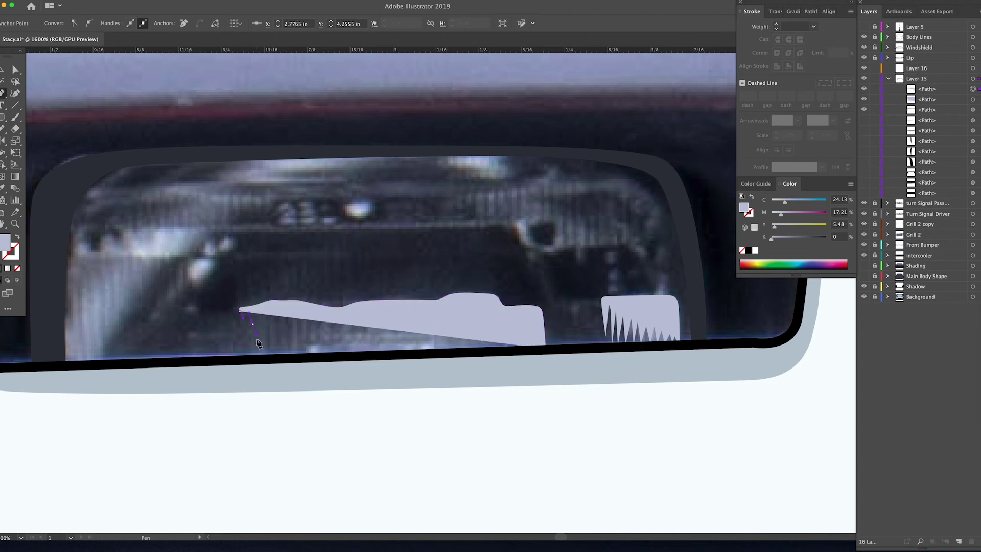
click(298, 322)
click(302, 357)
click(545, 348)
Step: Trace the inner edge of a large reflection band from the lens's lower left corner, across its middle, to a tip on the right
drag(541, 347, 644, 388)
click(201, 405)
drag(225, 344, 316, 274)
drag(419, 279, 368, 274)
drag(563, 263, 568, 265)
drag(571, 273, 603, 289)
drag(615, 284, 623, 283)
drag(690, 292, 678, 264)
Step: Trace the band's upper and left edges back to the start, close it, and set its fill's black value to 36%
drag(659, 254, 635, 251)
drag(601, 238, 582, 232)
drag(412, 215, 332, 212)
drag(198, 221, 120, 257)
drag(116, 402, 116, 508)
click(116, 402)
click(150, 397)
drag(771, 239, 791, 238)
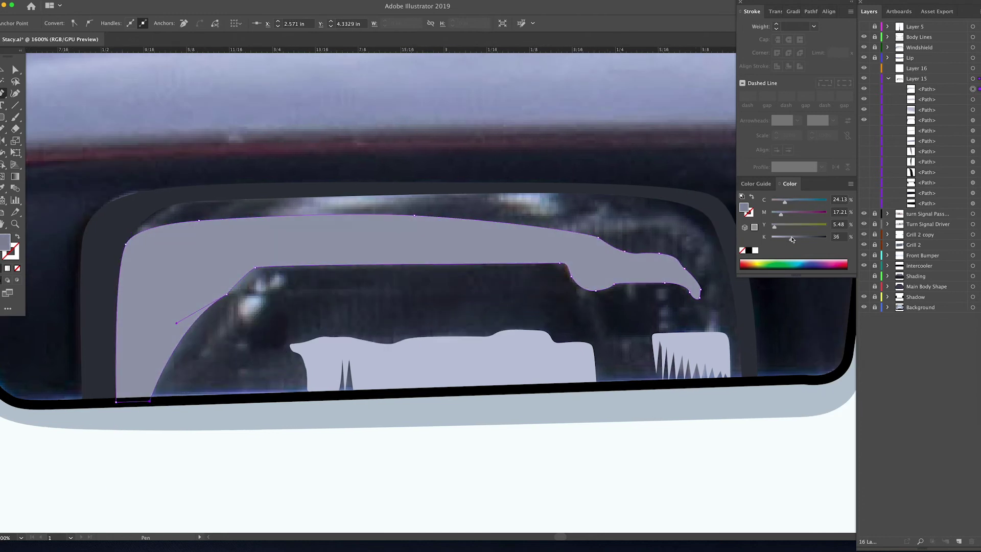
Step: Trace a small closed highlight just under the frame's upper edge, right of the lens's centre
drag(608, 254, 530, 282)
click(405, 221)
drag(481, 221, 503, 221)
click(503, 221)
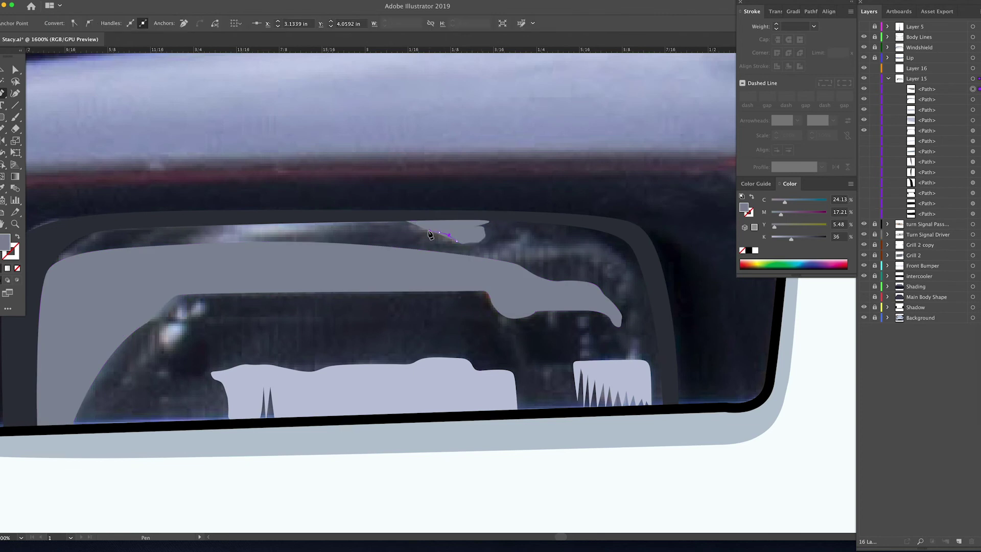
click(406, 220)
Step: Trace a second, elongated highlight under the frame's upper edge and set the black value of both highlights to 0%
drag(403, 222, 578, 239)
click(570, 238)
drag(491, 244, 480, 245)
click(448, 255)
drag(412, 262, 404, 265)
drag(382, 248, 387, 246)
drag(399, 245, 410, 243)
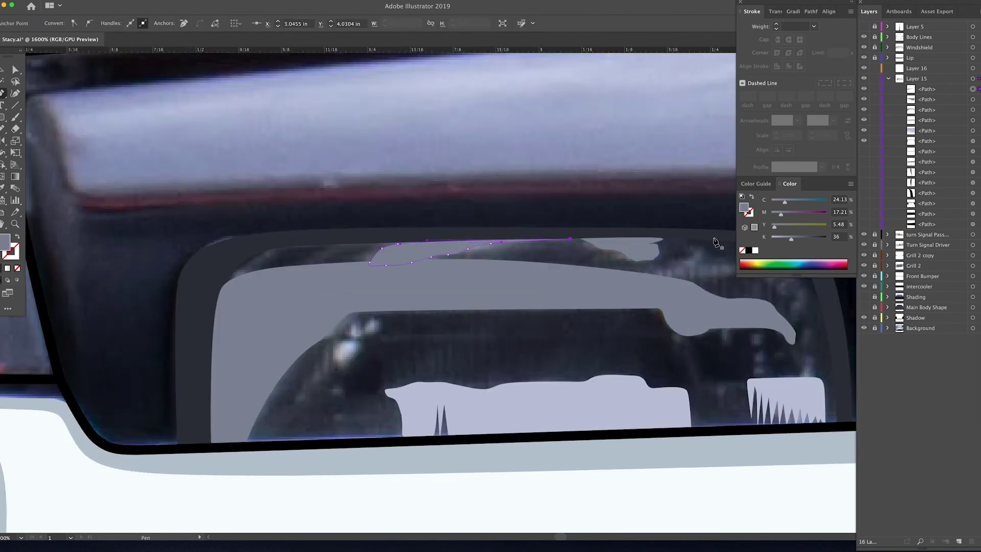
shift+click(648, 254)
drag(790, 238, 771, 238)
Step: Draw three small rounded highlight blobs beside the grey band's inner edge on the left side of the lens
key(p)
mouse_move(358, 335)
mouse_down()
mouse_move(378, 306)
mouse_move(349, 335)
mouse_up()
click(367, 305)
click(388, 303)
click(355, 316)
click(358, 346)
click(382, 328)
Step: Draw two small highlight dots, one above the other, over the spiky reflection on the right side of the lens
mouse_move(505, 290)
mouse_down()
mouse_move(429, 267)
mouse_move(207, 308)
mouse_up()
click(477, 326)
click(478, 341)
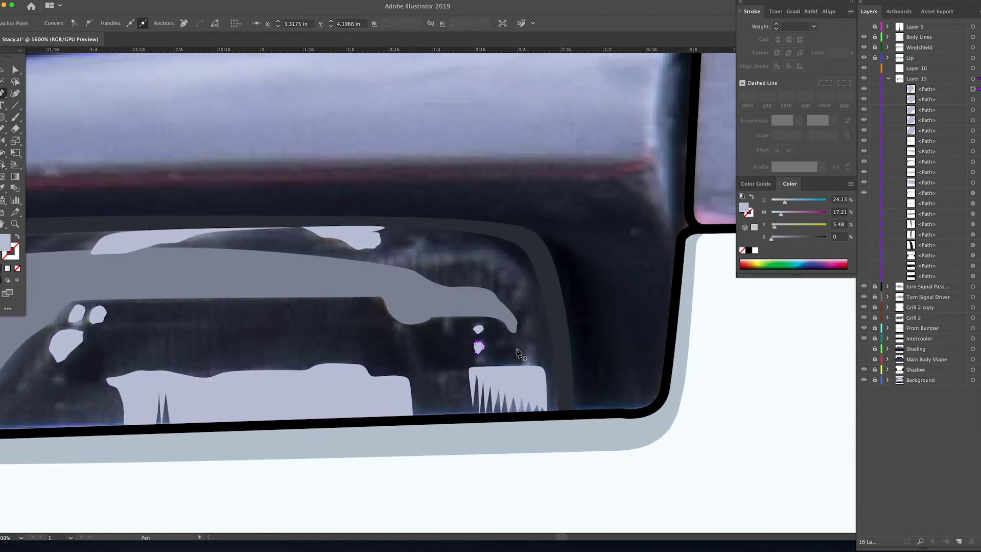
Step: Try to trace a curved reflection around the upper right corner of the lens
click(513, 301)
click(471, 264)
click(401, 255)
click(440, 249)
click(497, 253)
click(521, 285)
click(514, 302)
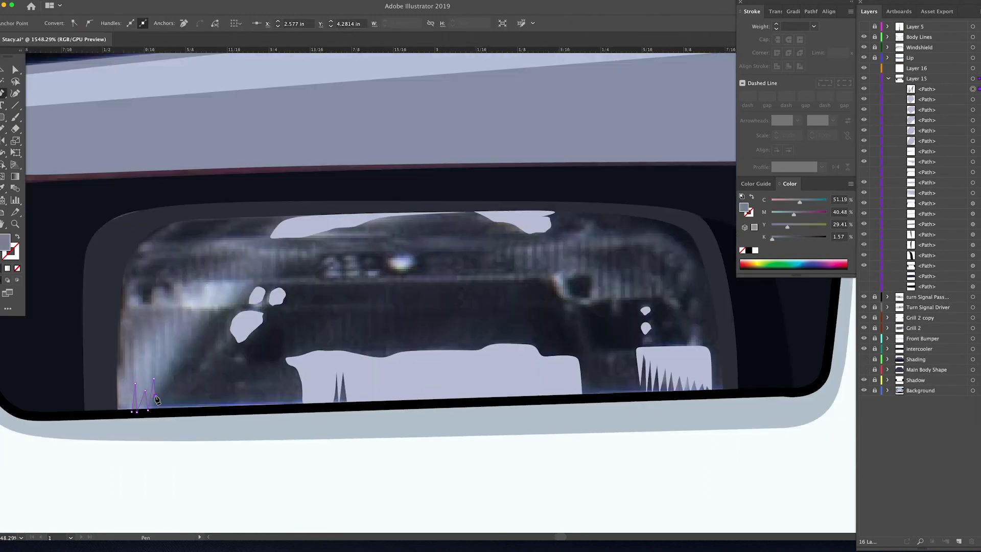
Step: Trace a closed reflection with spiky edges down the lens's left side and fill it with the pale lavender of the wide lower reflection
click(228, 304)
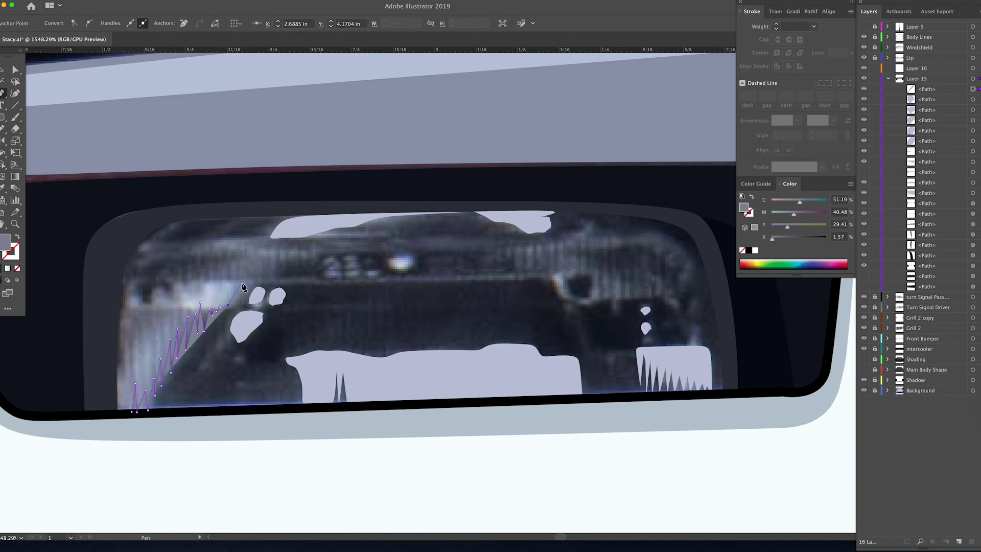
key(super+z)
click(229, 244)
click(217, 289)
click(212, 243)
click(195, 285)
click(193, 246)
click(181, 292)
click(178, 266)
click(172, 283)
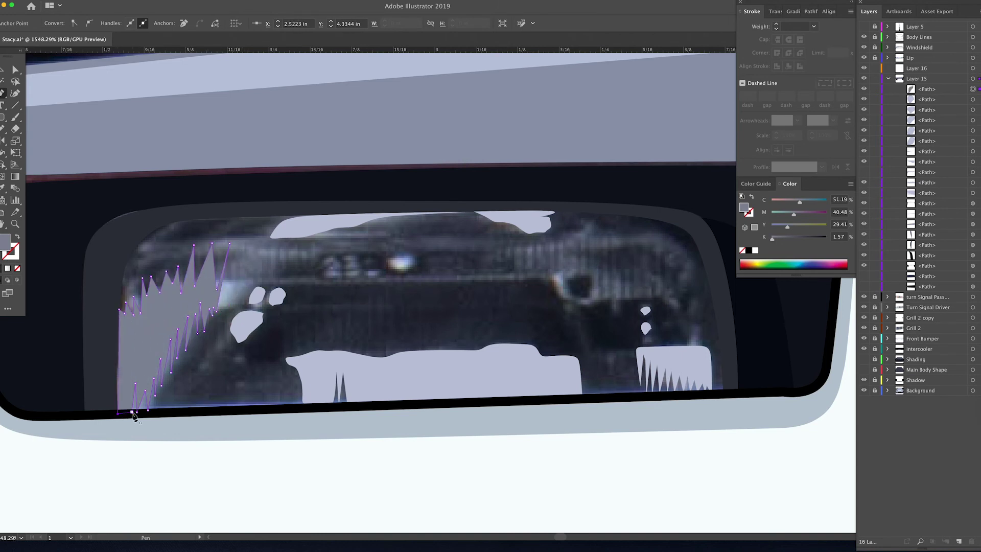
click(132, 412)
key(i)
click(327, 367)
Step: Draw a narrow, diamond-shaped spike below the right-hand upper highlight in the lens
key(space)
drag(370, 312, 303, 336)
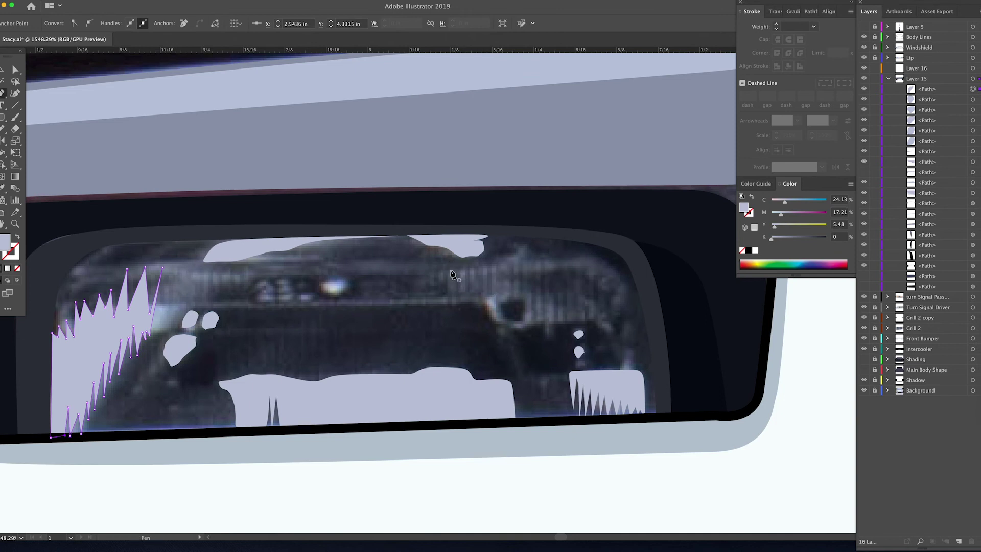
key(Escape)
click(450, 261)
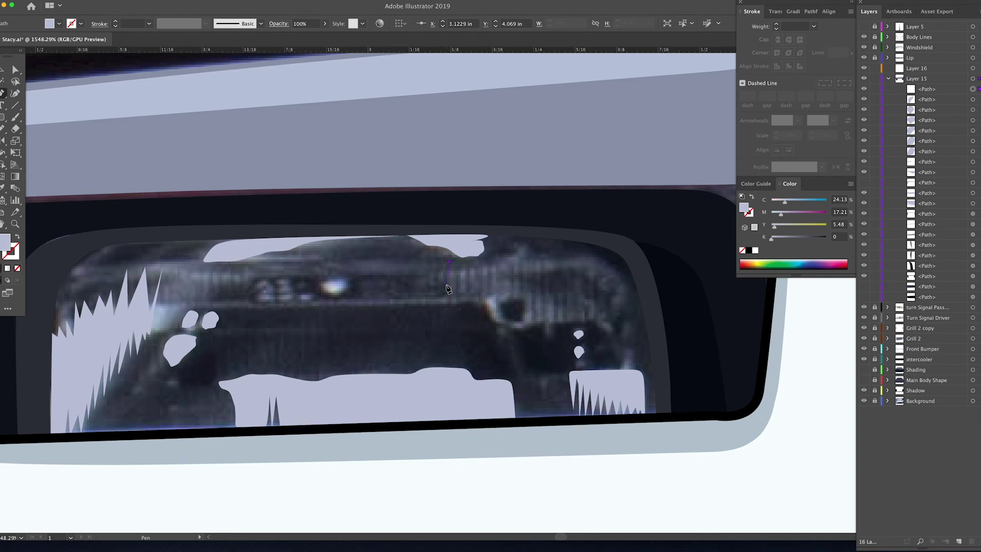
click(447, 286)
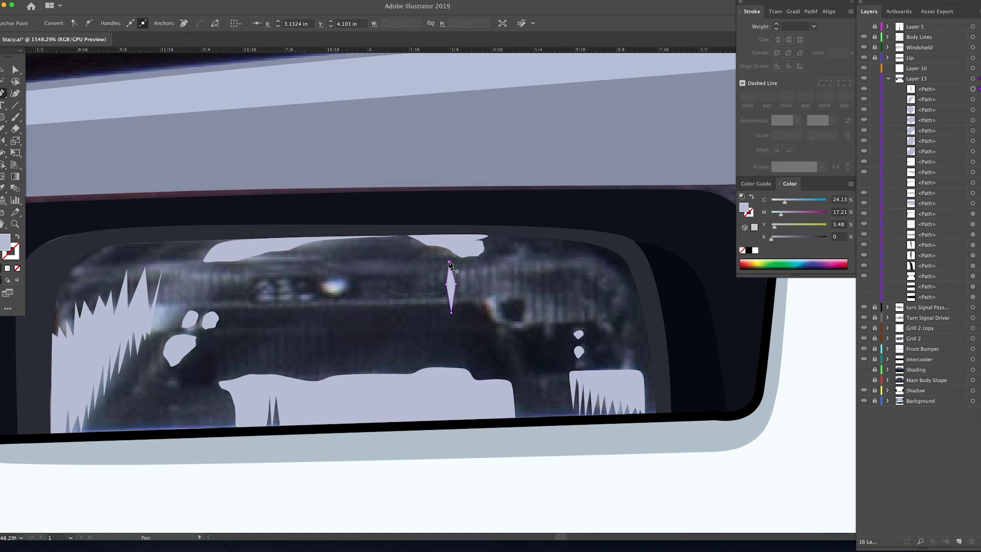
key(z)
click(460, 275)
click(473, 322)
click(430, 323)
drag(409, 276, 431, 351)
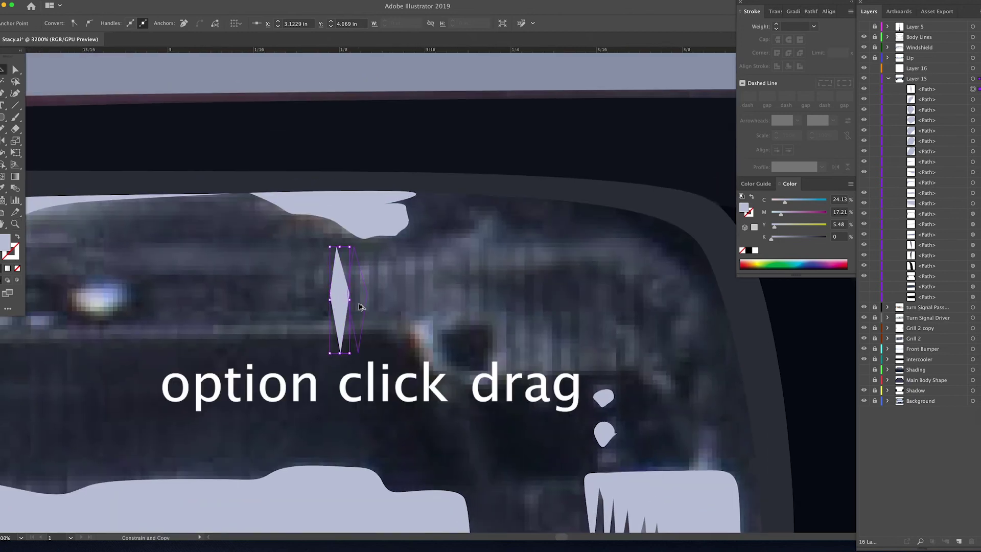
Step: Duplicate the spike repeatedly toward the right, varying the copies' height and length, to start a jagged row of reflections
drag(342, 306, 377, 305)
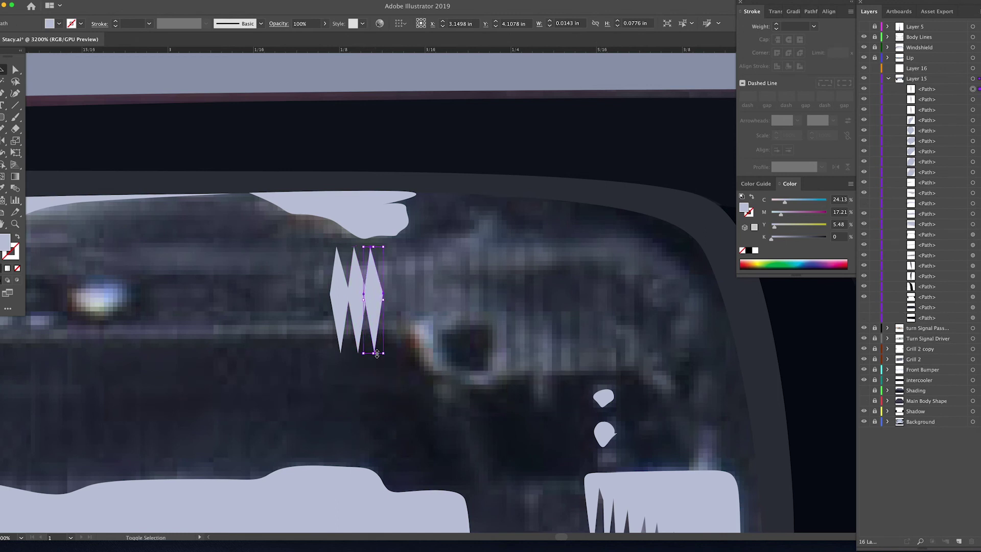
mouse_move(374, 353)
mouse_down()
mouse_move(374, 379)
mouse_move(377, 339)
mouse_up()
drag(377, 338, 390, 339)
drag(389, 336, 403, 335)
drag(403, 333, 415, 331)
drag(415, 329, 428, 316)
drag(428, 329, 505, 334)
mouse_move(504, 335)
mouse_down()
mouse_move(521, 347)
mouse_move(533, 394)
mouse_move(513, 324)
mouse_up()
Step: Extend the jagged row with more overlapping spike copies until it reaches above the two highlight dots
drag(515, 330, 529, 338)
drag(530, 341, 562, 346)
drag(562, 346, 577, 346)
drag(578, 345, 605, 344)
drag(604, 344, 632, 344)
drag(631, 344, 610, 344)
Step: Fill the middle of the jagged row with further spike copies over the dark round hole in the lens
drag(429, 306, 478, 302)
drag(478, 302, 492, 302)
drag(491, 303, 466, 305)
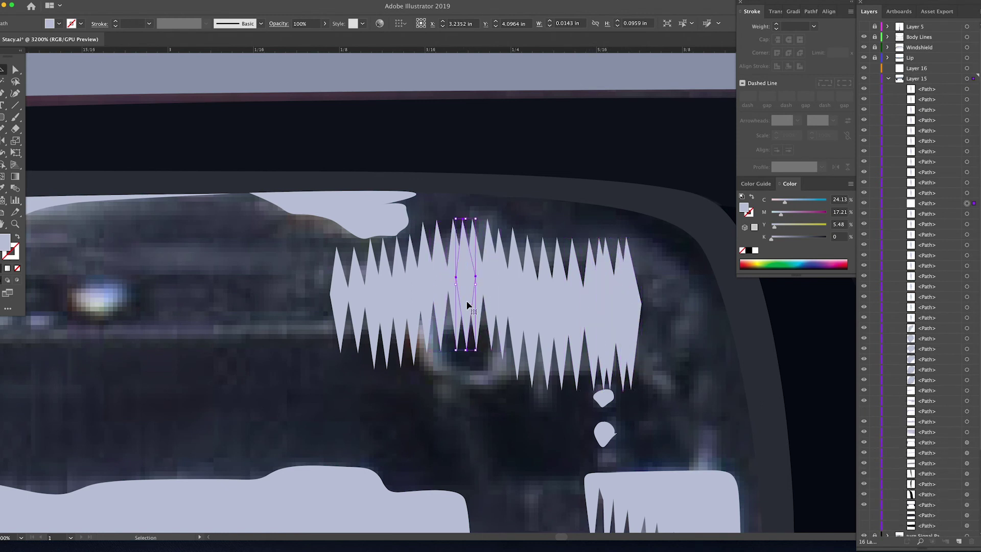
alt+super+click(477, 316)
alt+super+click(482, 320)
super+click(482, 319)
Step: Delete the wide wavy reflection along the bottom of the lens
click(504, 315)
key(minus)
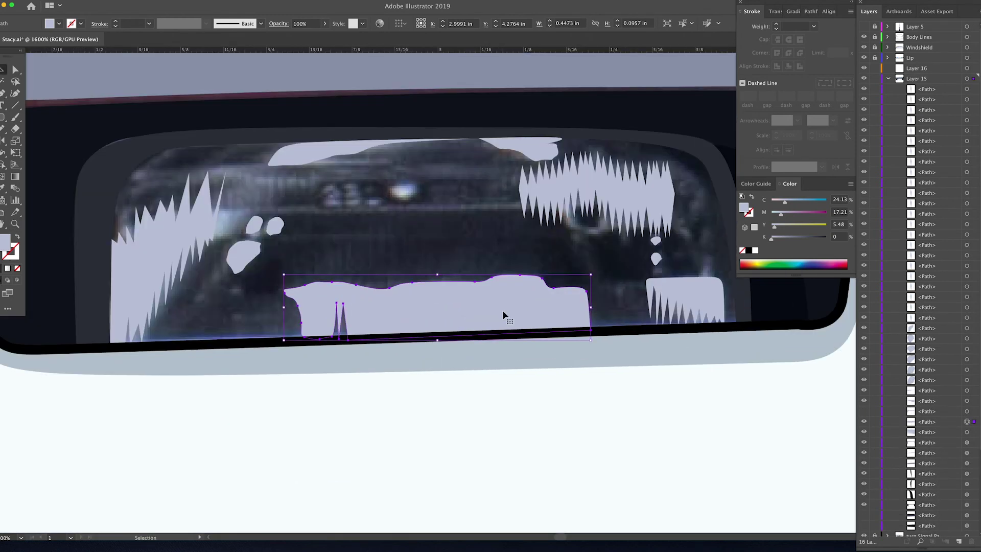
key(Delete)
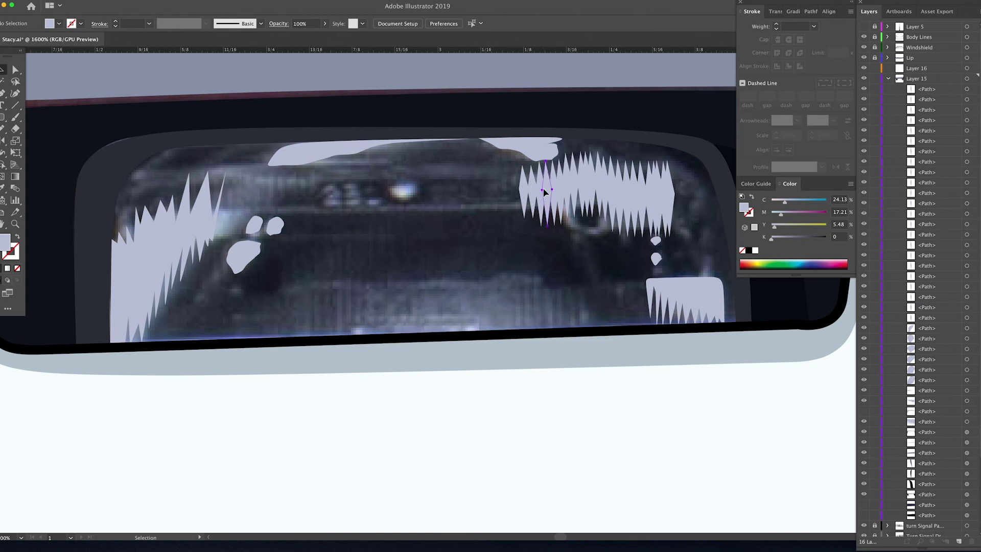
Step: Copy a spike from the upper jagged row down to the lens's bottom edge and delete the jagged reflection on the lens's far side
click(545, 192)
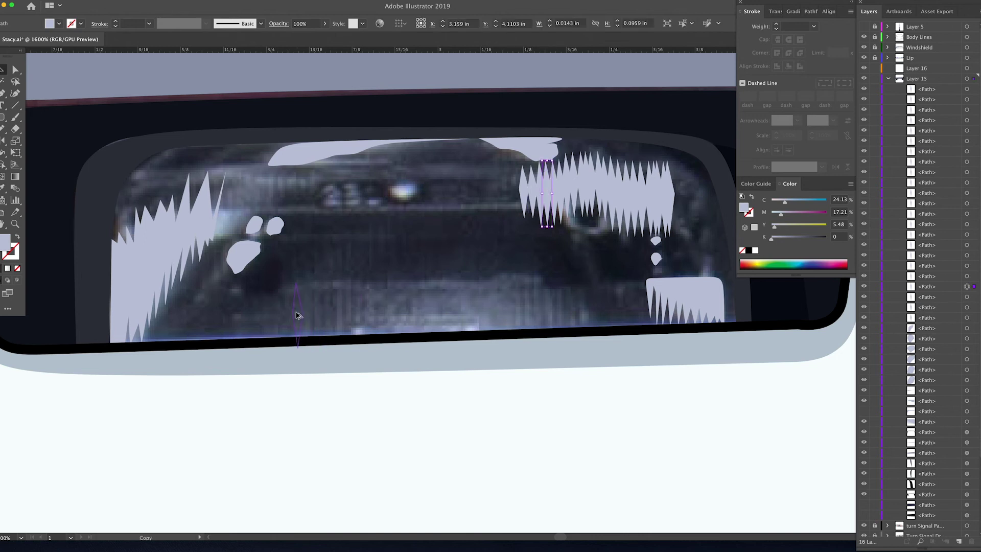
drag(299, 314, 297, 266)
click(153, 255)
key(Delete)
Step: Duplicate the copied spike side by side to start a jagged row along the bottom of the lens
key(super+equal)
drag(372, 308, 383, 309)
drag(382, 309, 396, 309)
drag(396, 308, 407, 309)
drag(437, 370, 439, 376)
drag(429, 312, 473, 316)
drag(472, 315, 496, 311)
drag(496, 311, 532, 309)
key(super+z)
key(super+z)
key(super+z)
key(super+z)
key(super+z)
Step: Extend the jagged row along the lens's bottom edge toward the right with overlapping spike copies, repeating the last copy at even spacing
drag(428, 307, 436, 305)
drag(463, 307, 492, 308)
drag(529, 310, 552, 309)
drag(577, 301, 404, 304)
drag(434, 304, 447, 295)
key(super+d)
key(super+d)
key(super+d)
key(super+d)
key(super+d)
key(super+d)
key(super+d)
key(super+d)
key(super+d)
key(super+d)
key(super+d)
key(super+d)
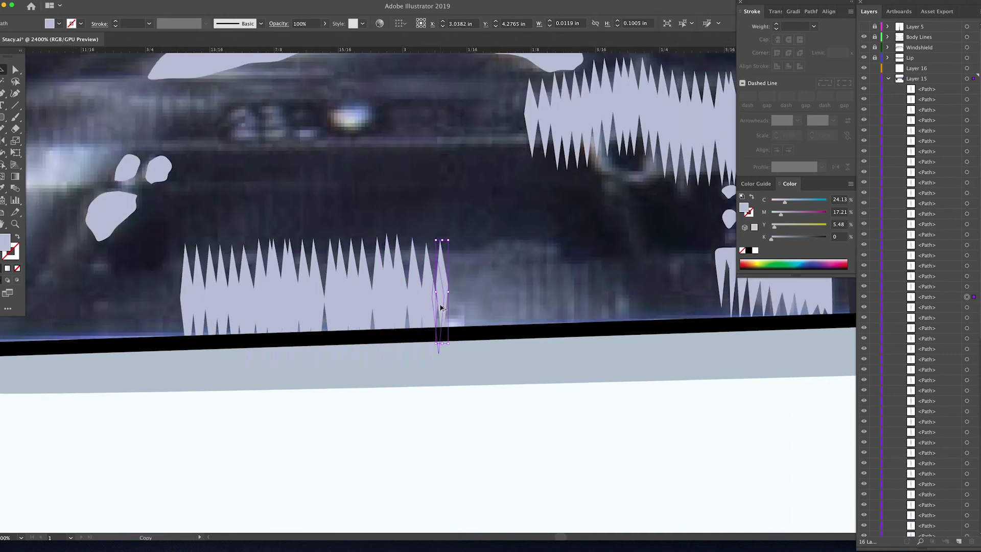
Step: Place lower spike copies at both ends of the bottom jagged row to taper it
drag(584, 315, 595, 322)
scroll(596, 322, left, 10)
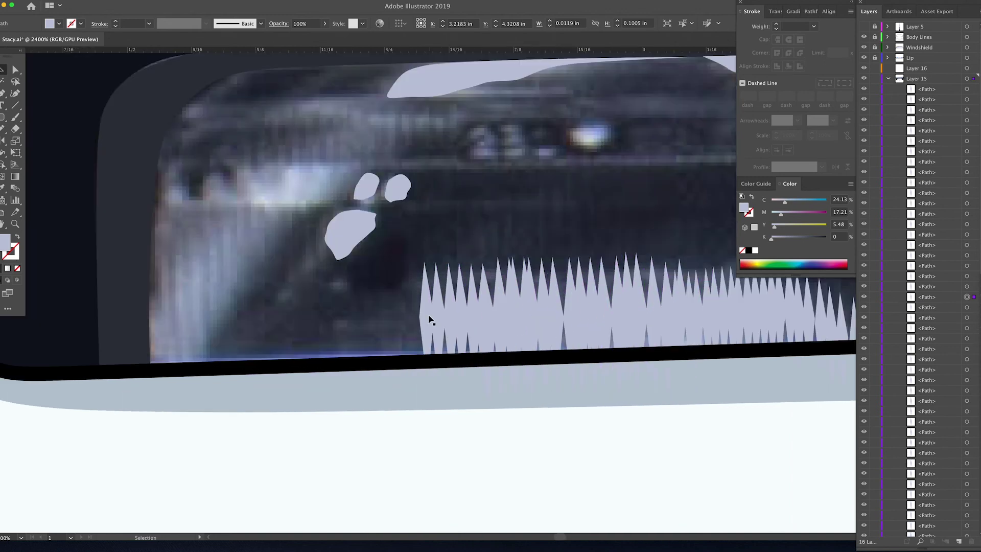
drag(429, 322, 413, 350)
scroll(409, 352, left, 6)
Step: Build a new jagged reflection up the left side of the lens from spike copies at stepped heights
drag(544, 368, 306, 365)
drag(345, 360, 354, 344)
drag(399, 305, 422, 282)
drag(445, 261, 482, 221)
drag(375, 271, 354, 282)
drag(350, 284, 318, 299)
drag(305, 297, 293, 292)
Step: Add small rounded reflections over the bright spot and the numbers in the upper middle of the lens
scroll(294, 293, right, 10)
click(174, 348)
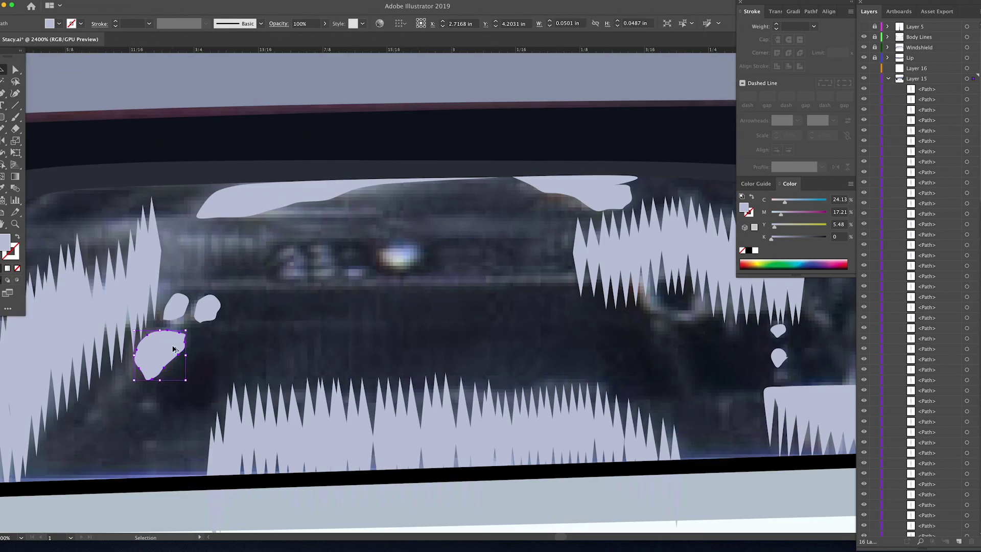
drag(383, 245, 384, 247)
drag(339, 273, 341, 270)
click(163, 255)
Step: Draw a curved reflection band sweeping from the lens's left side up along its upper edge
scroll(163, 286, right, 2)
drag(112, 342, 109, 318)
drag(104, 275, 143, 273)
drag(157, 271, 168, 270)
key(a)
Step: Draw a closed Pen shape with rounded upper corners that follows the headlight frame and covers most of the lens
click(122, 341)
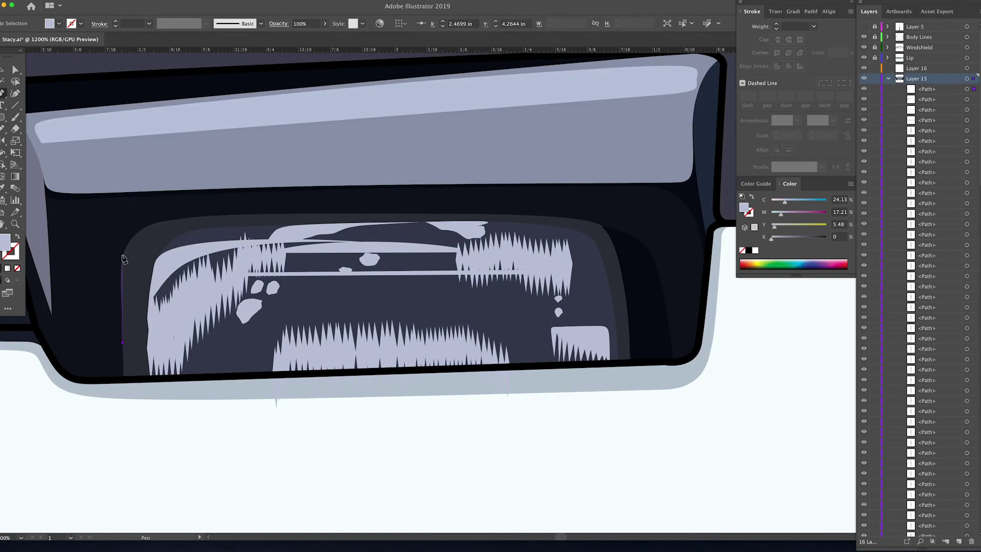
drag(122, 254, 126, 230)
drag(186, 217, 218, 216)
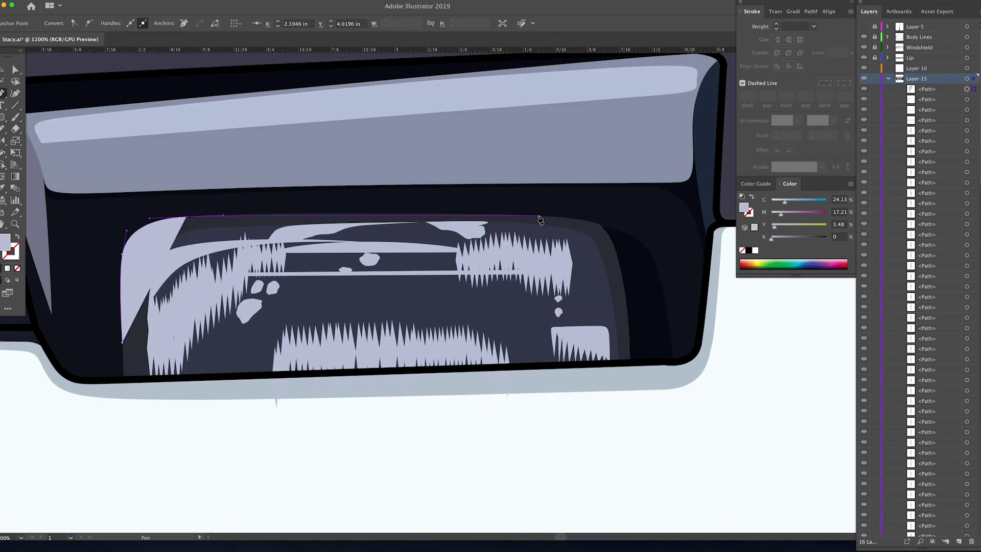
drag(537, 215, 583, 217)
key(super+z)
drag(494, 213, 604, 216)
drag(619, 261, 629, 306)
click(629, 332)
click(122, 342)
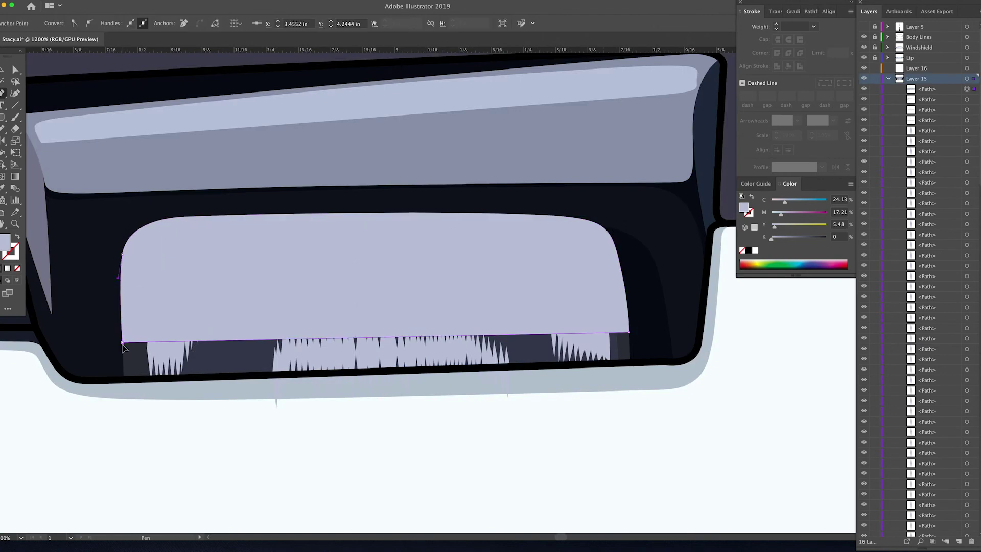
Step: Fill the covering shape with a linear gradient running vertically from below the lens to above it
key(period)
key(g)
drag(375, 338, 371, 166)
drag(391, 426, 388, 138)
Step: Set the gradient shape's blending mode to Lighten and its opacity to 71%
click(829, 12)
click(748, 11)
click(771, 11)
click(784, 27)
click(766, 63)
click(784, 27)
click(761, 123)
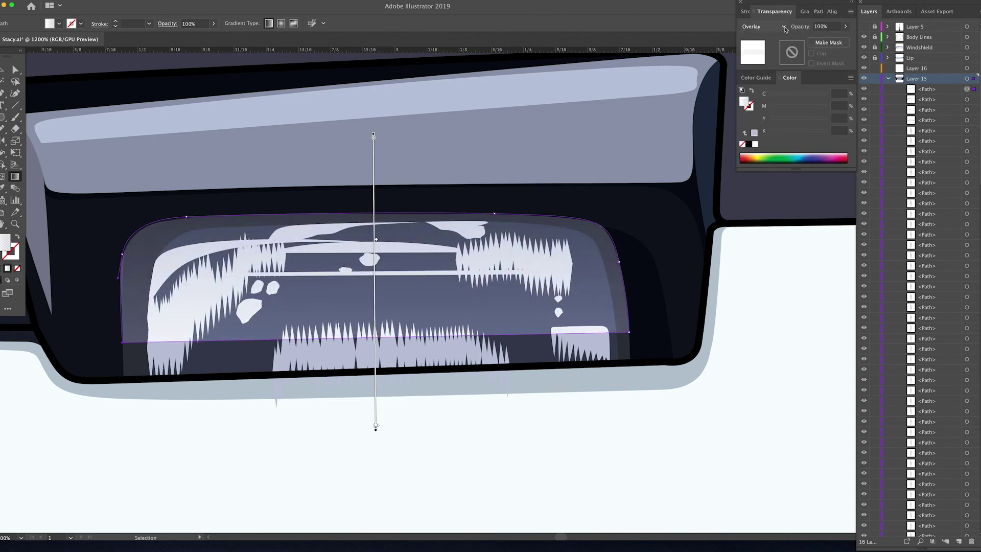
click(784, 27)
click(761, 87)
click(846, 26)
drag(846, 41, 836, 41)
Step: Move the lower corners of the headlight's gradient overlay down so its base meets the black line under the lens
key(super+0)
key(v)
drag(405, 394, 380, 393)
key(z)
key(super+minus)
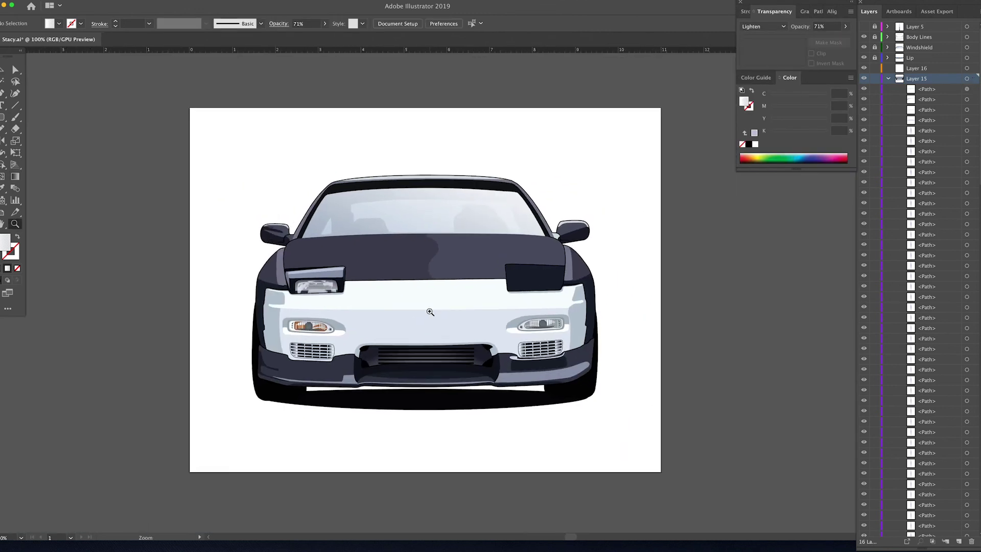
click(317, 296)
click(334, 294)
key(a)
click(358, 284)
drag(236, 287, 237, 311)
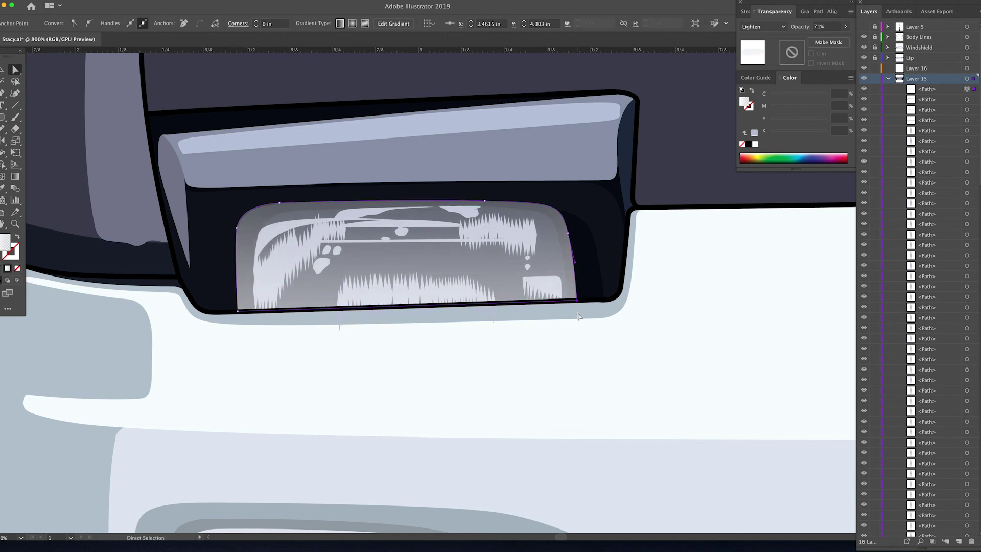